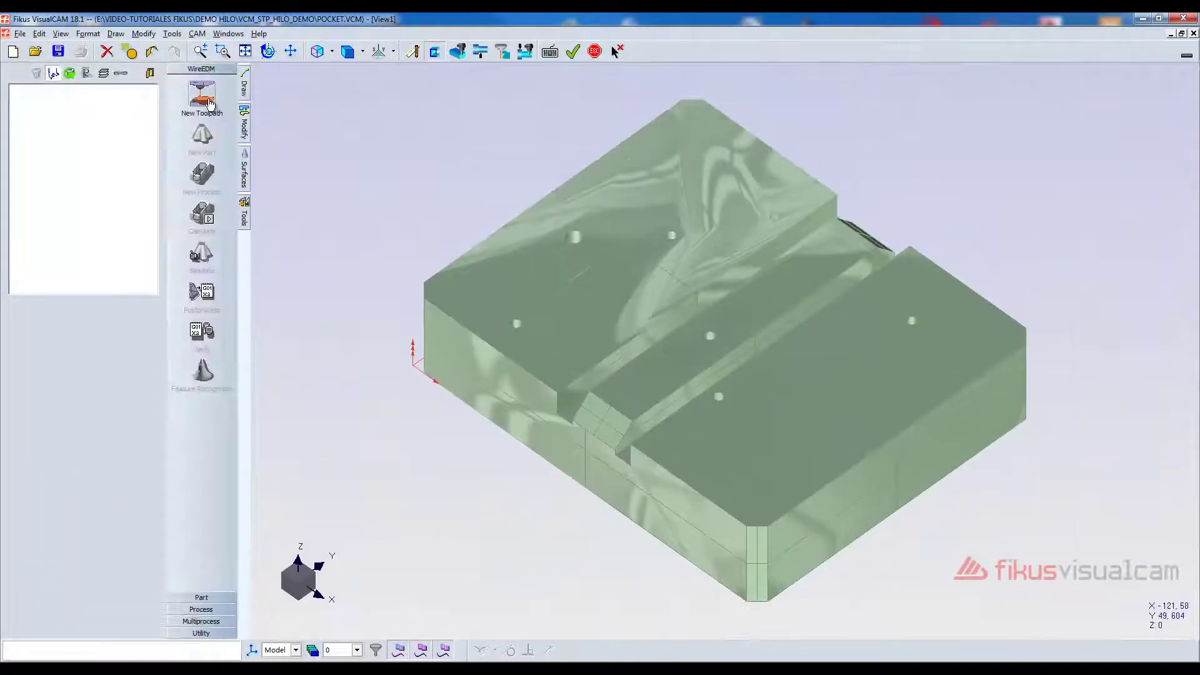
- Create toolpath T883 by feature recognition on the whole model, detecting Geo 884 to Geo 890
{"action": "left_click", "coordinate": [210, 104]}
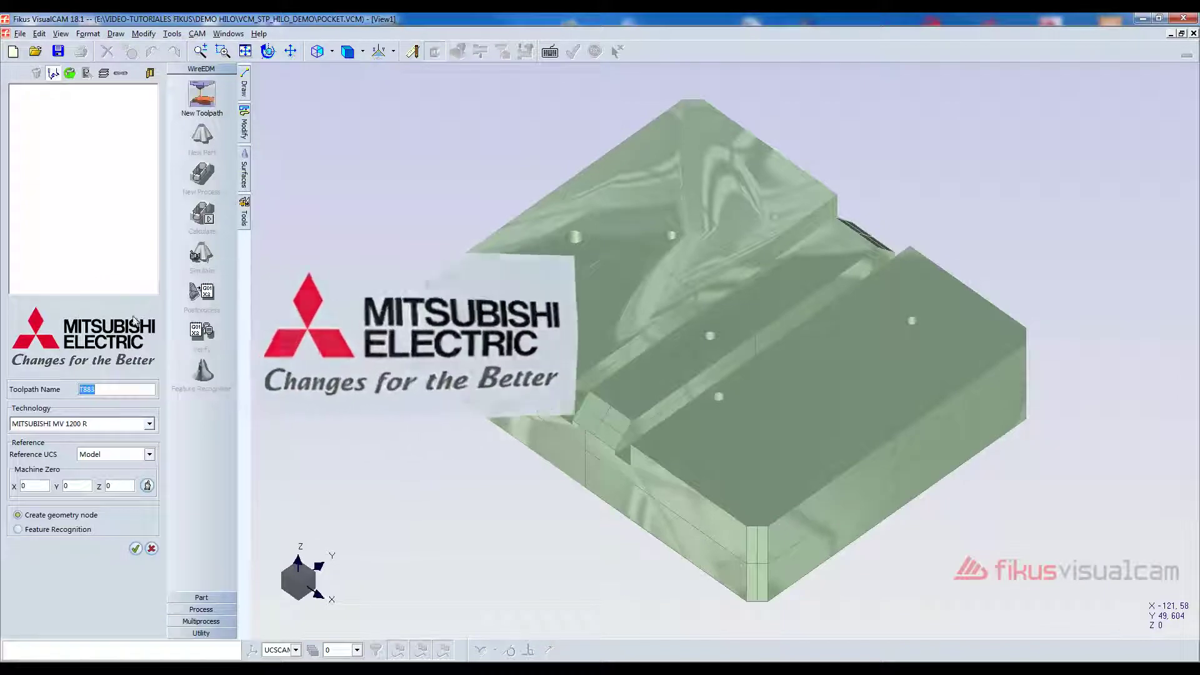
{"action": "left_click", "coordinate": [136, 549]}
{"action": "left_click_drag", "start_coordinate": [368, 85], "coordinate": [1072, 613]}
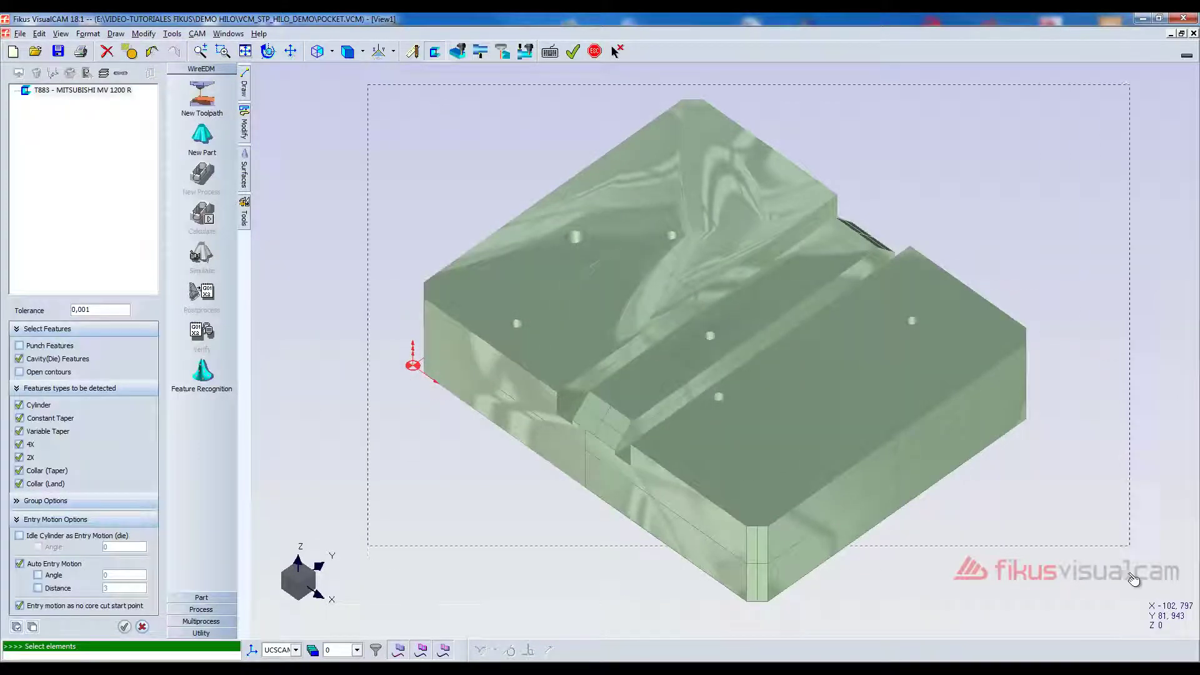
{"action": "right_click", "coordinate": [1078, 587]}
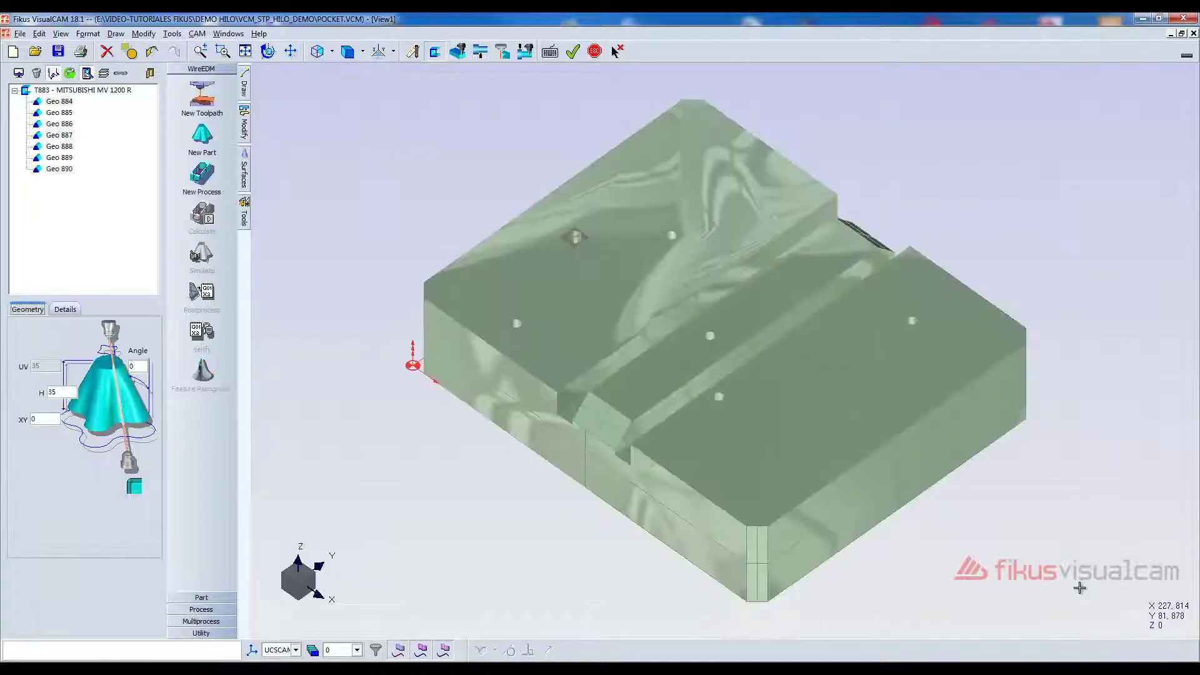
{"action": "left_click", "coordinate": [193, 598]}
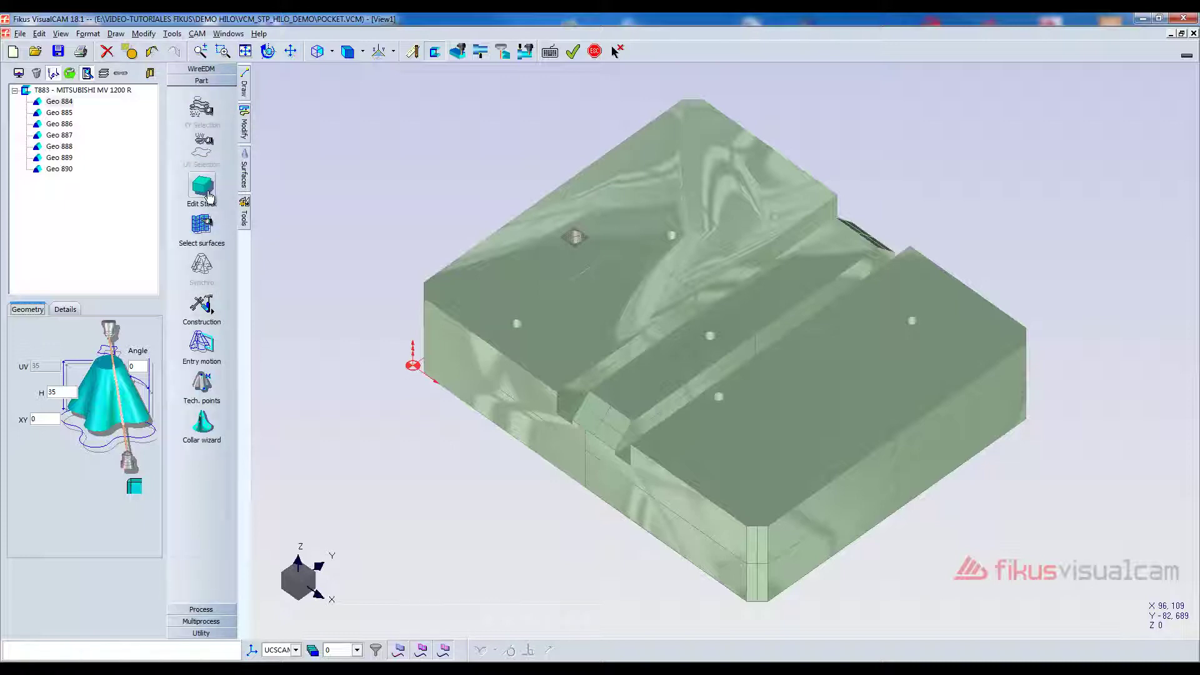
- Define stock block Mat 891 measuring 160 × 130 × 35 around the part
{"action": "left_click", "coordinate": [209, 197]}
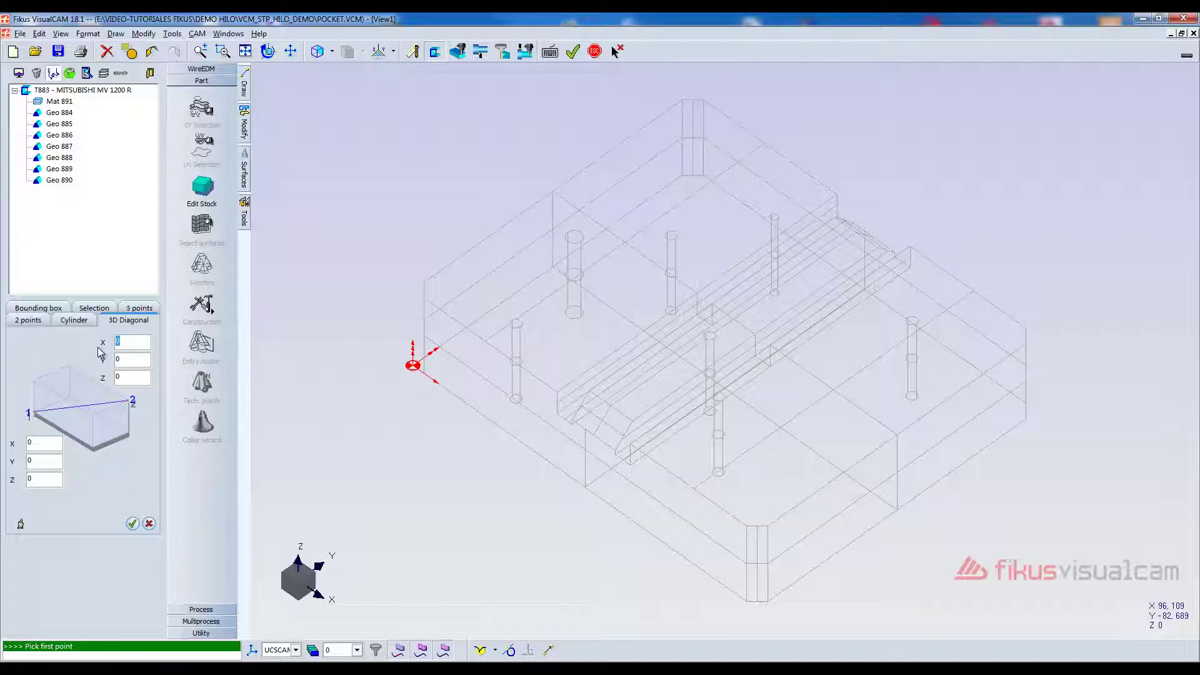
{"action": "type", "text": "16"}
{"action": "key", "text": "Tab"}
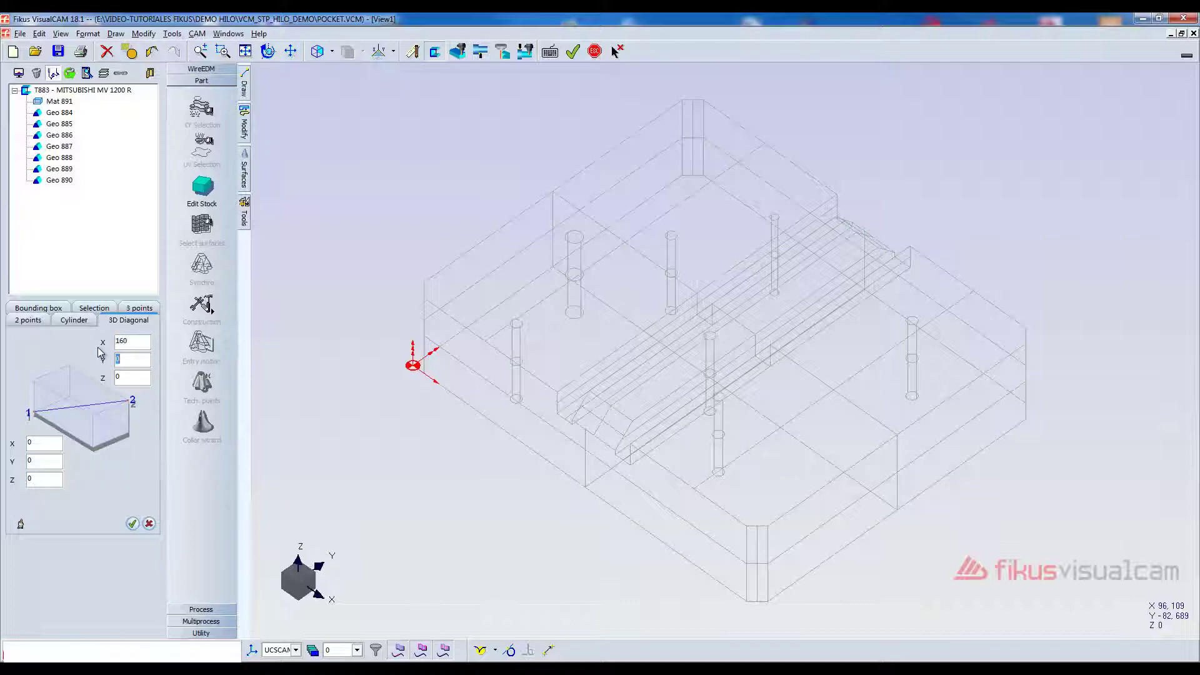
{"action": "type", "text": "130"}
{"action": "key", "text": "Return"}
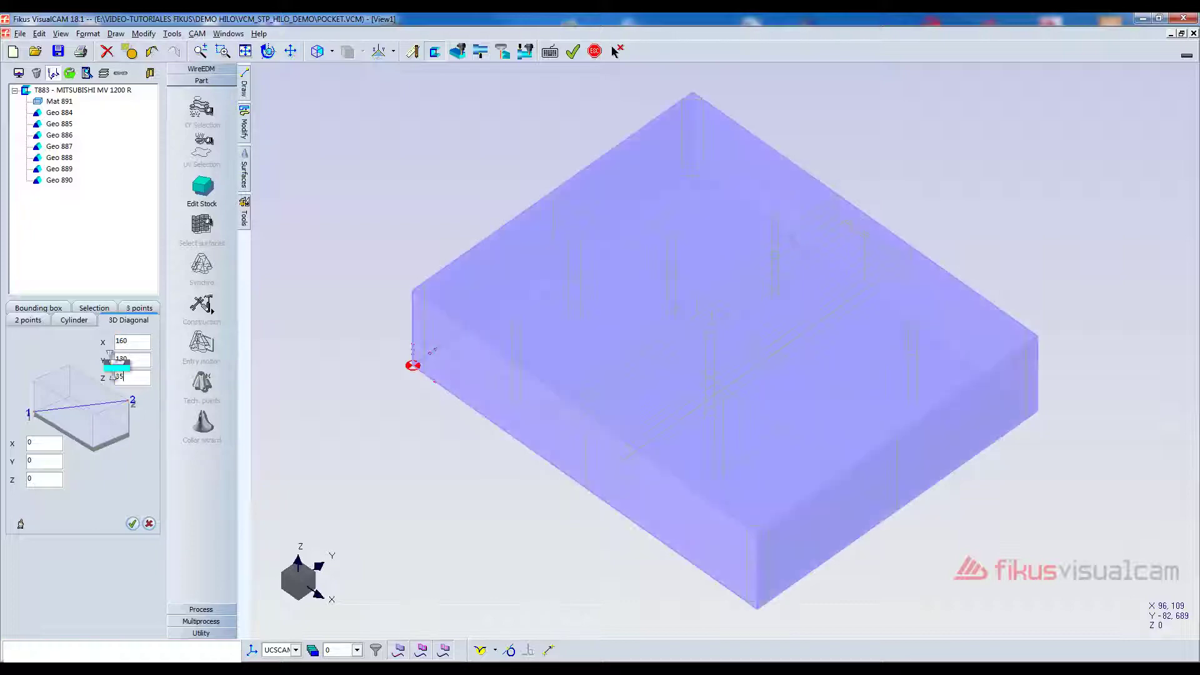
{"action": "left_click", "coordinate": [133, 523]}
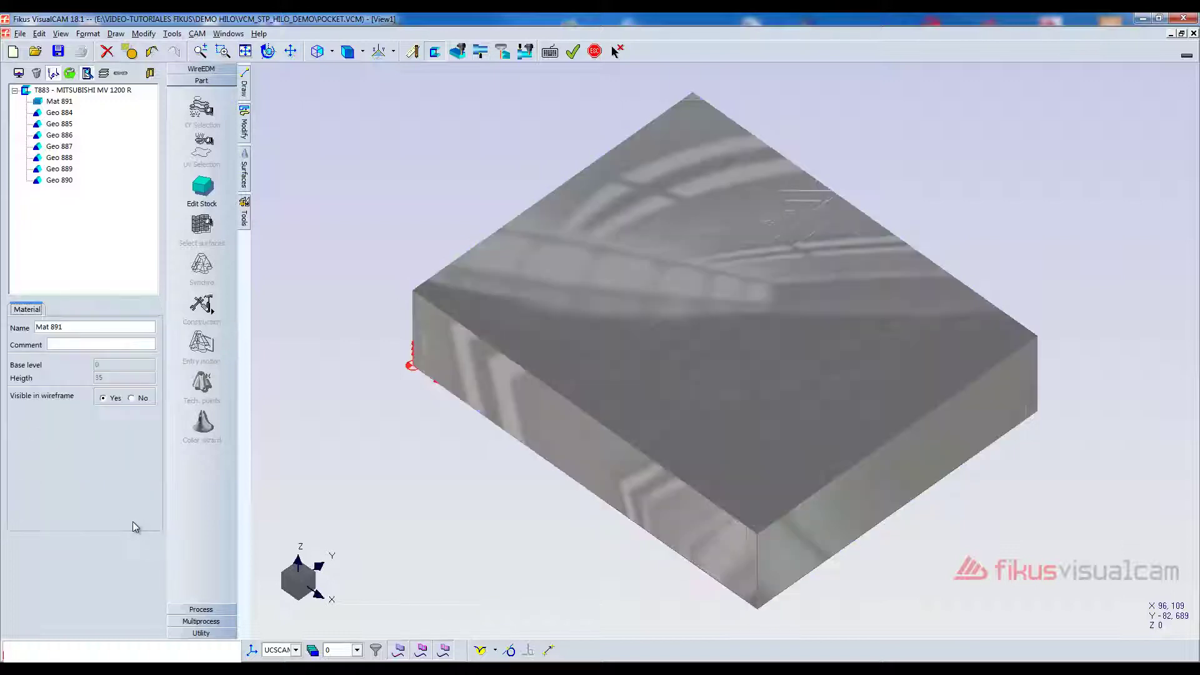
- Link Geo 884 through Geo 890 together and launch the machining wizard on them
{"action": "left_click", "coordinate": [59, 113]}
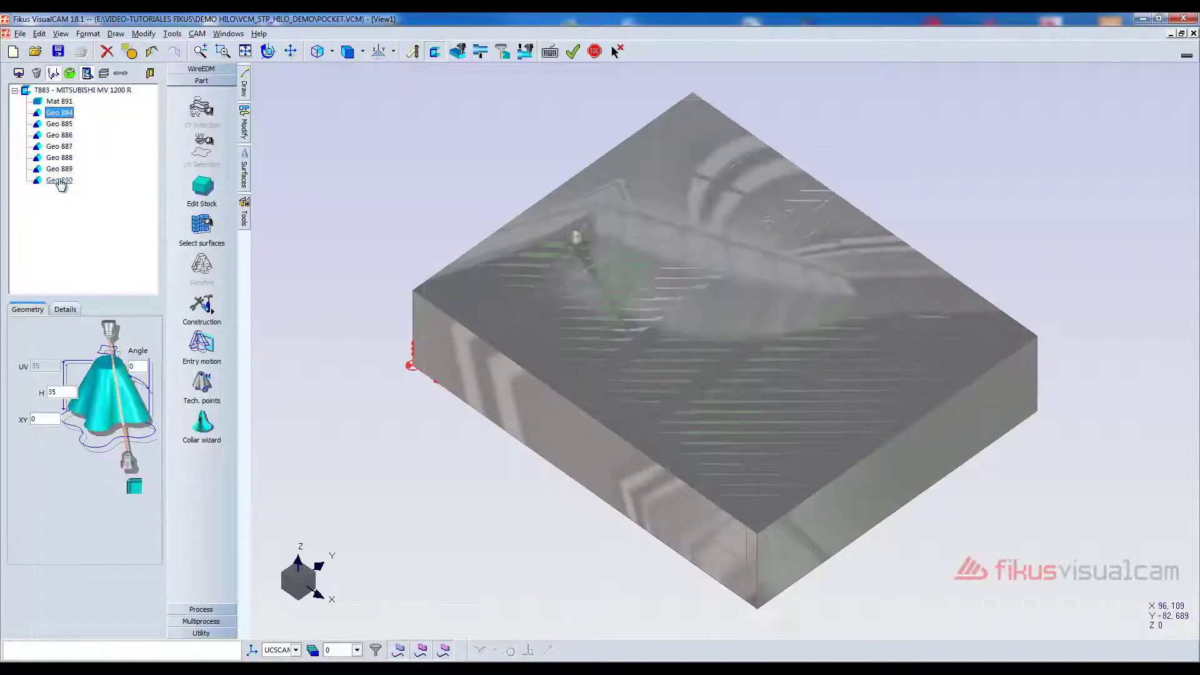
{"action": "left_click_drag", "start_coordinate": [60, 182], "coordinate": [125, 93]}
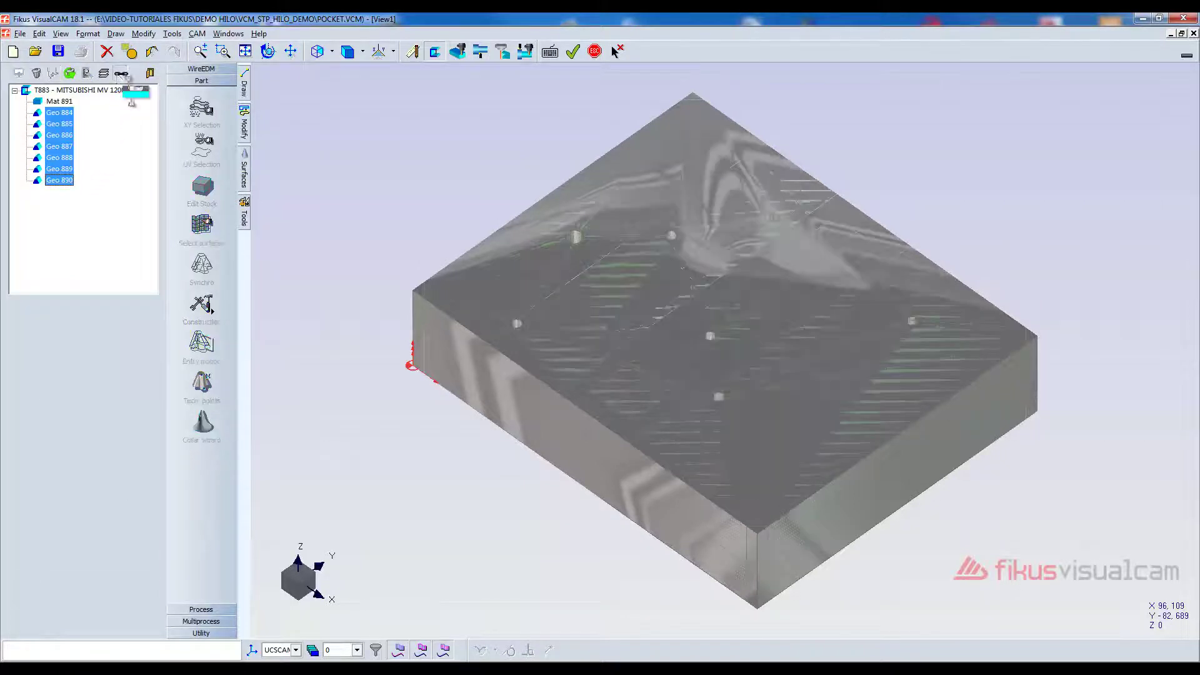
{"action": "left_click", "coordinate": [120, 74]}
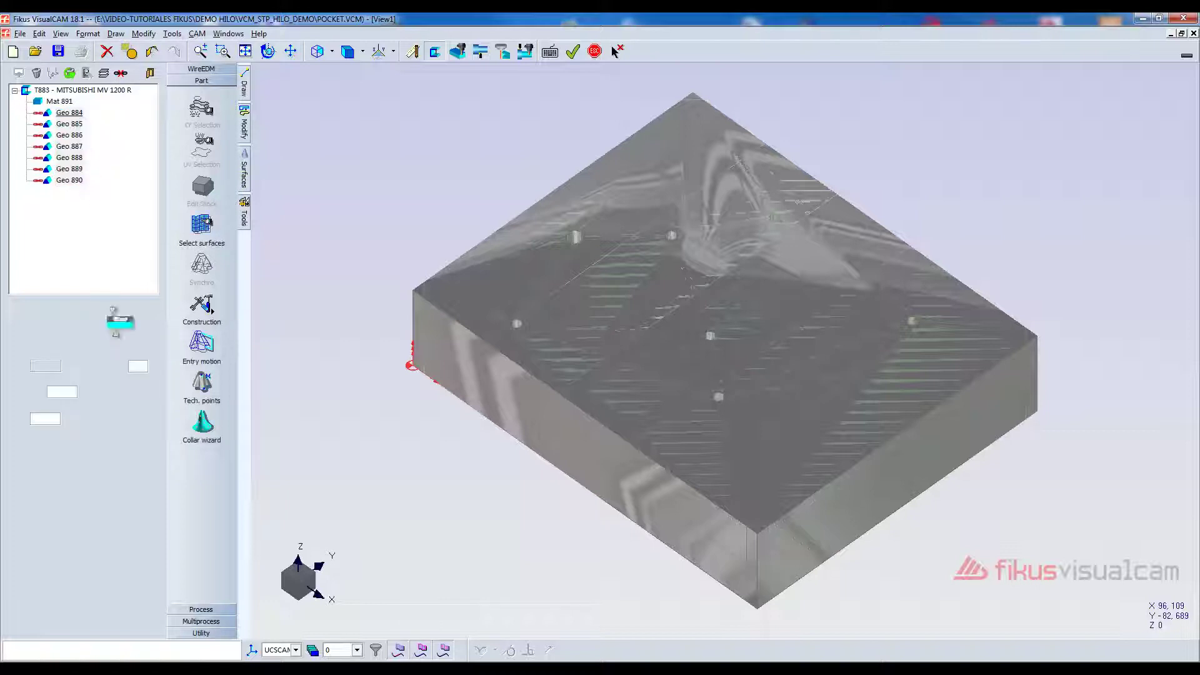
{"action": "left_click", "coordinate": [198, 610]}
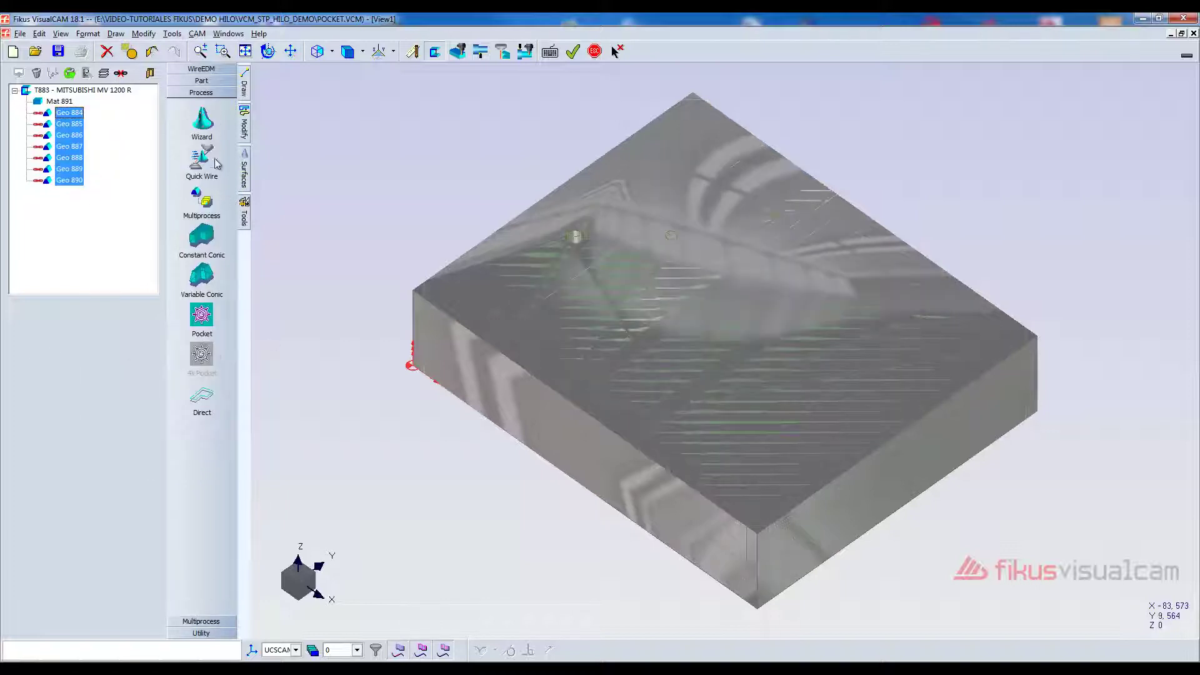
{"action": "left_click_drag", "start_coordinate": [201, 118], "coordinate": [605, 429]}
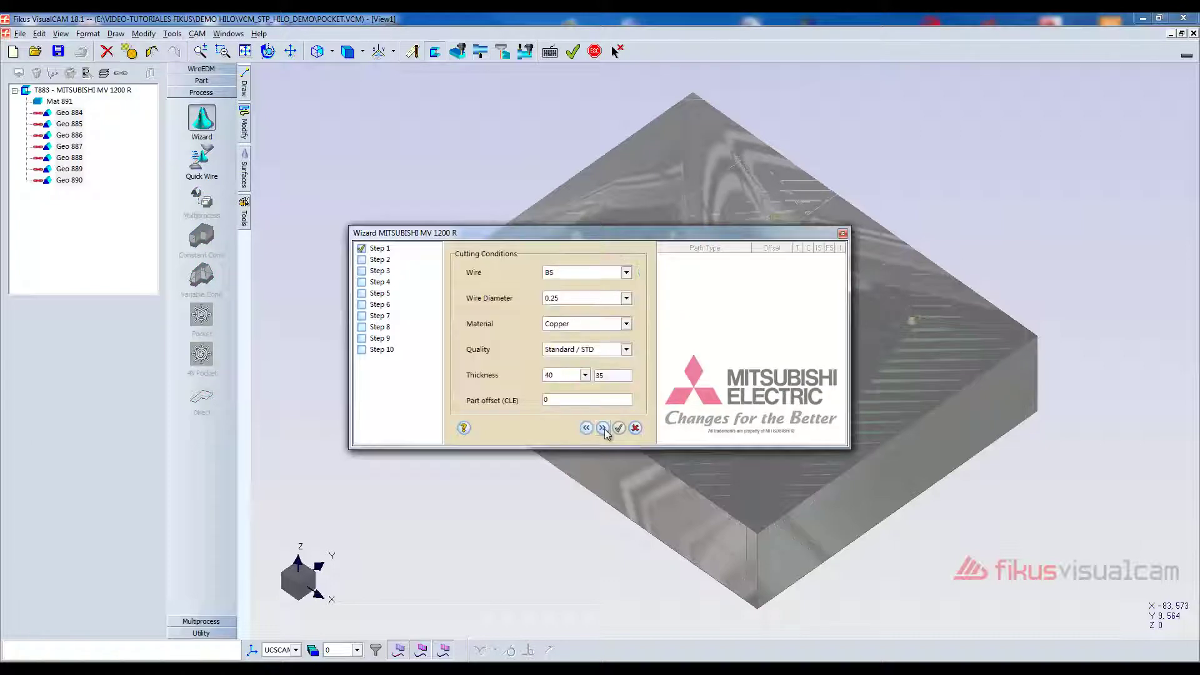
- Accept all wizard defaults to generate a spiral pocket and two skimmings per geometry
{"action": "left_click", "coordinate": [603, 428]}
{"action": "left_click", "coordinate": [603, 428]}
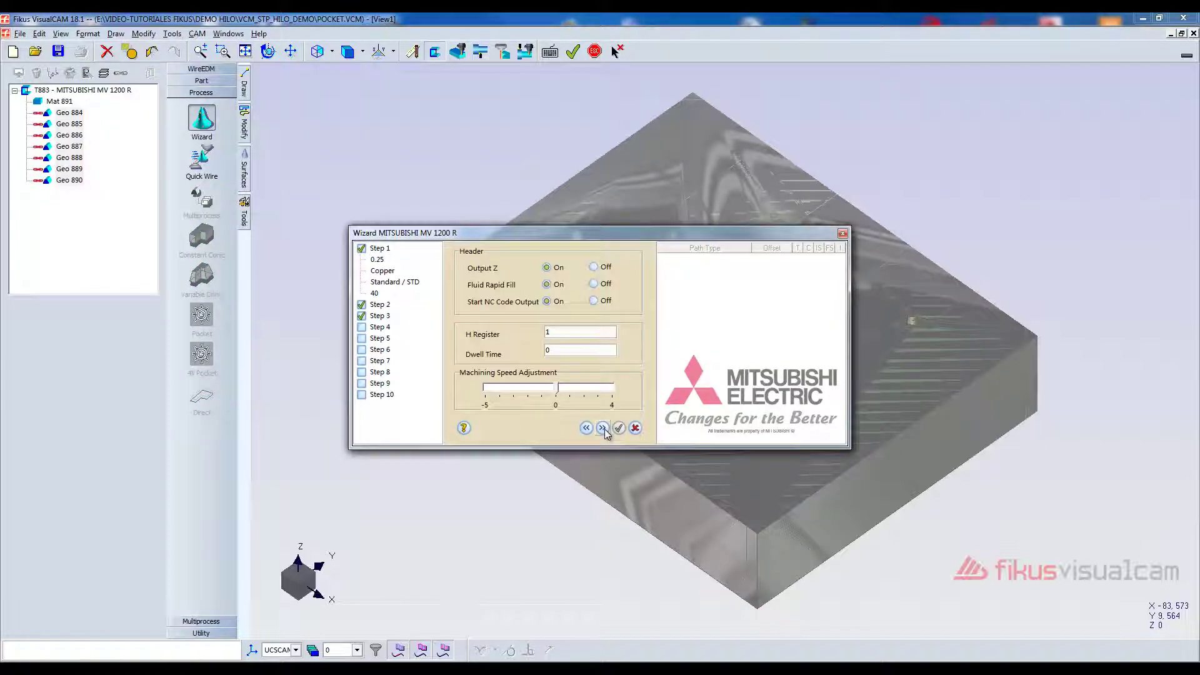
{"action": "left_click", "coordinate": [603, 428]}
{"action": "left_click", "coordinate": [603, 428]}
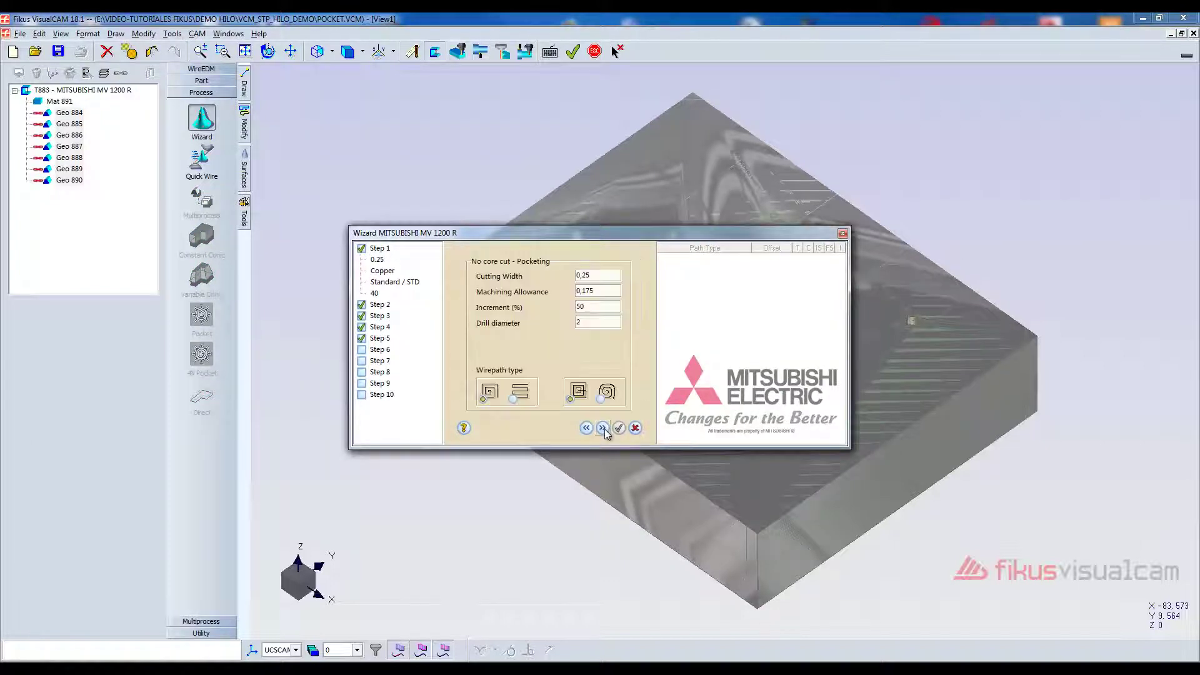
{"action": "left_click", "coordinate": [604, 428]}
{"action": "left_click", "coordinate": [603, 428]}
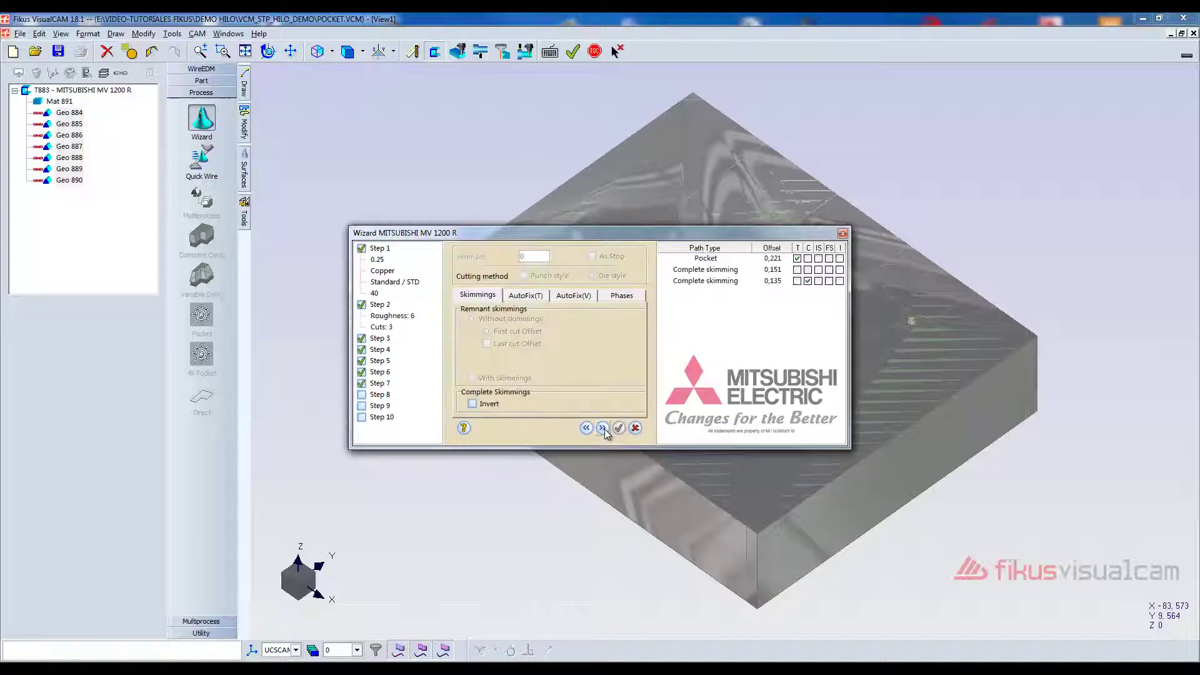
{"action": "left_click", "coordinate": [604, 428]}
{"action": "left_click", "coordinate": [604, 428]}
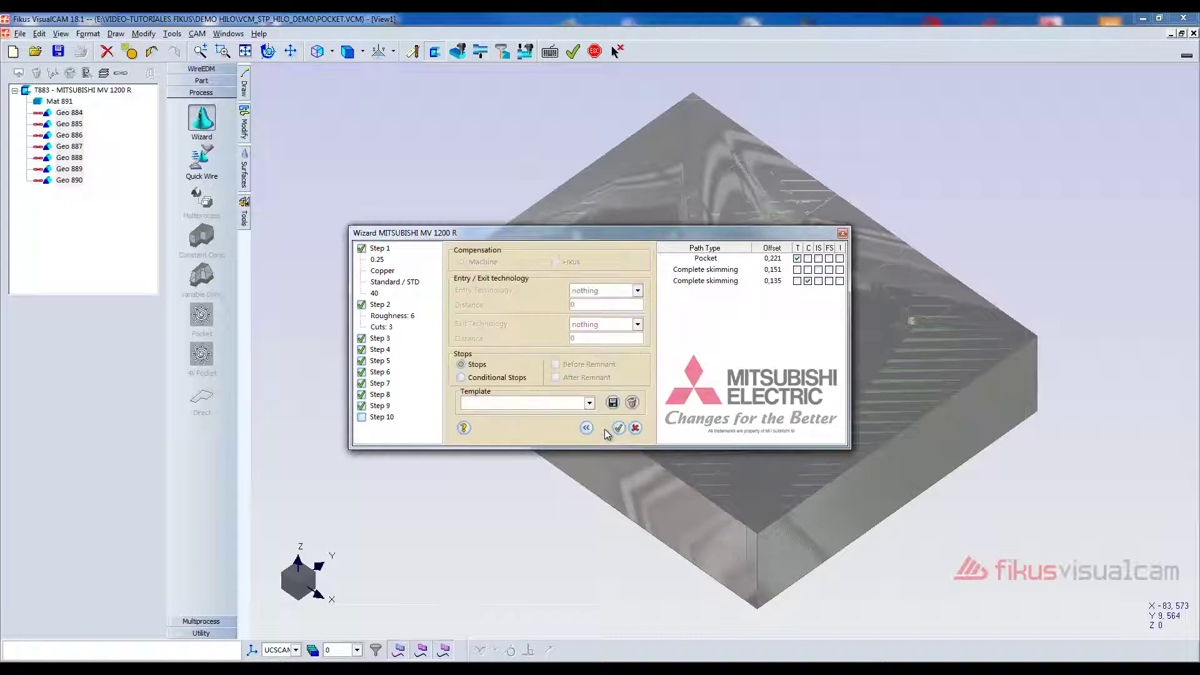
{"action": "left_click", "coordinate": [618, 428]}
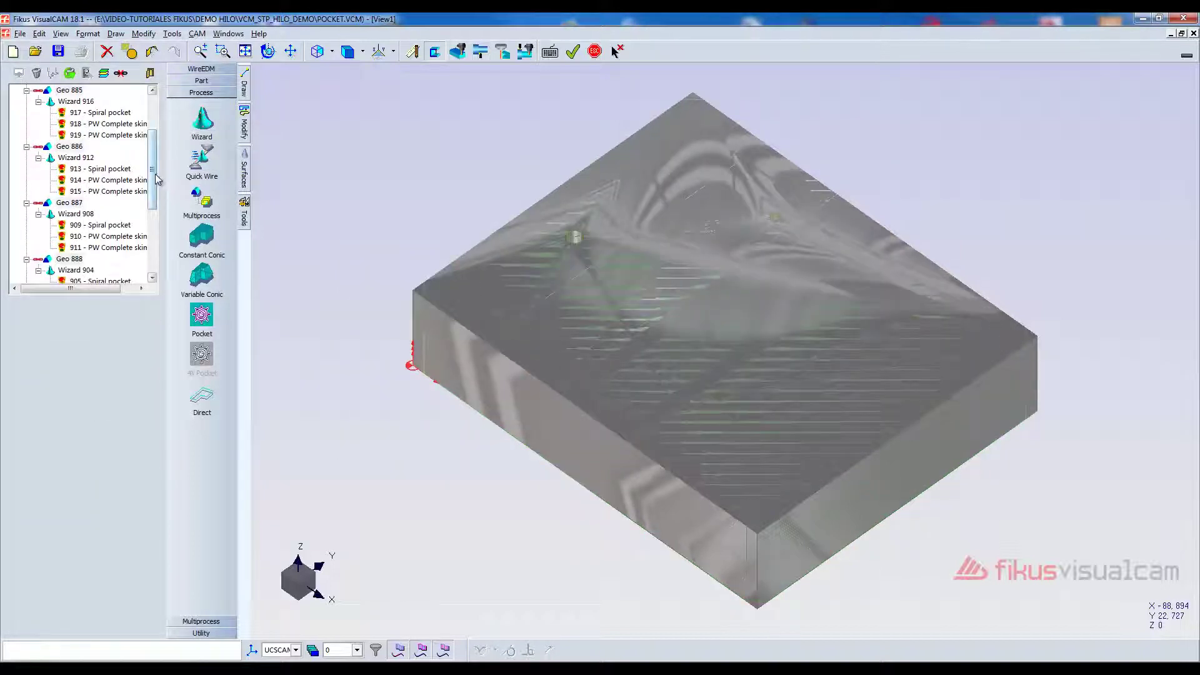
- Calculate all toolpaths under T883
{"action": "scroll", "coordinate": [155, 180], "scroll_direction": "up", "scroll_amount": 3}
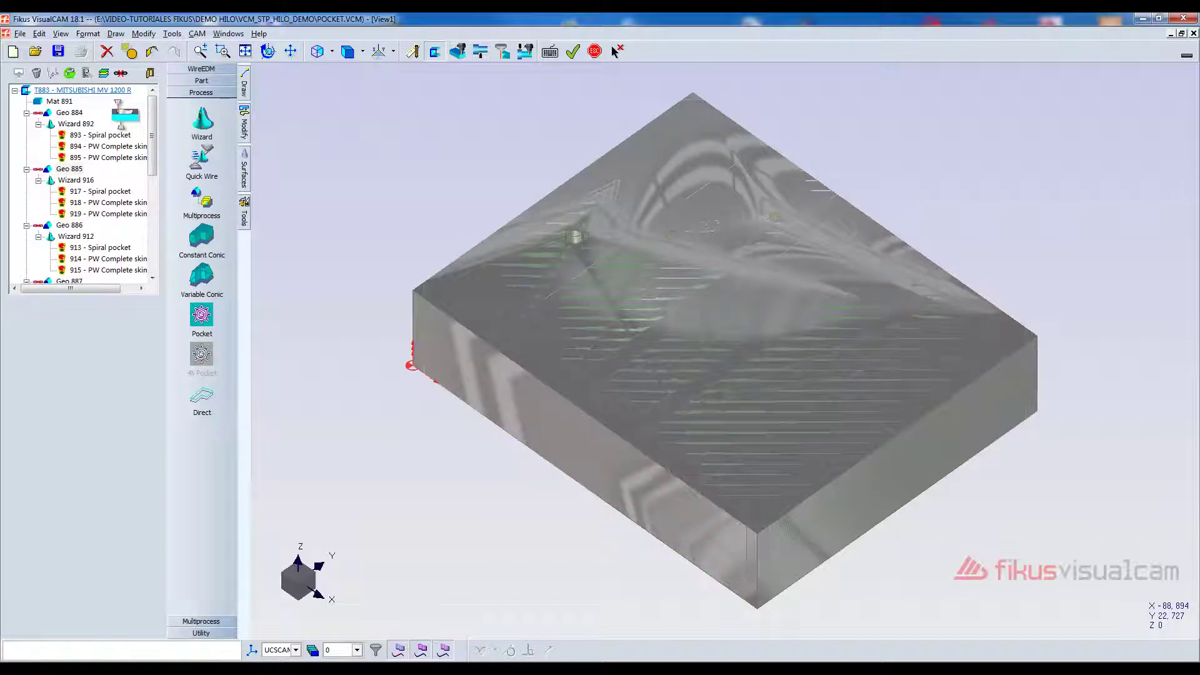
{"action": "right_click", "coordinate": [73, 90]}
{"action": "left_click", "coordinate": [109, 98]}
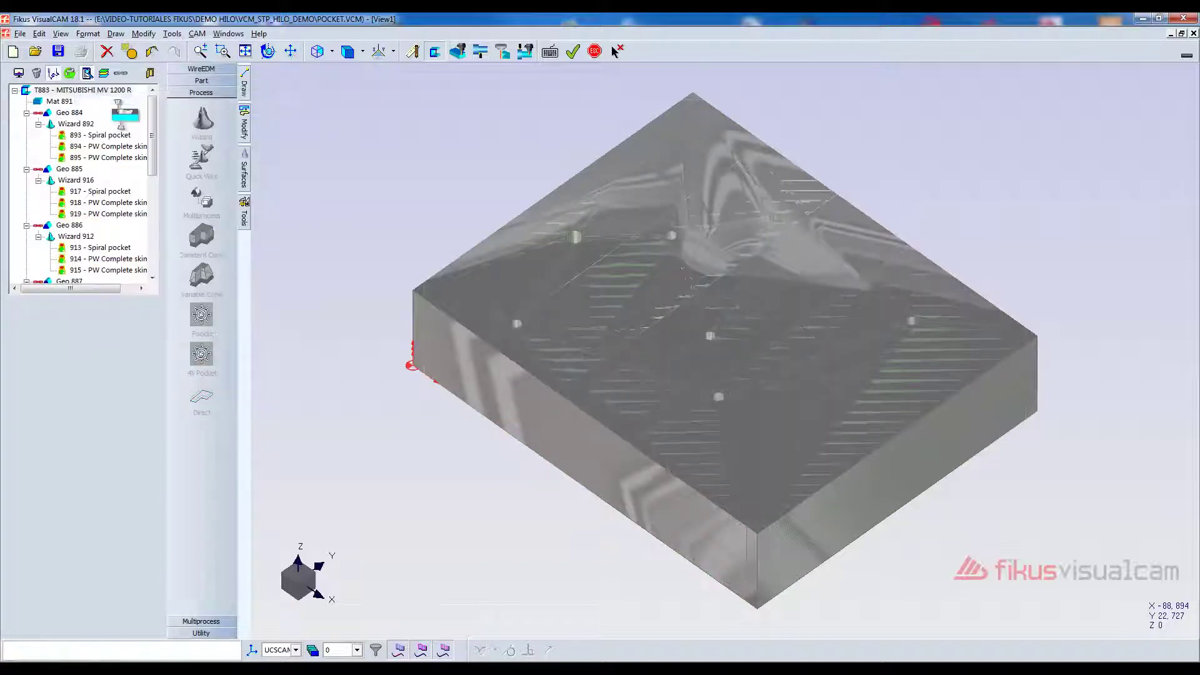
- Run a translucent stock simulation treating all geometries as pockets, then pause and close it
{"action": "right_click", "coordinate": [108, 93]}
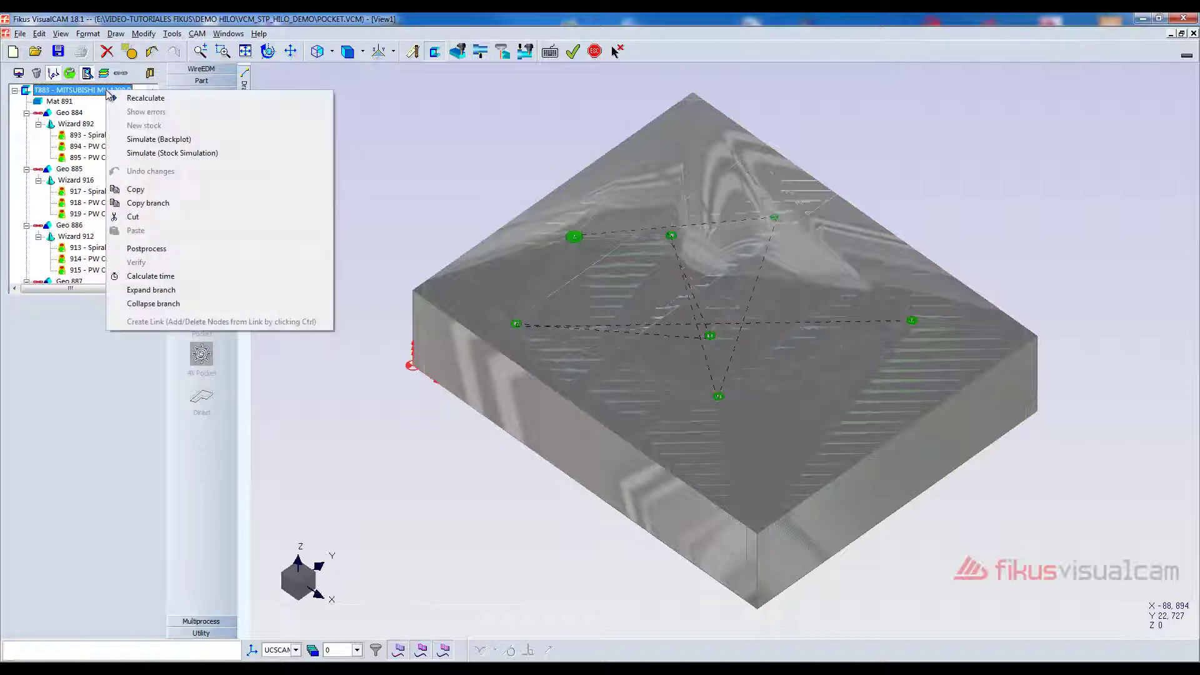
{"action": "left_click", "coordinate": [160, 154]}
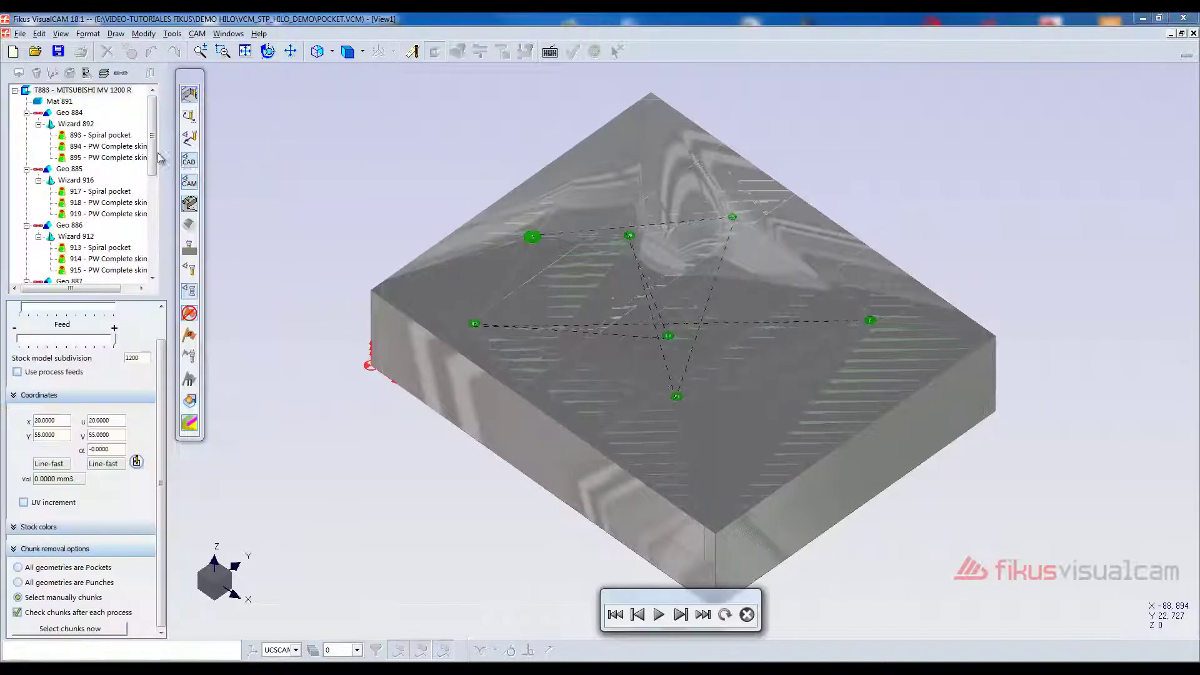
{"action": "left_click", "coordinate": [362, 52]}
{"action": "left_click", "coordinate": [353, 86]}
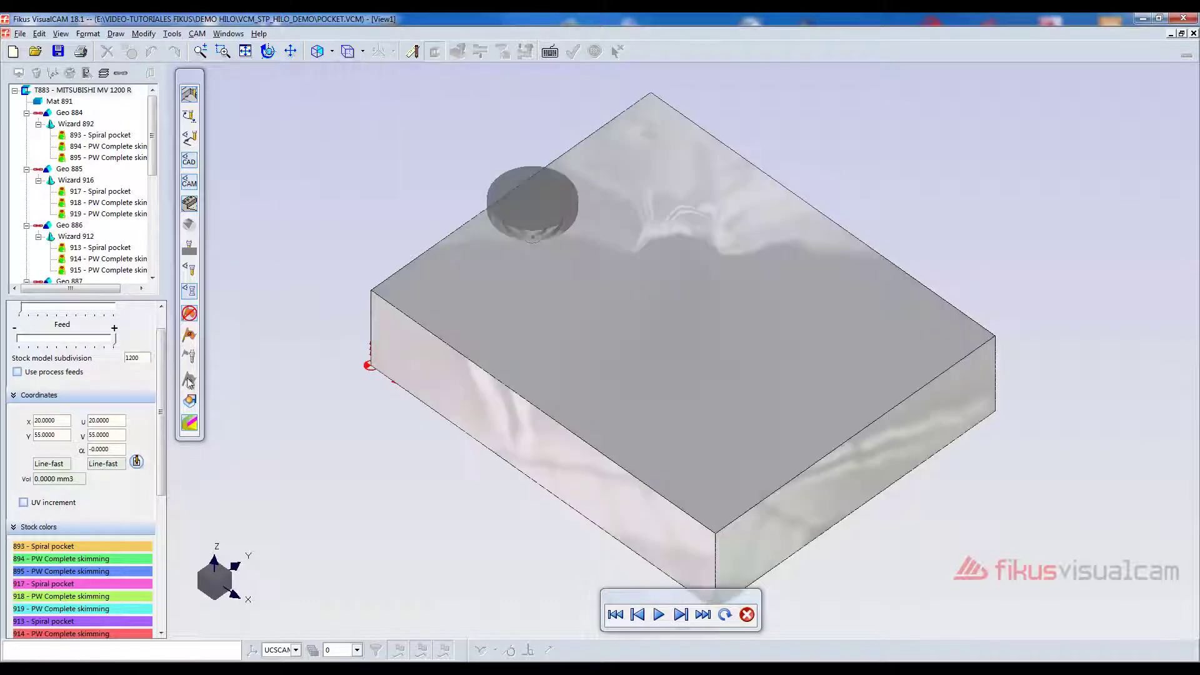
{"action": "left_click_drag", "start_coordinate": [160, 457], "coordinate": [160, 589]}
{"action": "left_click", "coordinate": [53, 568]}
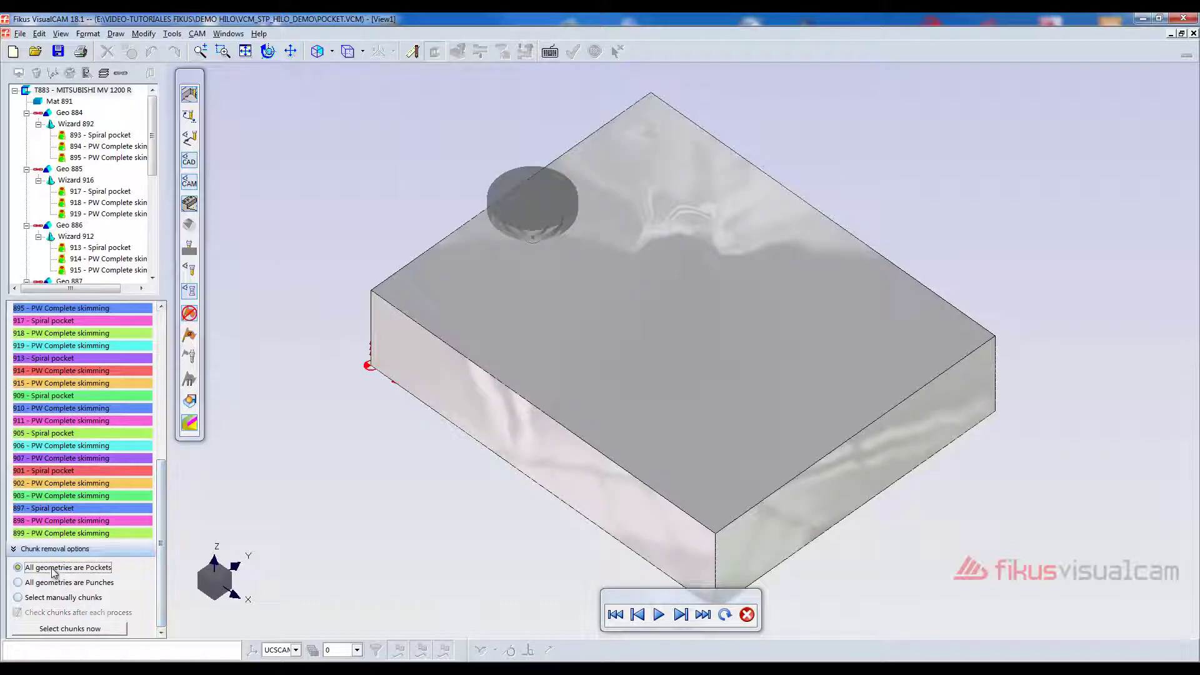
{"action": "left_click", "coordinate": [658, 616]}
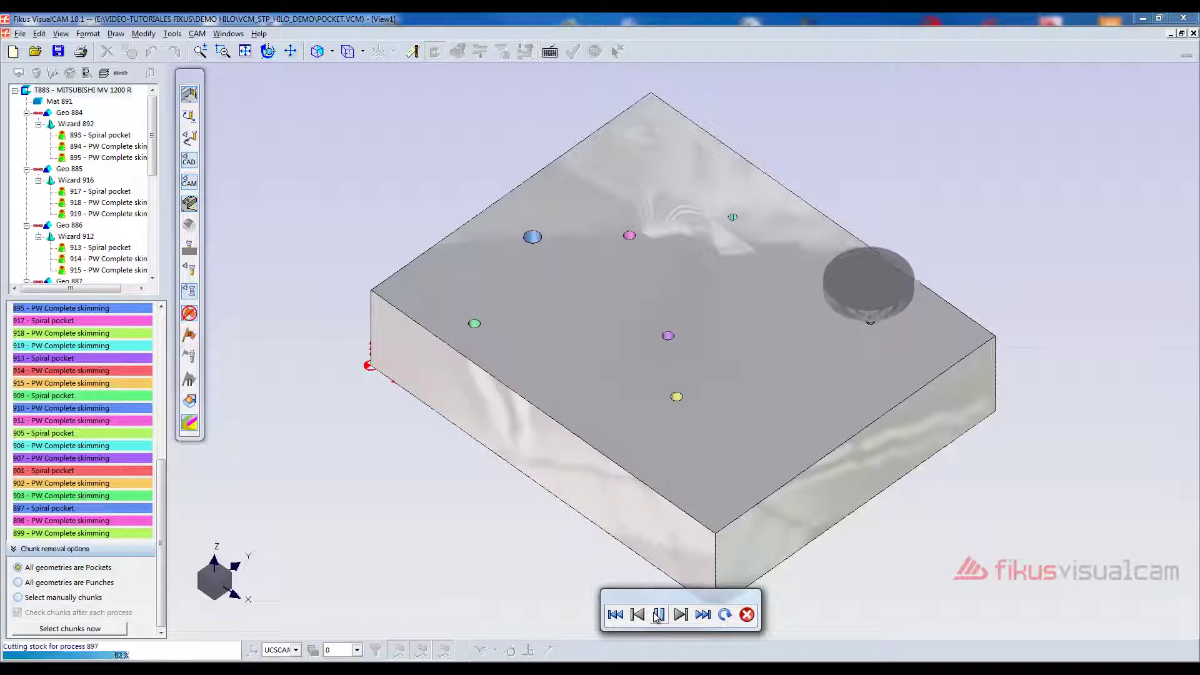
{"action": "left_click", "coordinate": [658, 616]}
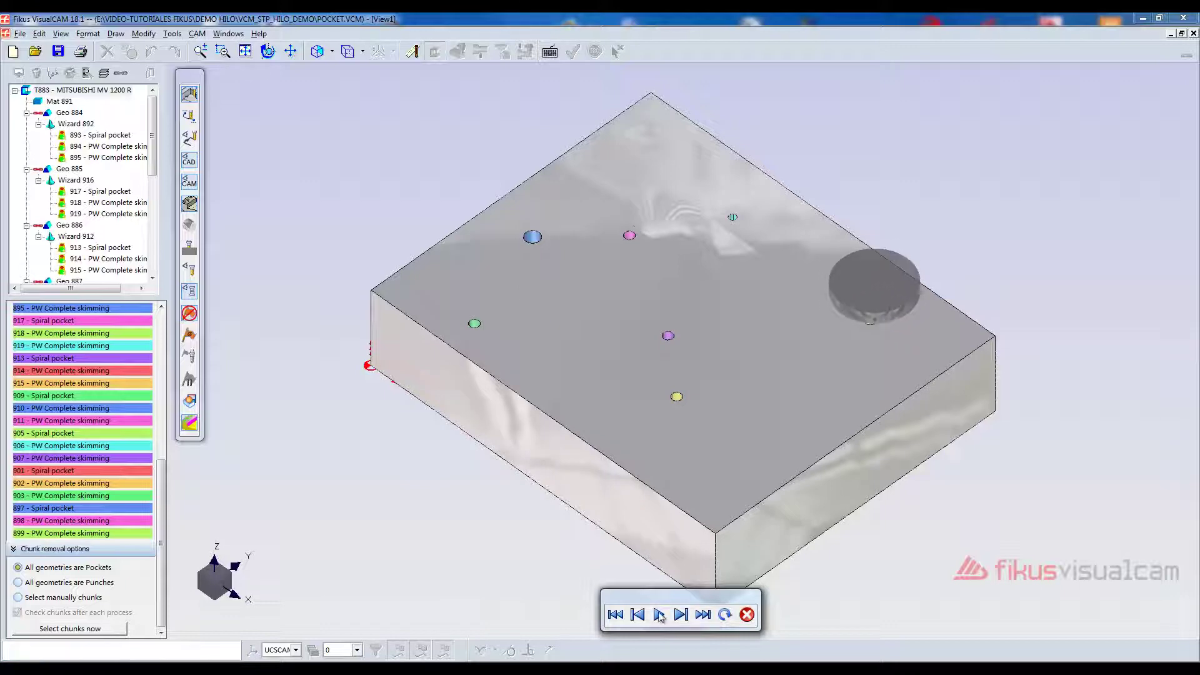
{"action": "left_click", "coordinate": [747, 615]}
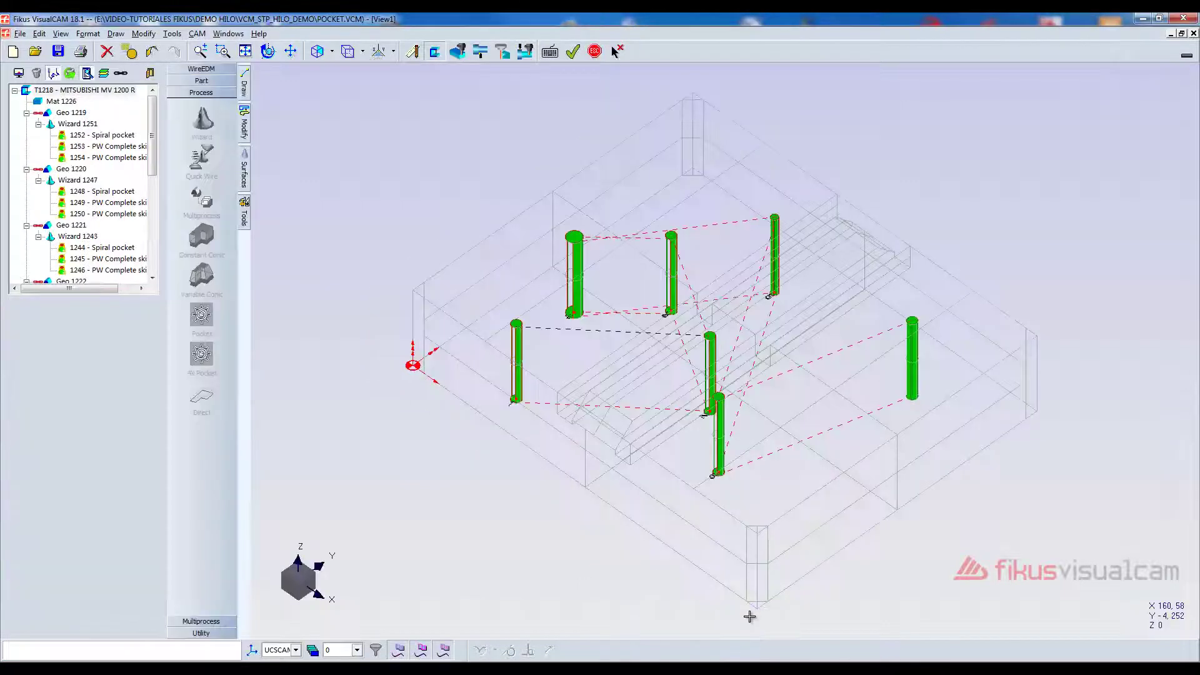
- Postprocess toolpath T1218 into T1218.NC, review the code, and close the editor
{"action": "right_click", "coordinate": [80, 92]}
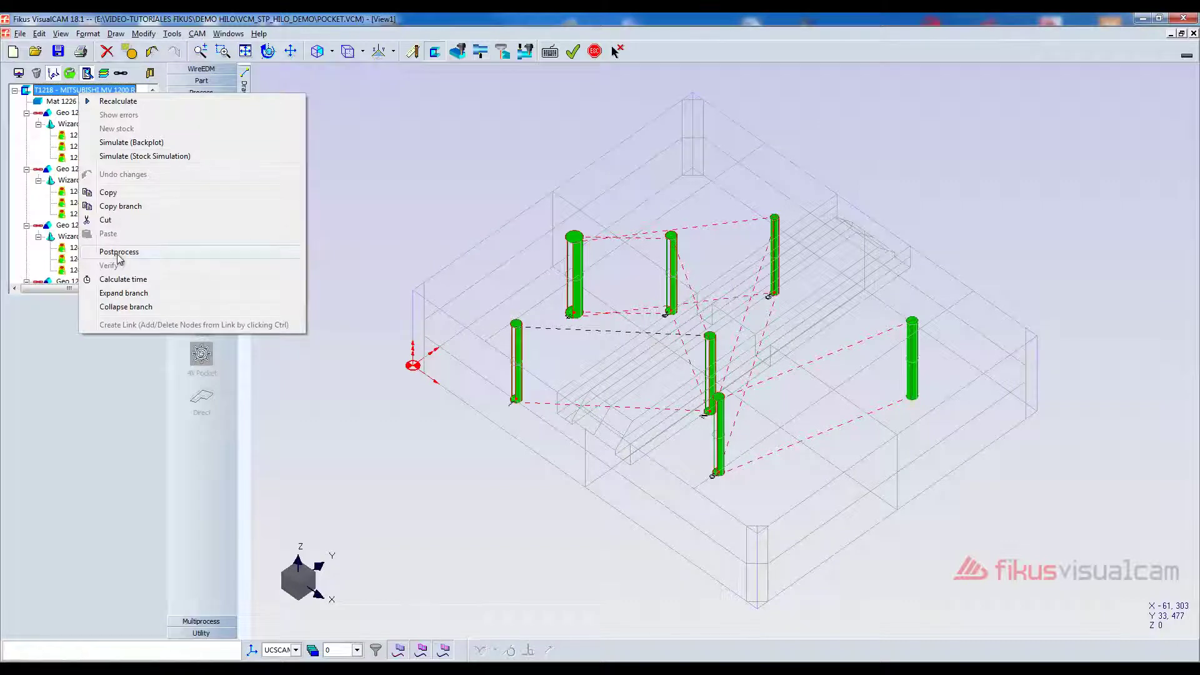
{"action": "left_click", "coordinate": [118, 252]}
{"action": "left_click", "coordinate": [576, 387]}
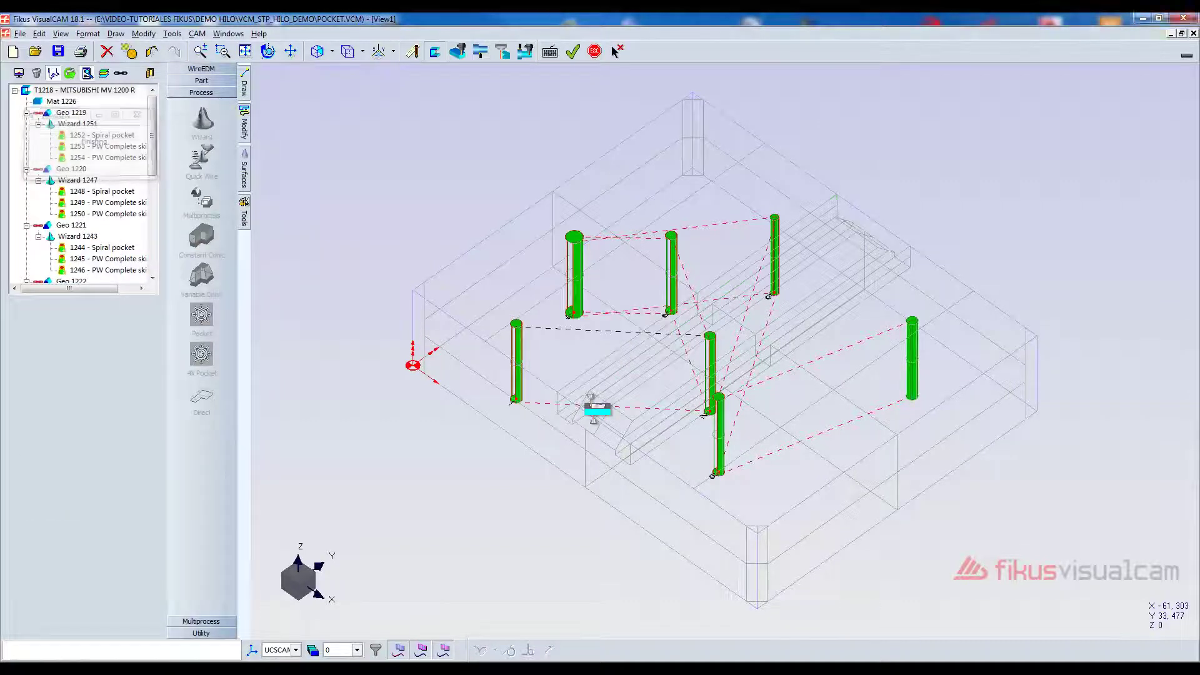
{"action": "mouse_move", "coordinate": [495, 139]}
{"action": "left_mouse_down"}
{"action": "mouse_move", "coordinate": [490, 463]}
{"action": "mouse_move", "coordinate": [495, 109]}
{"action": "left_mouse_up"}
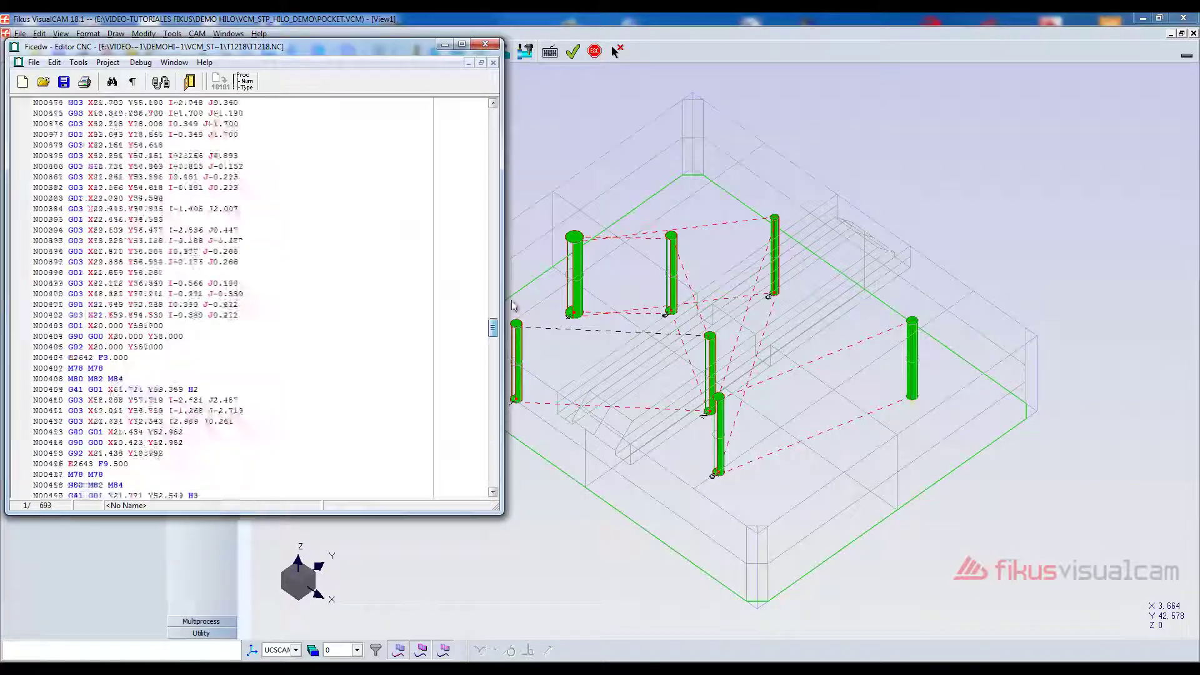
{"action": "left_click", "coordinate": [485, 44]}
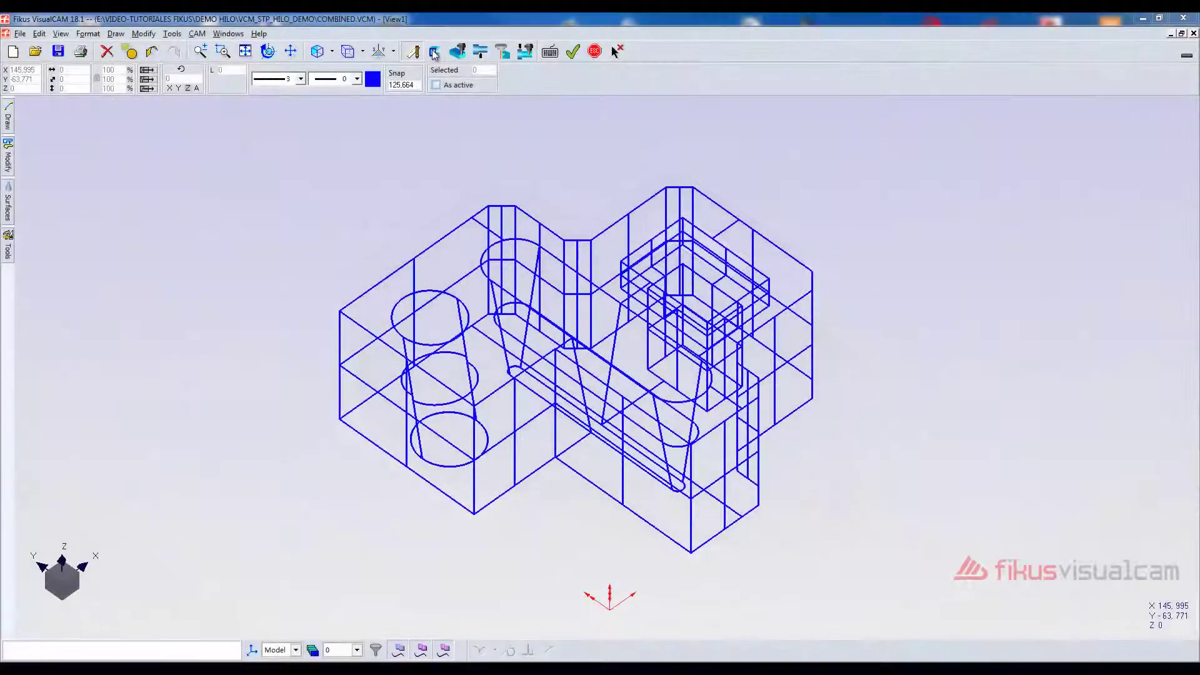
- Create Mitsubishi MV 1200 R toolpath T115 by feature recognition, finding Geo 116, 117 and 118
{"action": "left_click", "coordinate": [435, 53]}
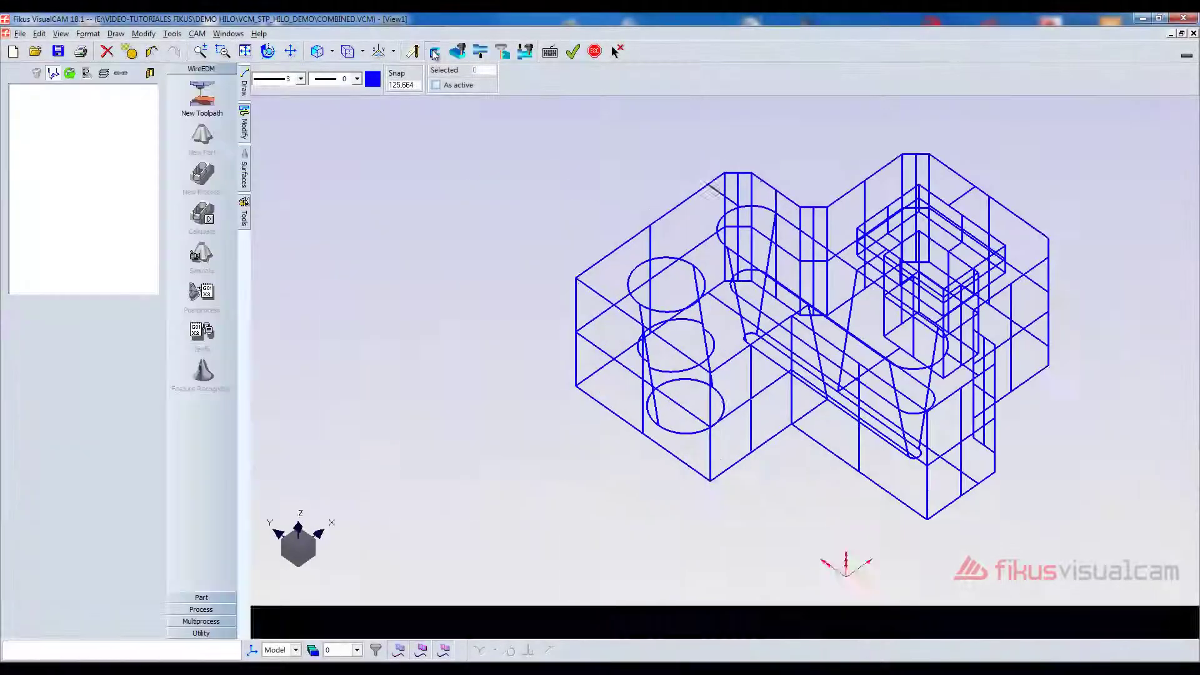
{"action": "left_click", "coordinate": [201, 104]}
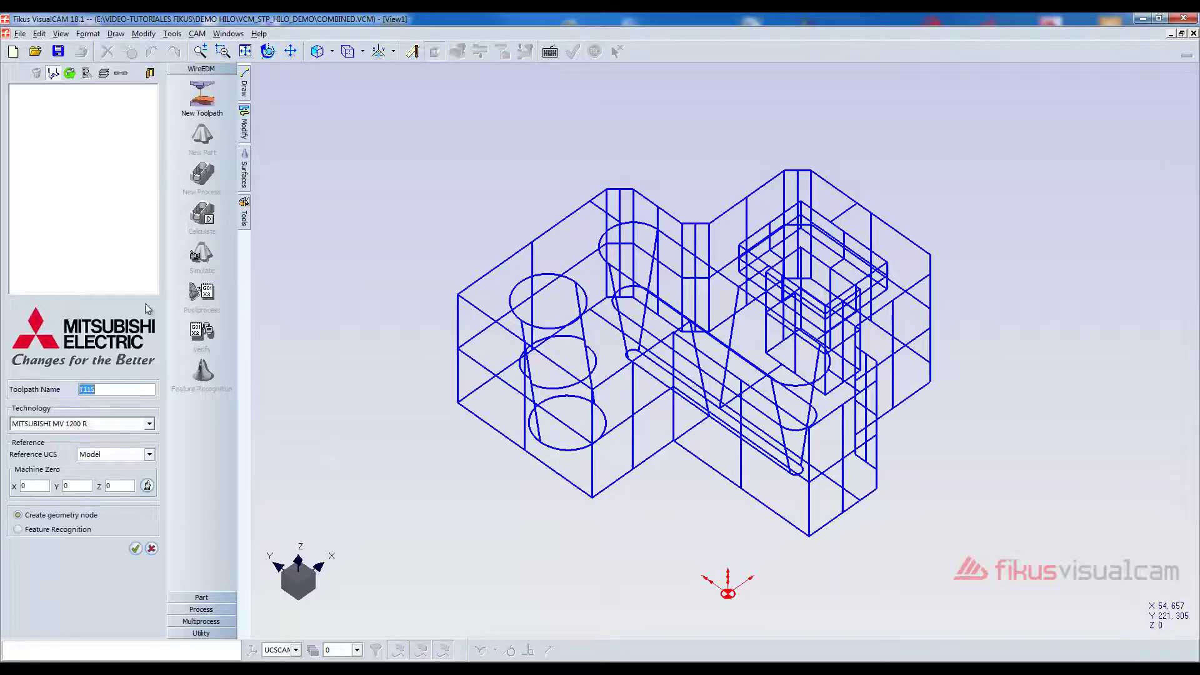
{"action": "left_click", "coordinate": [39, 532]}
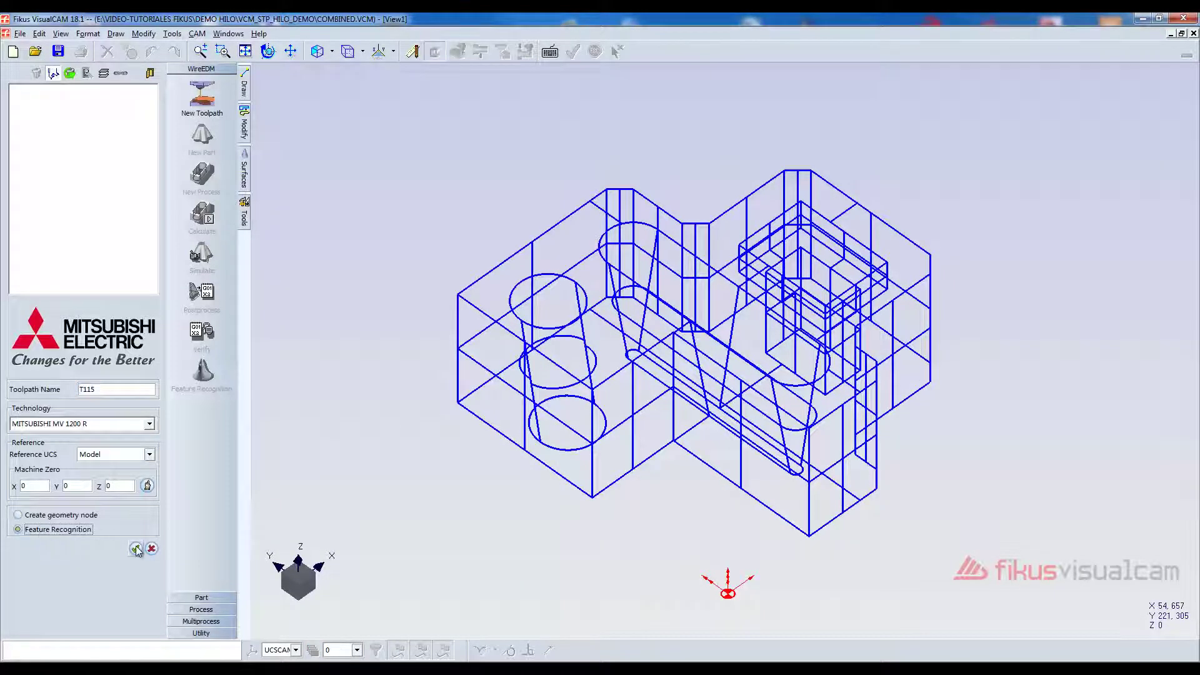
{"action": "left_click", "coordinate": [136, 548]}
{"action": "left_click_drag", "start_coordinate": [394, 113], "coordinate": [992, 548]}
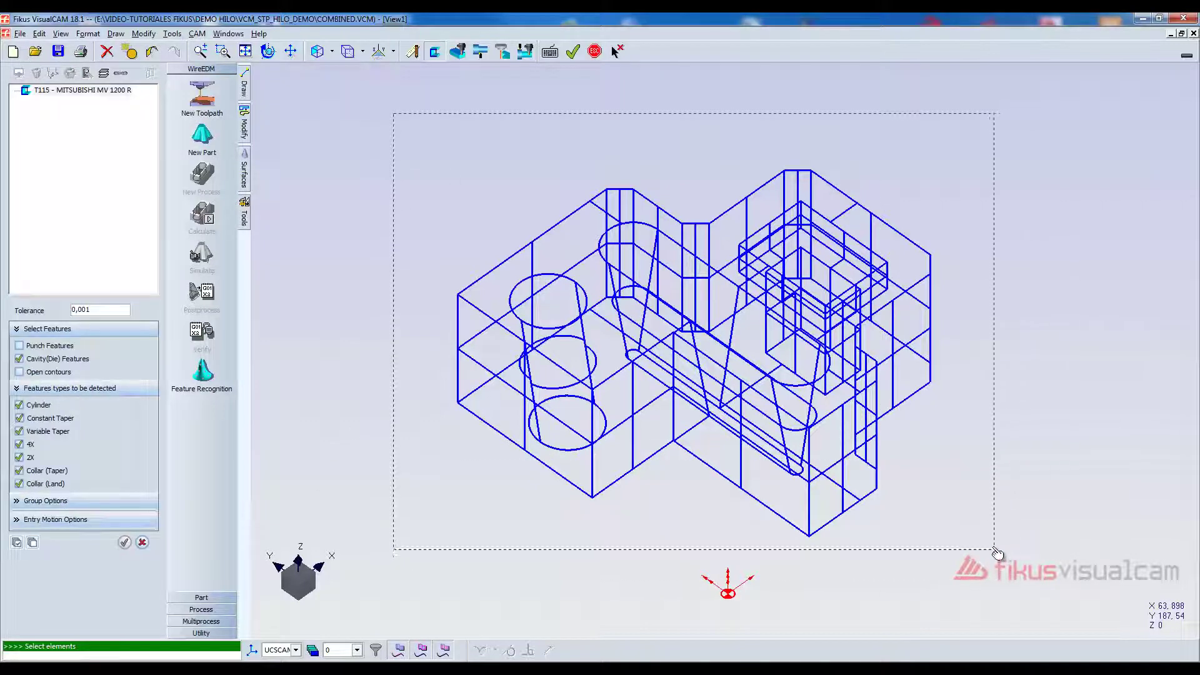
{"action": "right_click", "coordinate": [988, 543]}
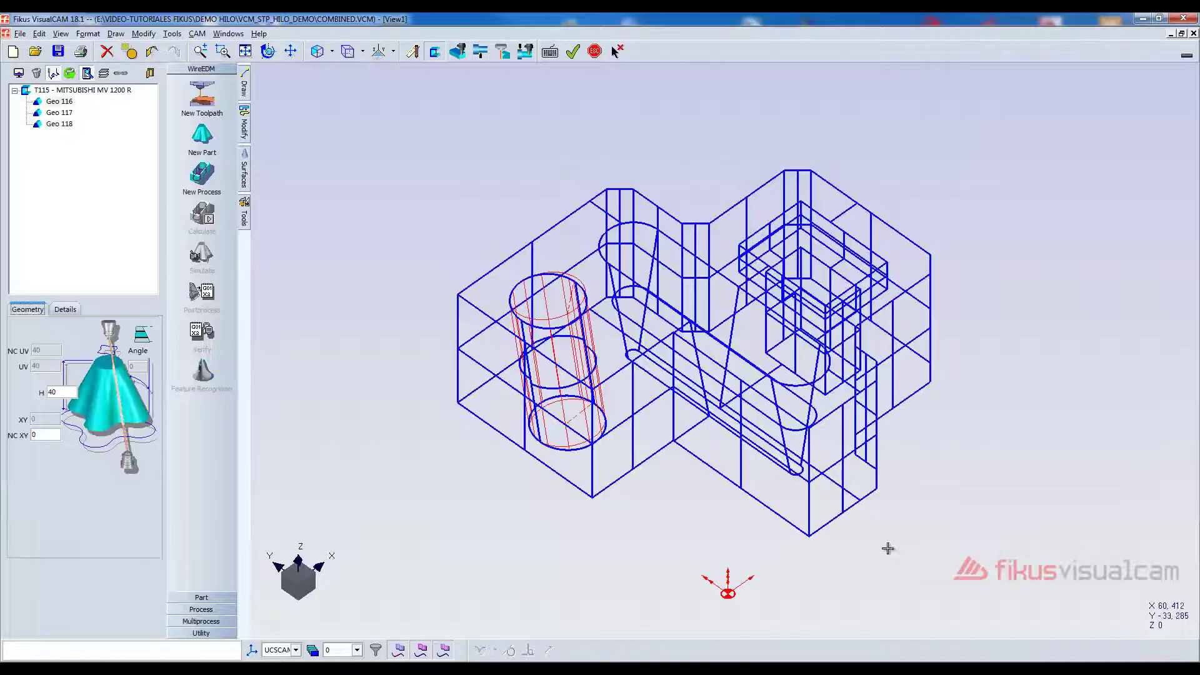
{"action": "left_click", "coordinate": [202, 597]}
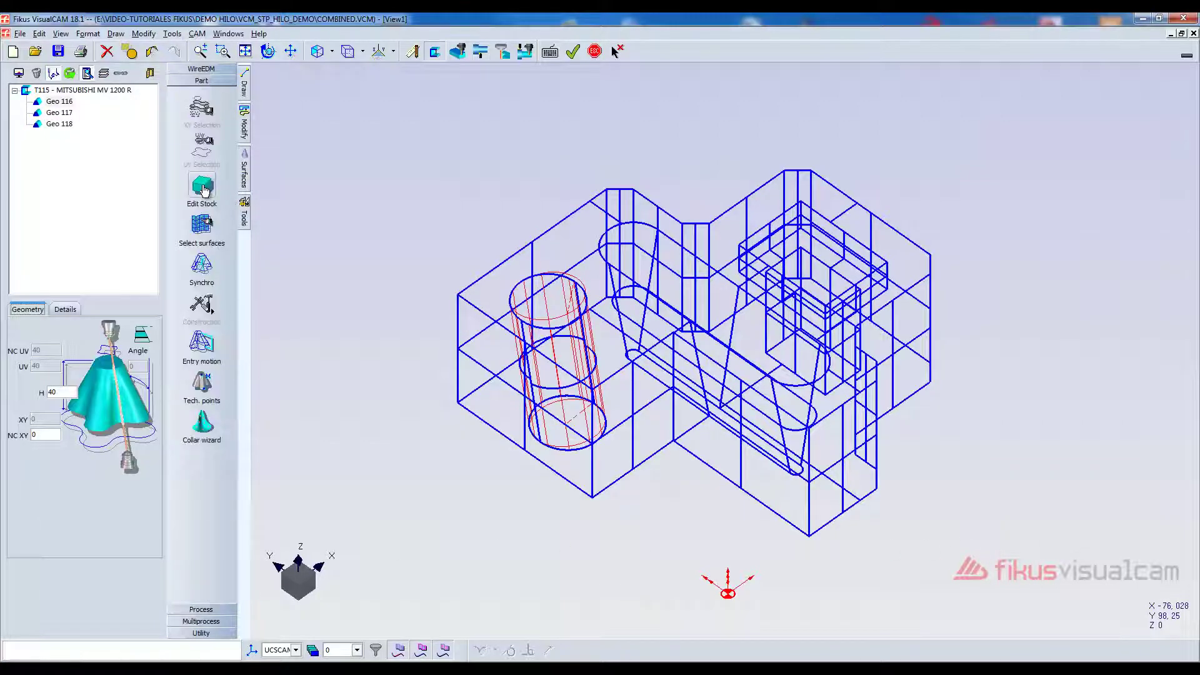
- Build stock Mat 119, height 40, from the part's bottom outline
{"action": "left_click", "coordinate": [204, 190]}
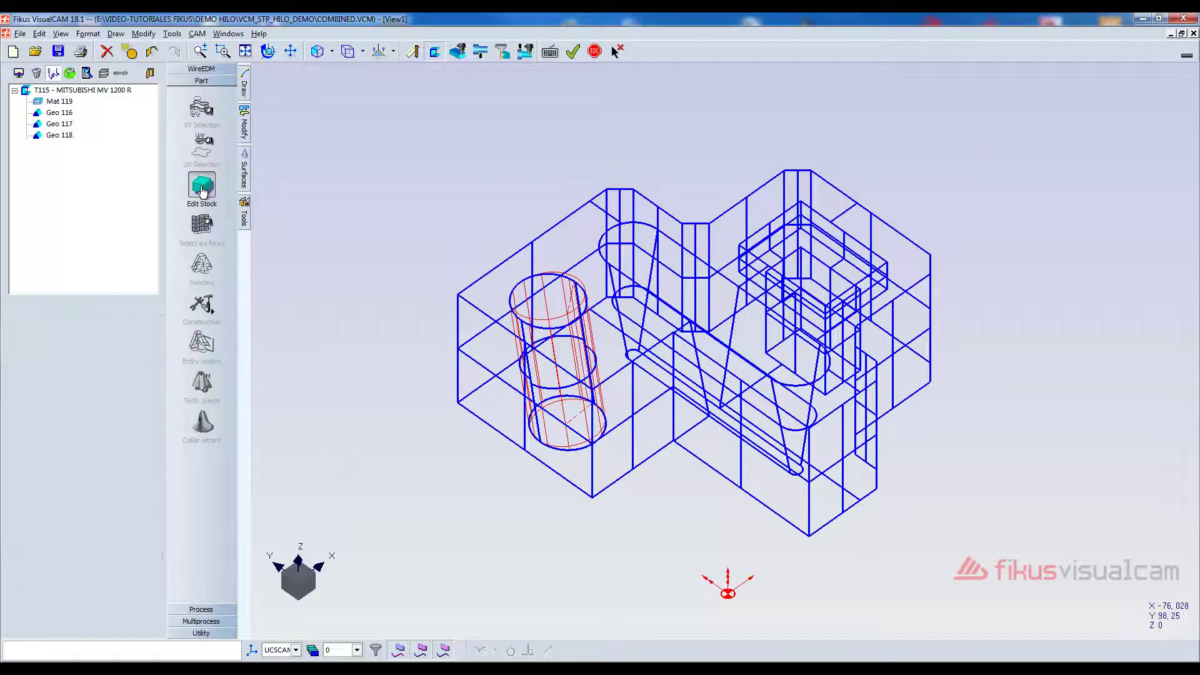
{"action": "left_click", "coordinate": [611, 494]}
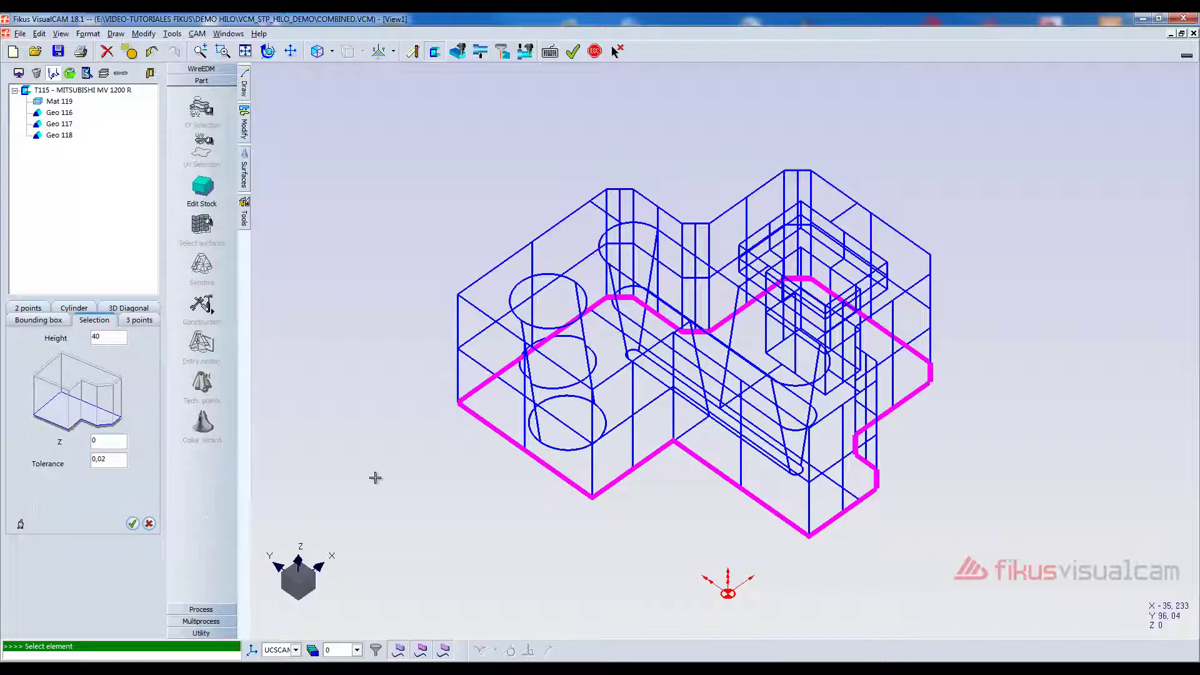
{"action": "left_click", "coordinate": [131, 524]}
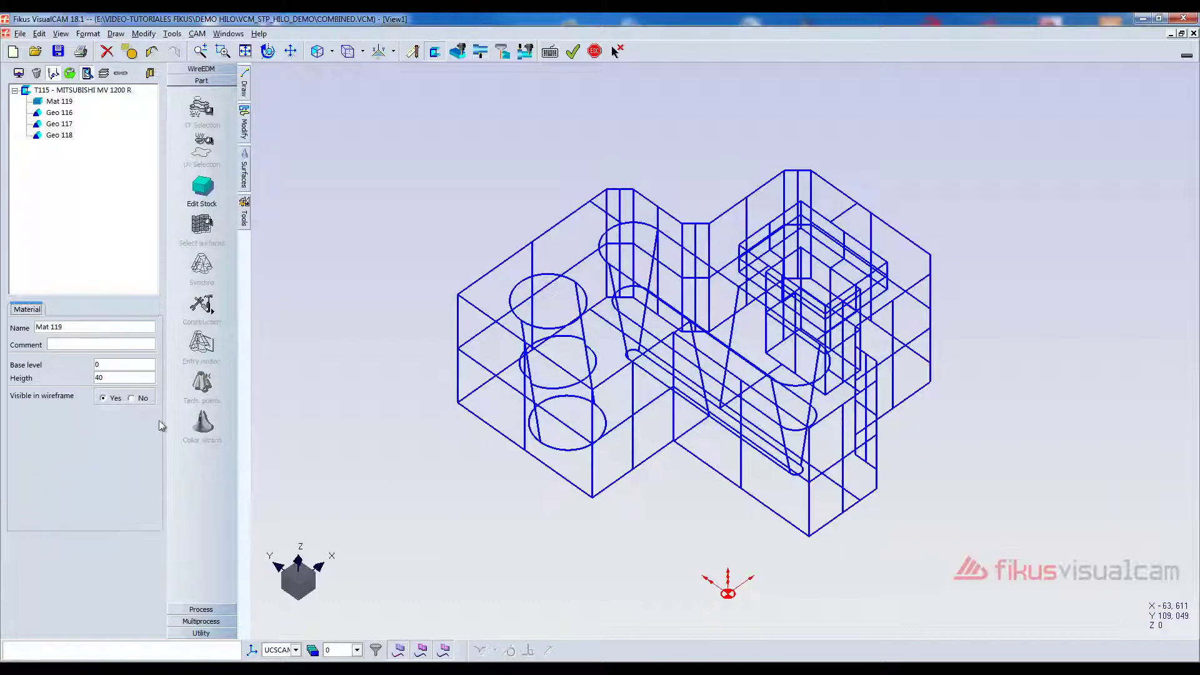
- In top view, replace Geo 116's entry motion with one starting at the circle's top
{"action": "left_click", "coordinate": [69, 114]}
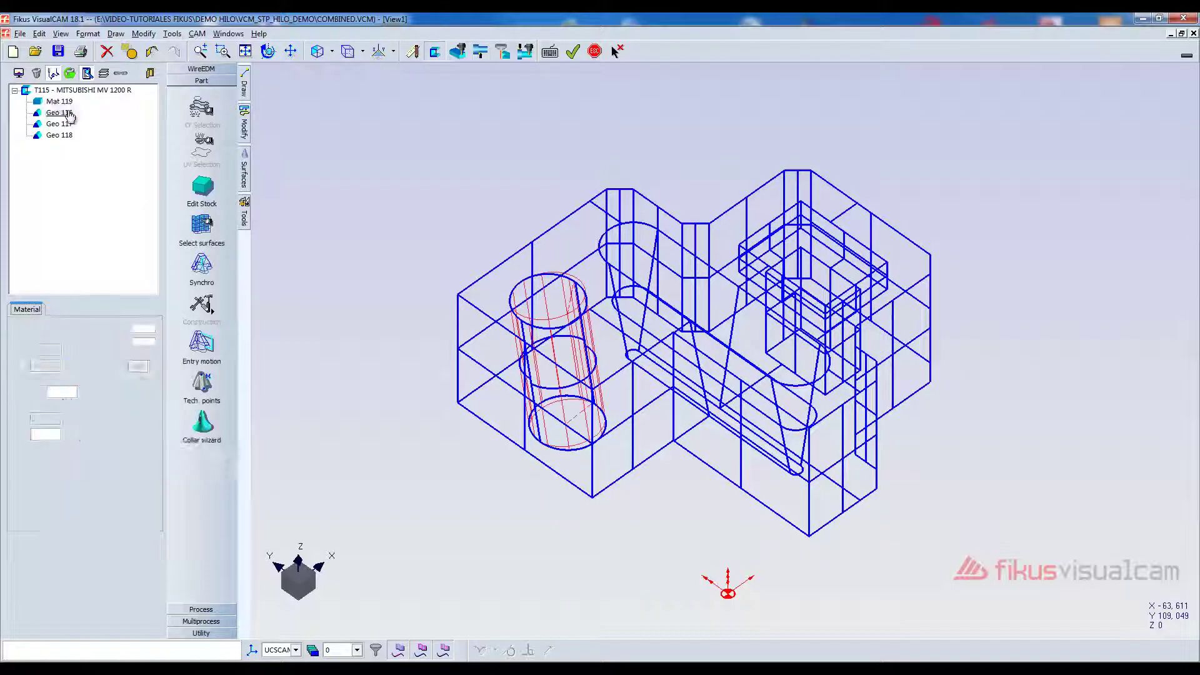
{"action": "left_click", "coordinate": [332, 53]}
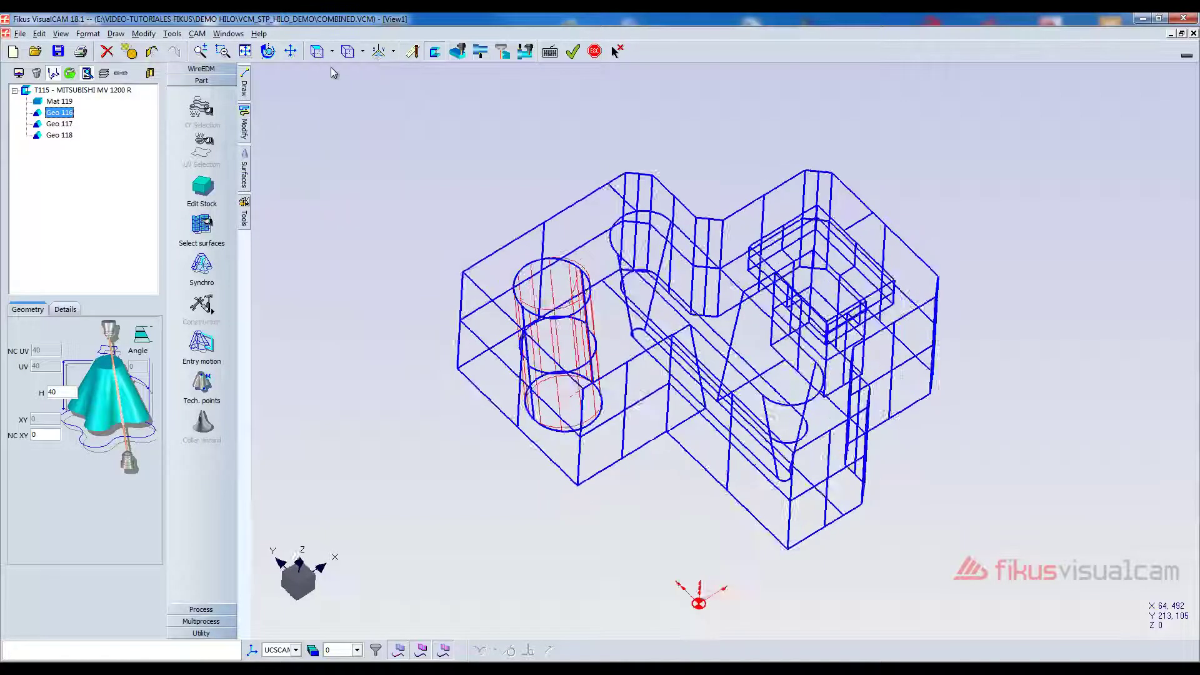
{"action": "left_click", "coordinate": [200, 358]}
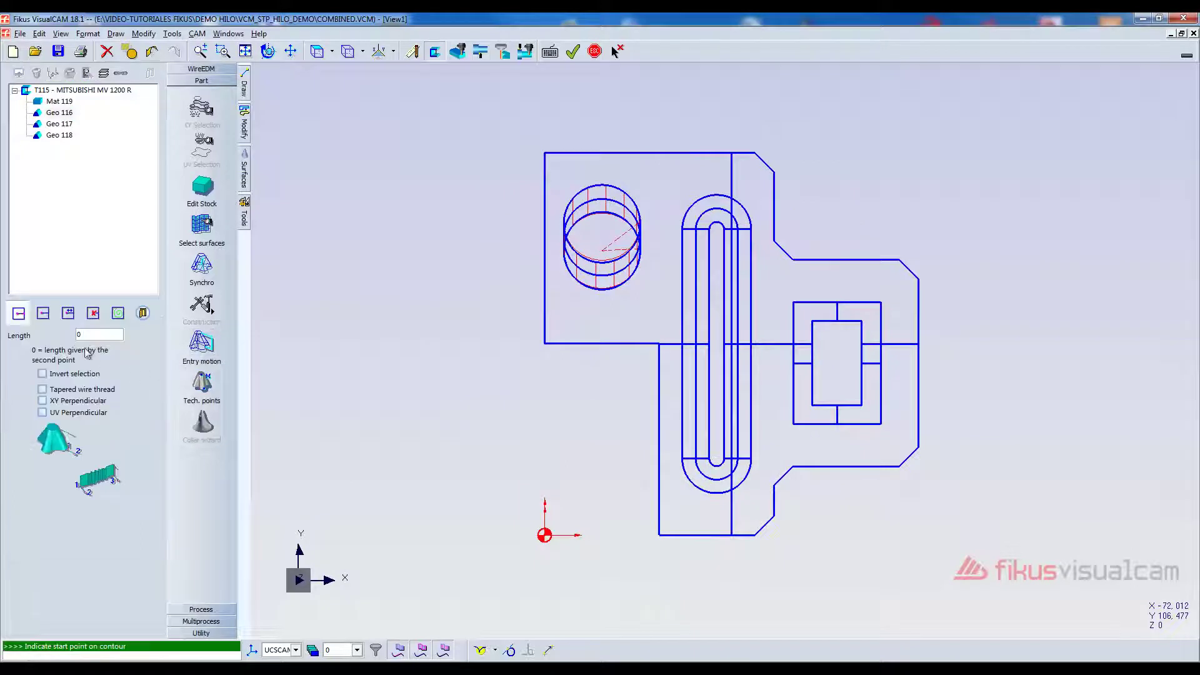
{"action": "left_click", "coordinate": [94, 314]}
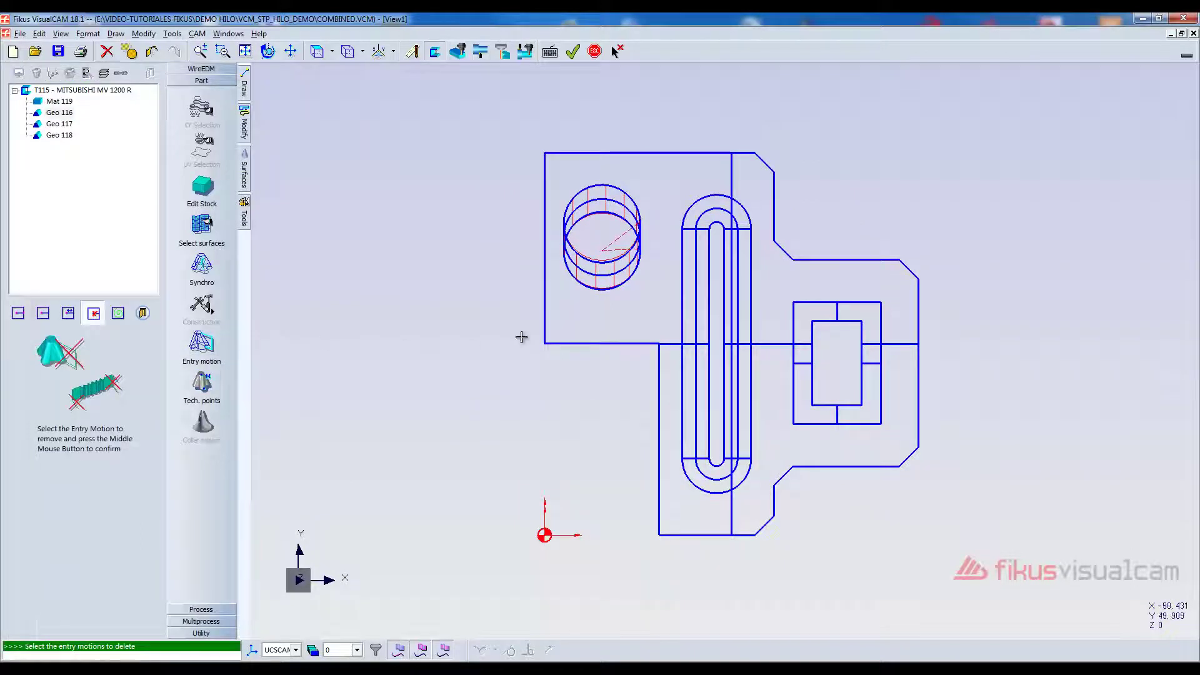
{"action": "left_click", "coordinate": [620, 243]}
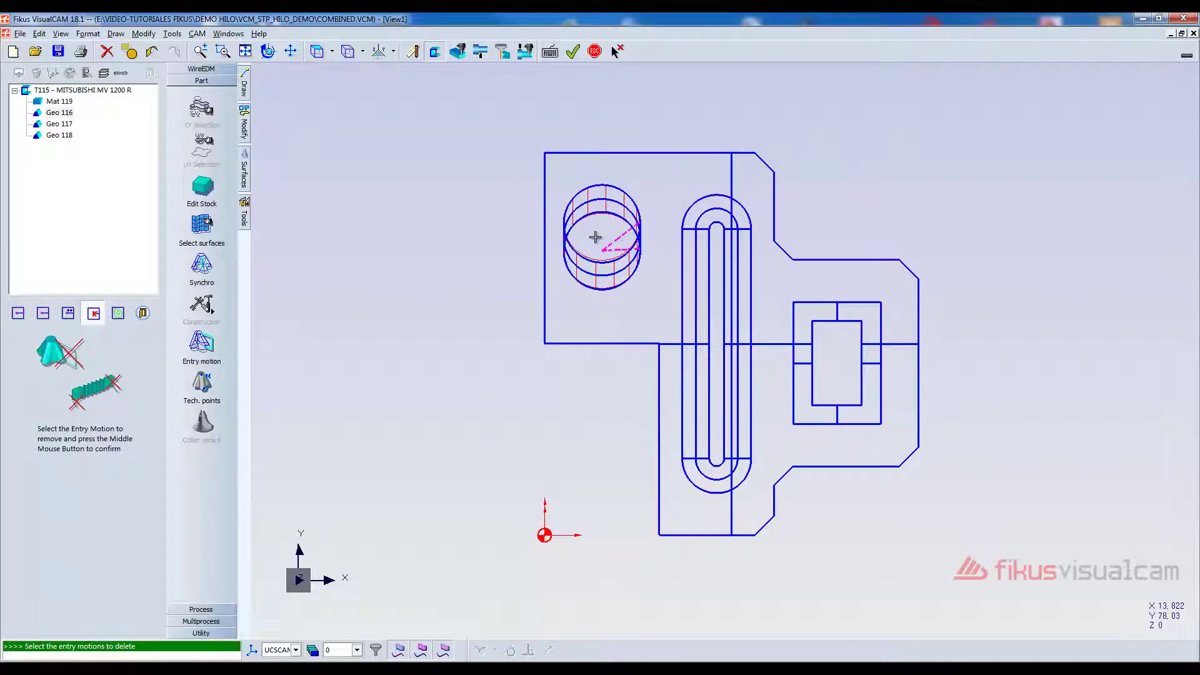
{"action": "left_click", "coordinate": [18, 314]}
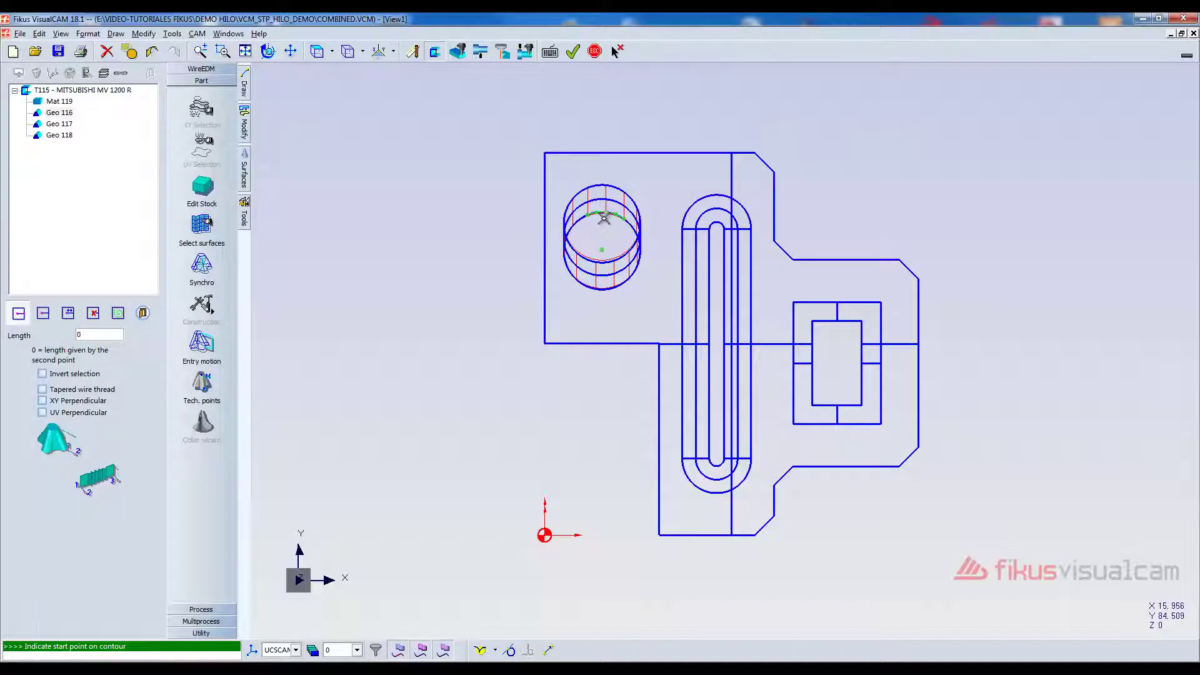
{"action": "left_click", "coordinate": [604, 216]}
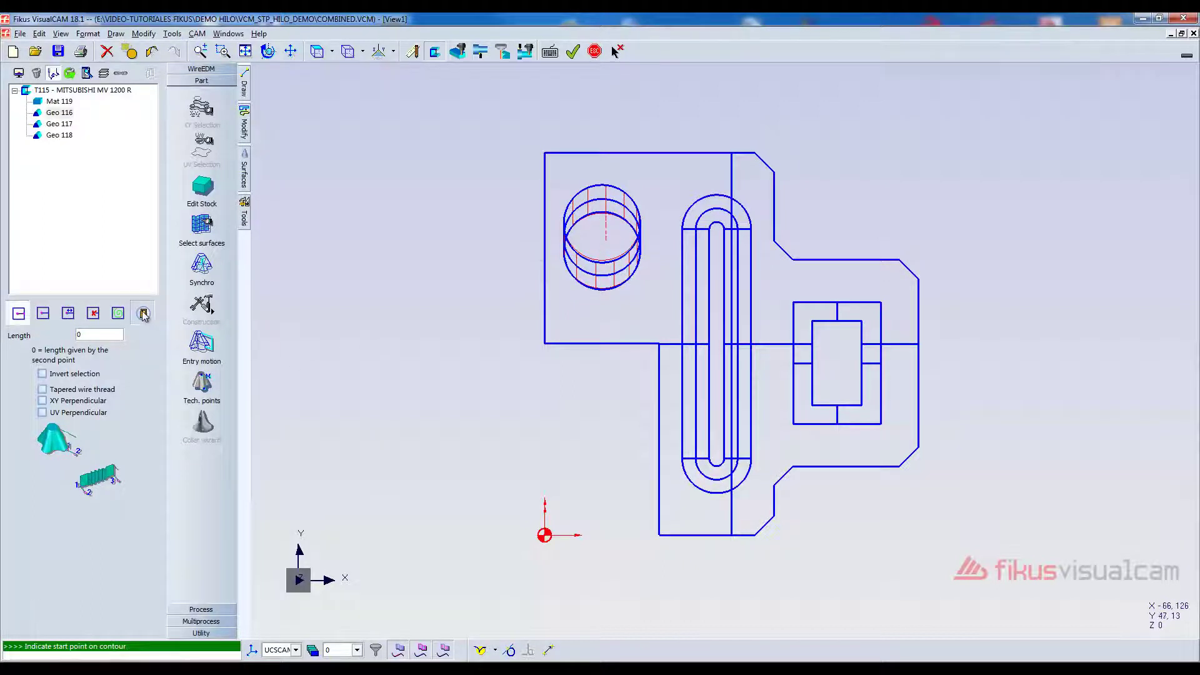
{"action": "left_click", "coordinate": [143, 314]}
{"action": "left_click", "coordinate": [332, 51]}
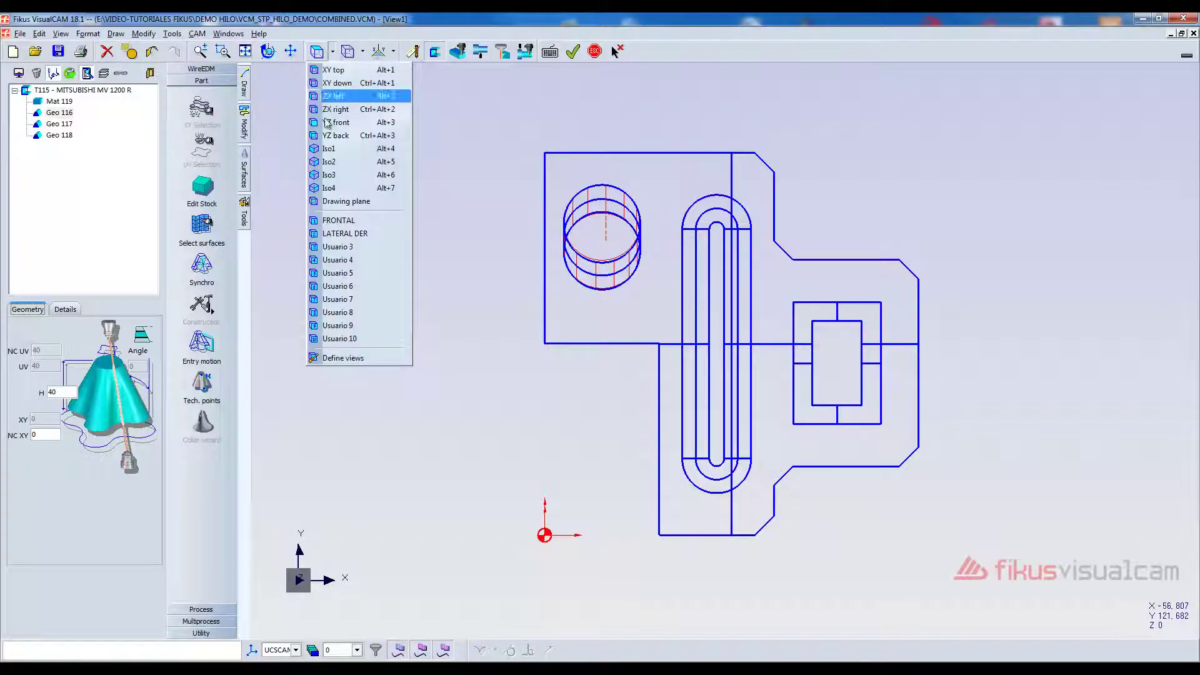
- Return to an isometric view and fit the whole part on screen
{"action": "left_click", "coordinate": [325, 175]}
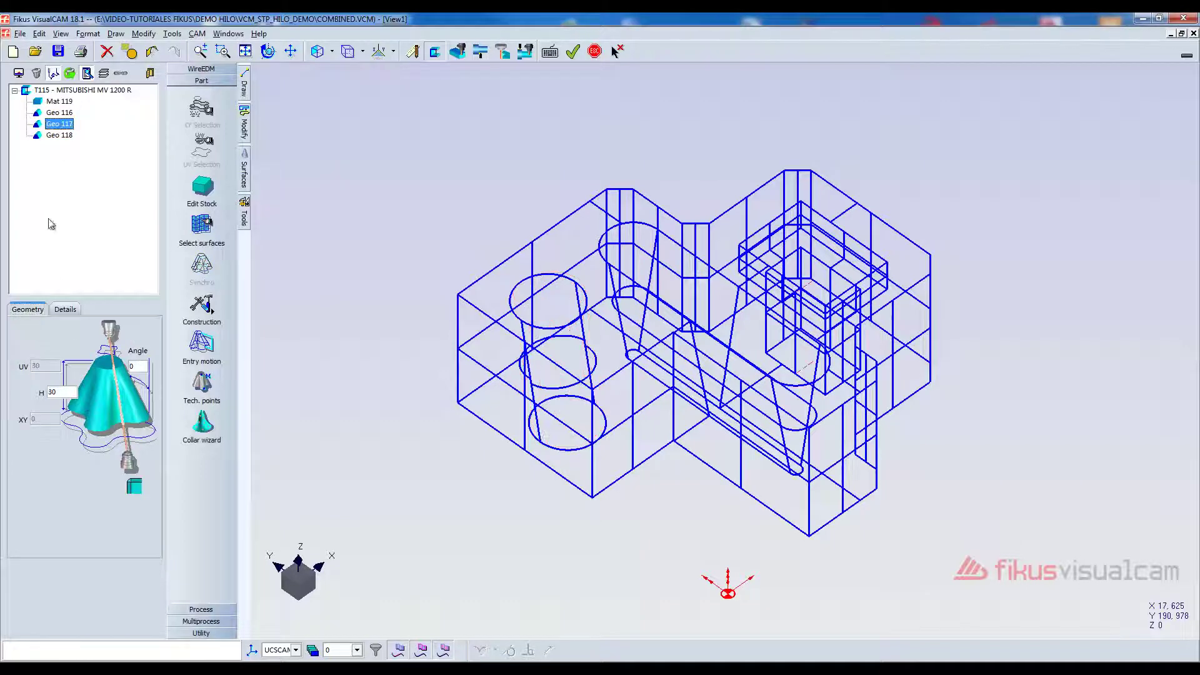
{"action": "left_click", "coordinate": [775, 217]}
{"action": "scroll", "coordinate": [584, 160], "scroll_direction": "up", "scroll_amount": 1}
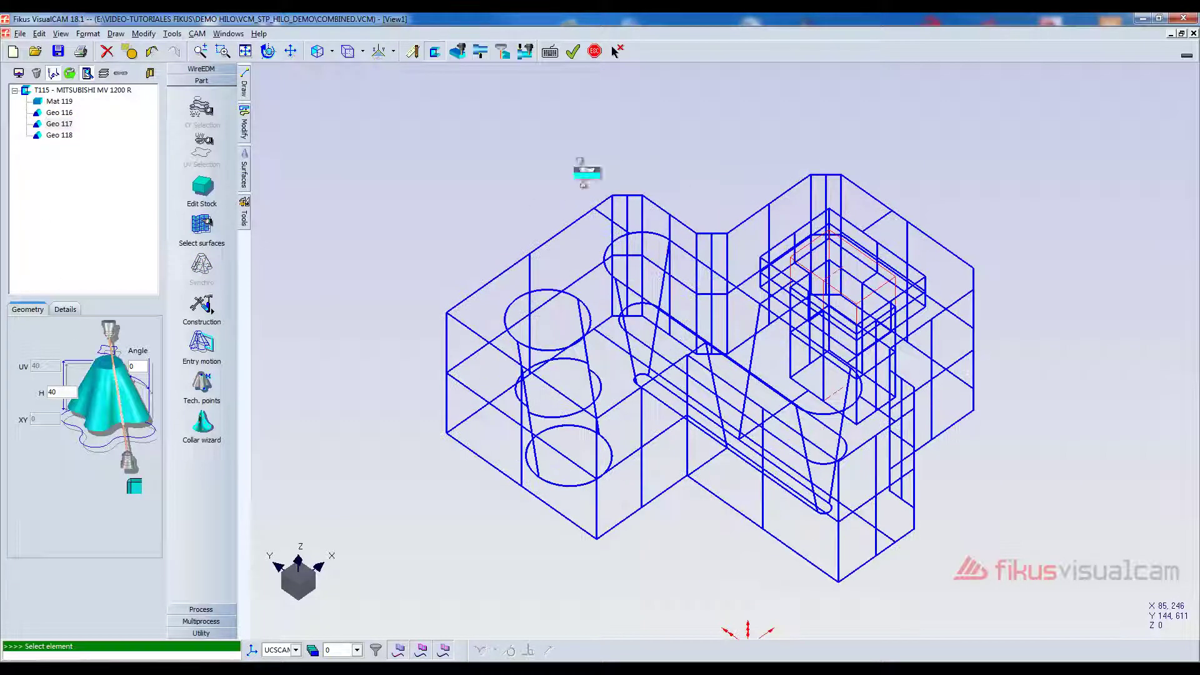
{"action": "left_click", "coordinate": [246, 52]}
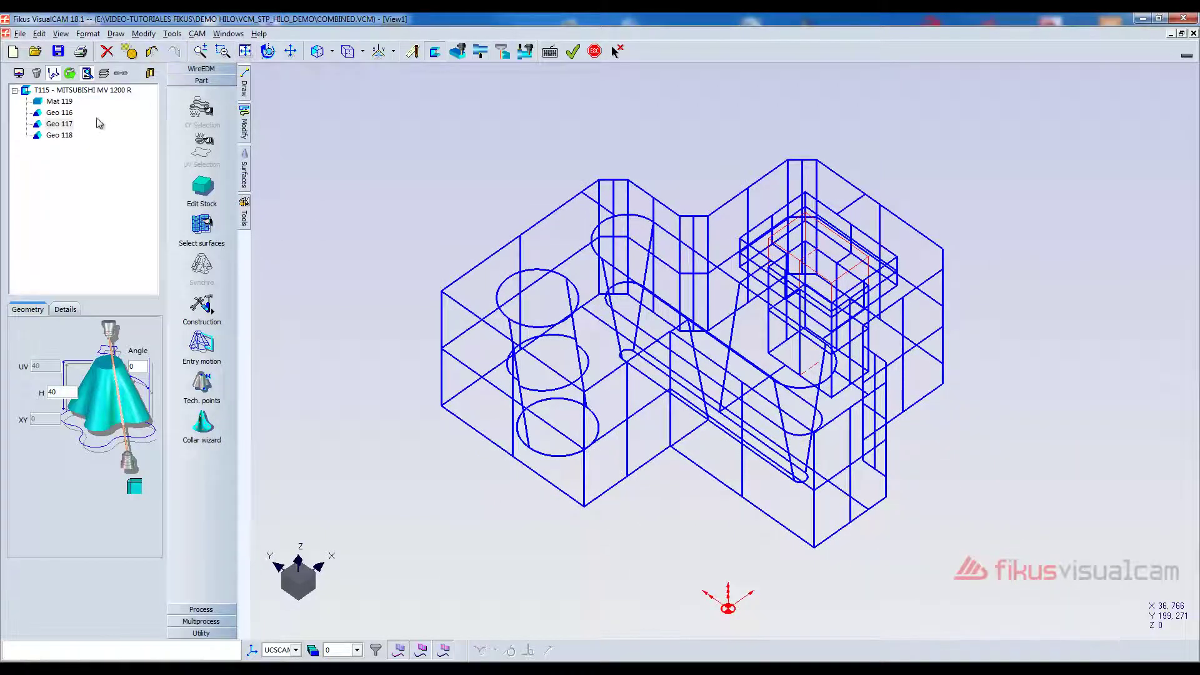
- Link Geo 116, 117 and 118 and open the MITSUBISHI MV 1200 R wizard for them
{"action": "left_click", "coordinate": [58, 113]}
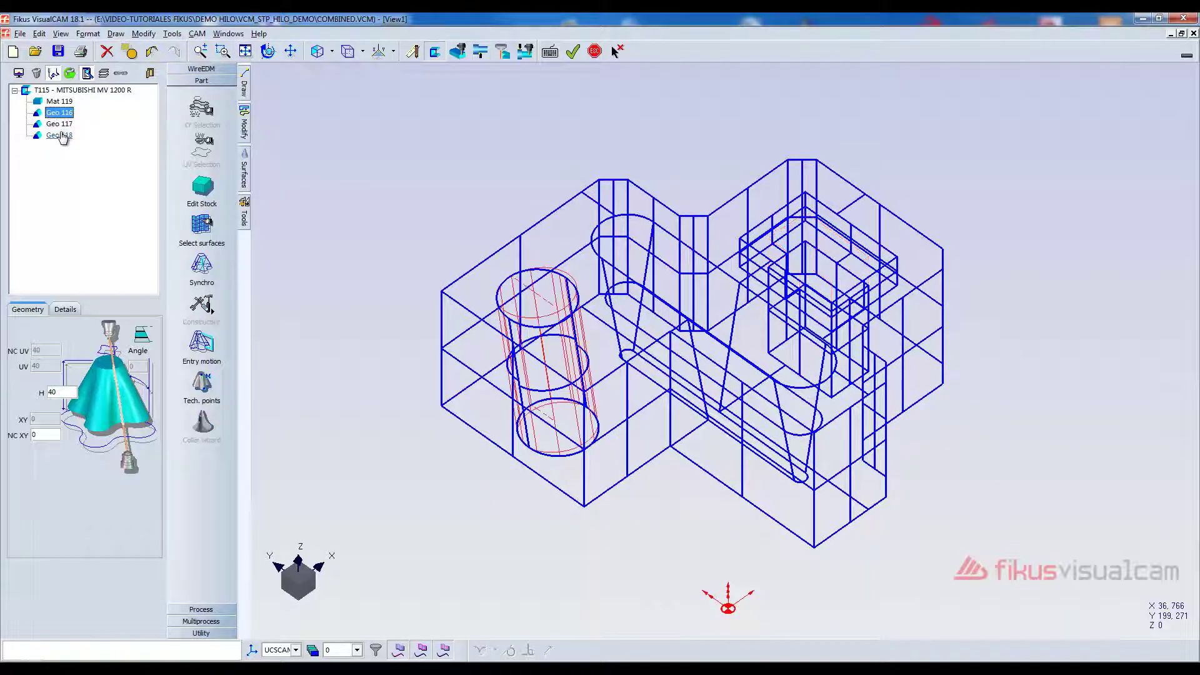
{"action": "left_click", "coordinate": [59, 135], "text": "shift"}
{"action": "left_click", "coordinate": [120, 74]}
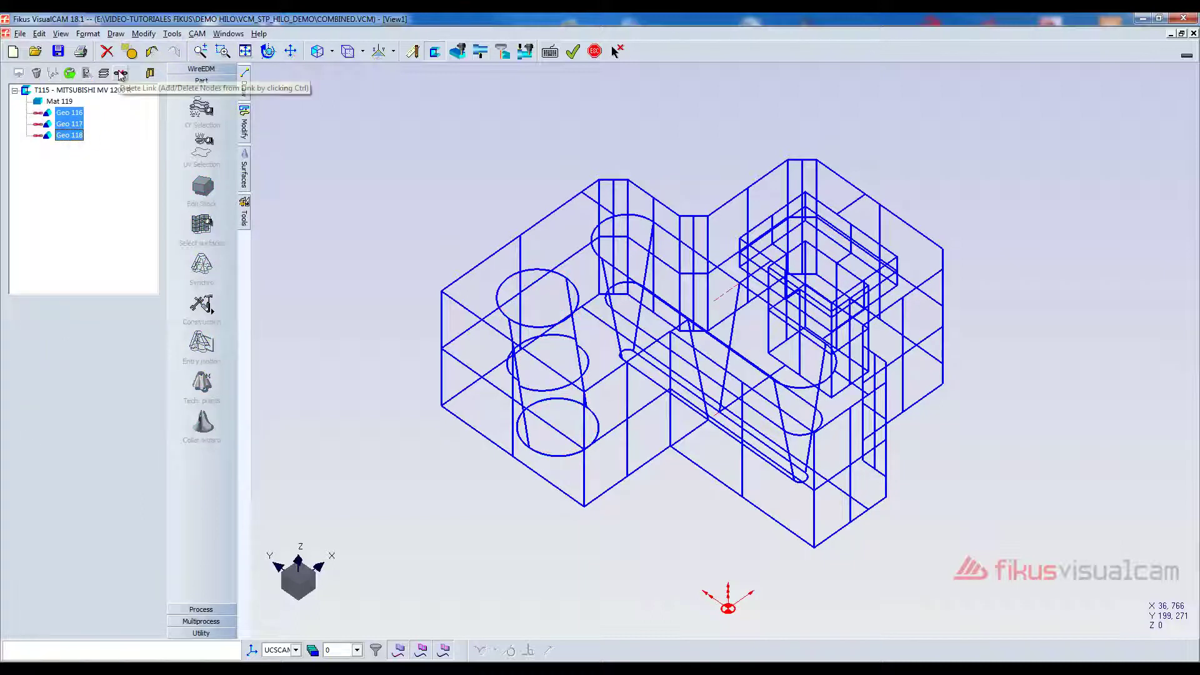
{"action": "left_click", "coordinate": [202, 609]}
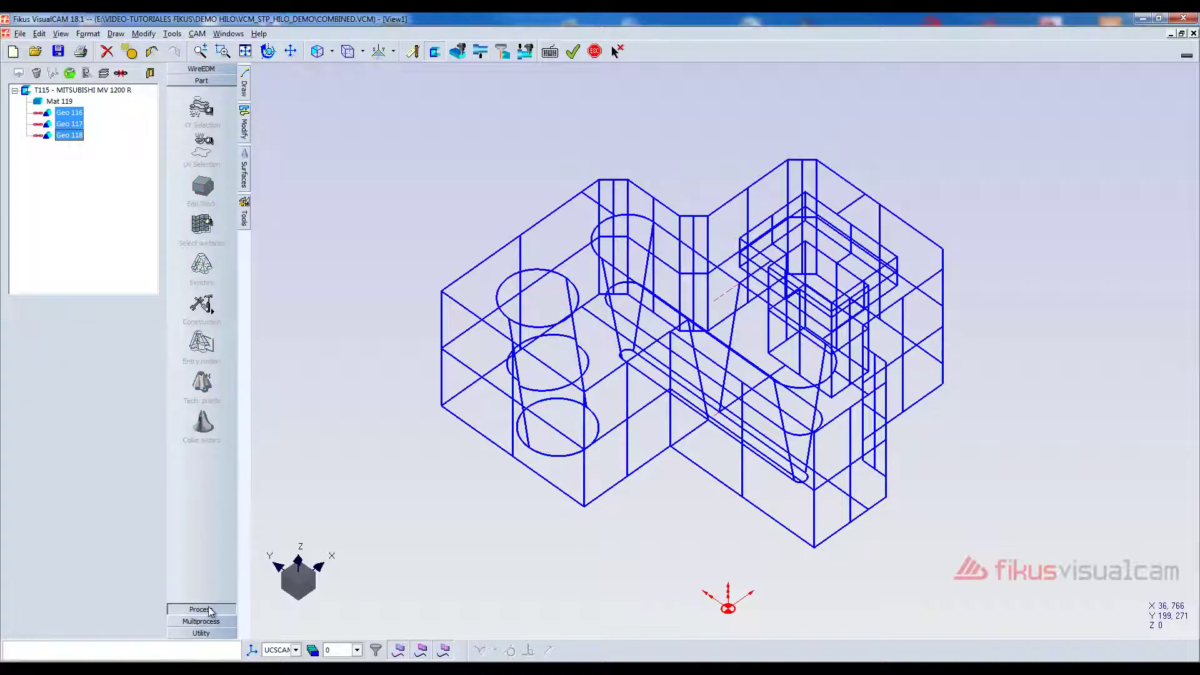
{"action": "left_click", "coordinate": [200, 119]}
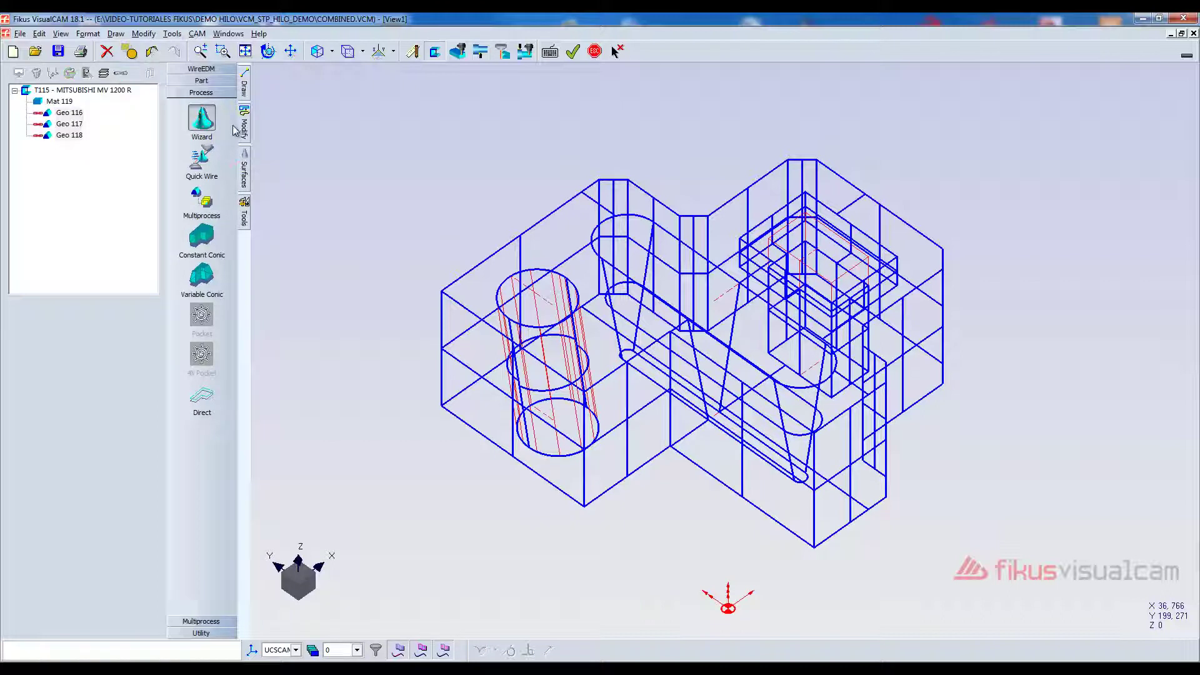
- Finish the Geo 116–118 wizard with Remnant 3 and the default two complete skimmings
{"action": "left_click", "coordinate": [604, 430]}
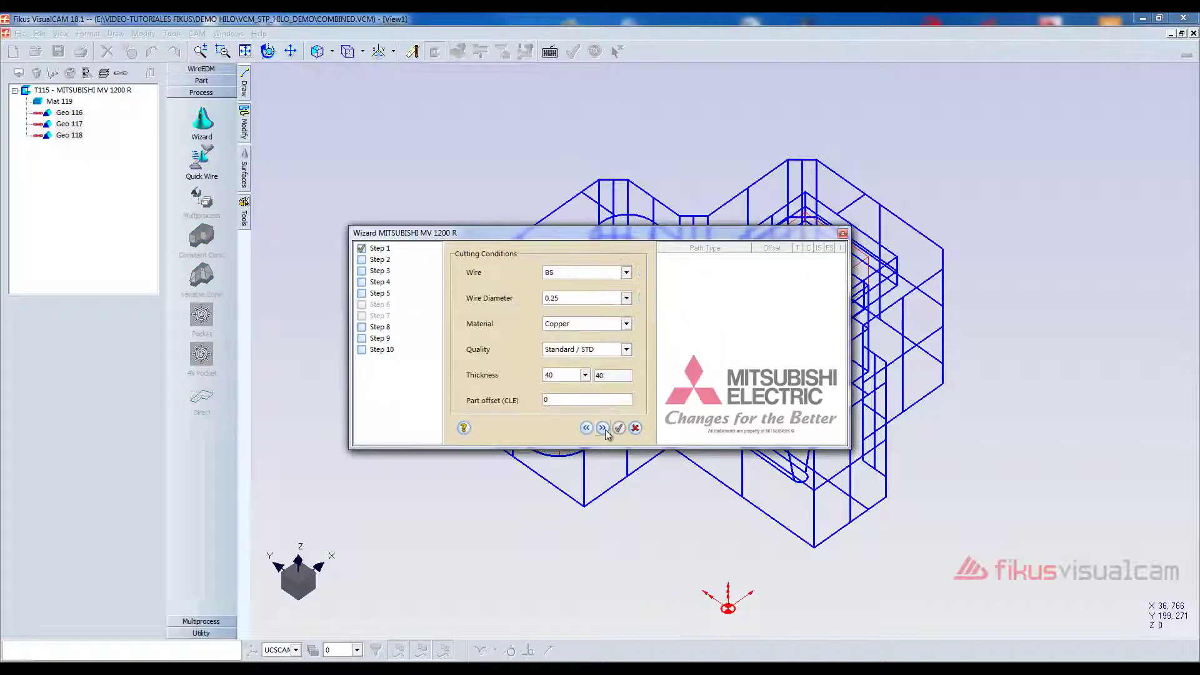
{"action": "left_click", "coordinate": [604, 430]}
{"action": "left_click", "coordinate": [604, 428]}
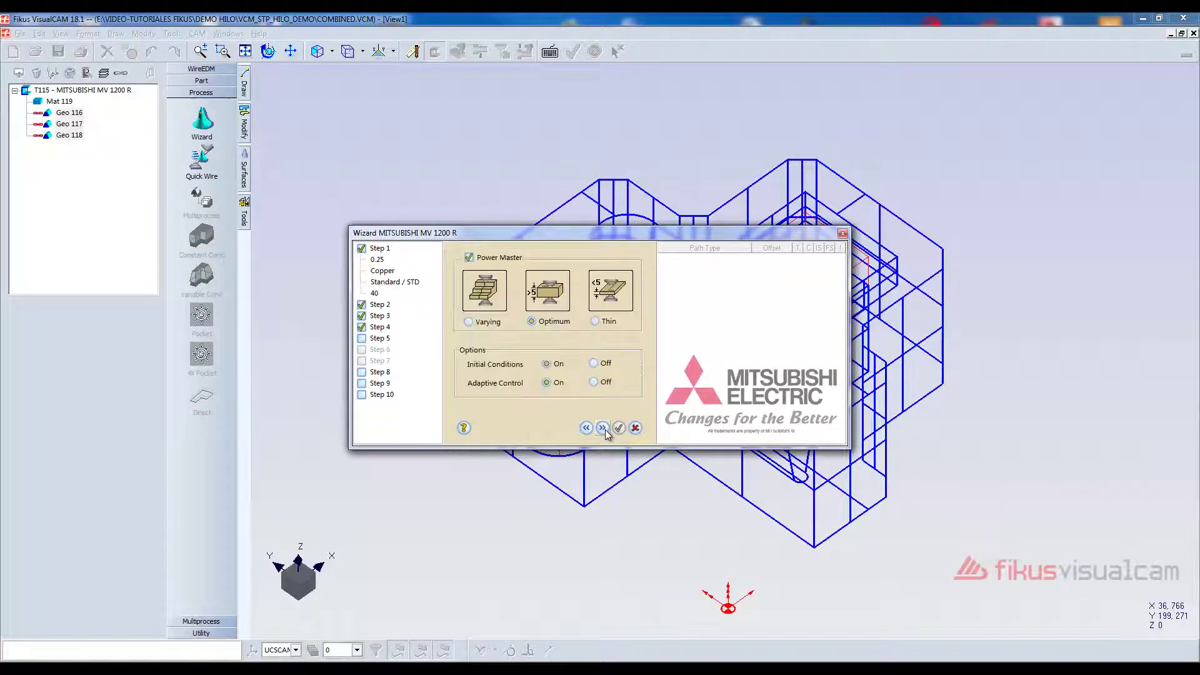
{"action": "left_click", "coordinate": [603, 429]}
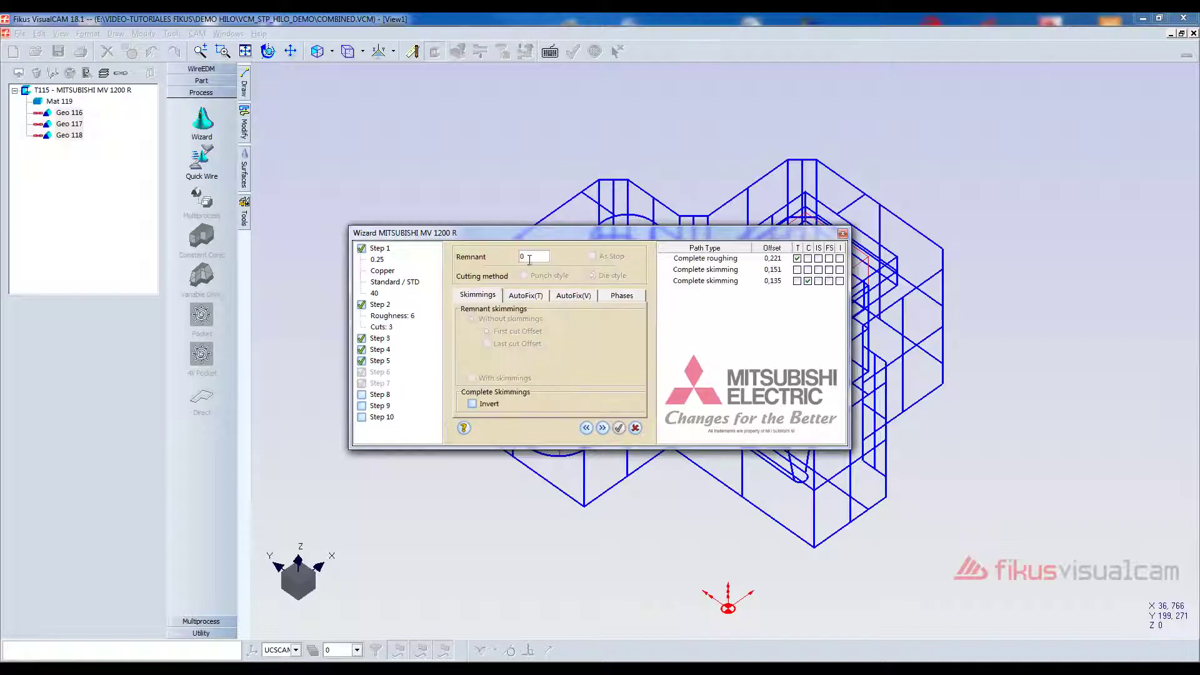
{"action": "left_click", "coordinate": [603, 429]}
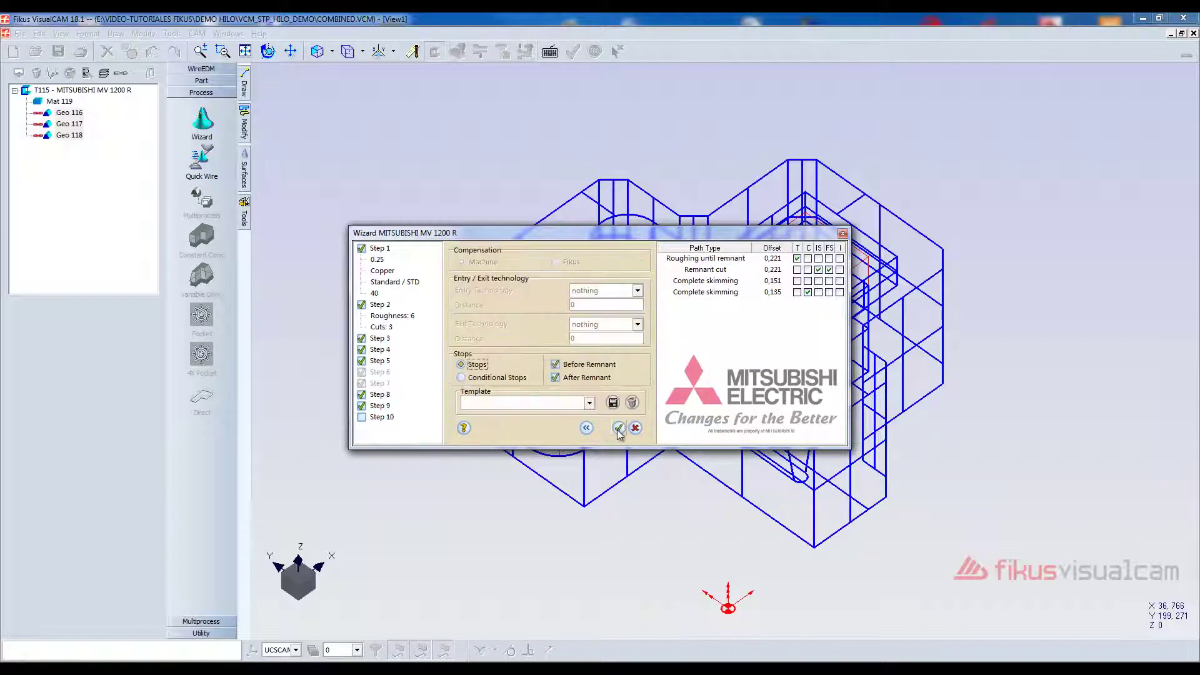
{"action": "left_click", "coordinate": [618, 428]}
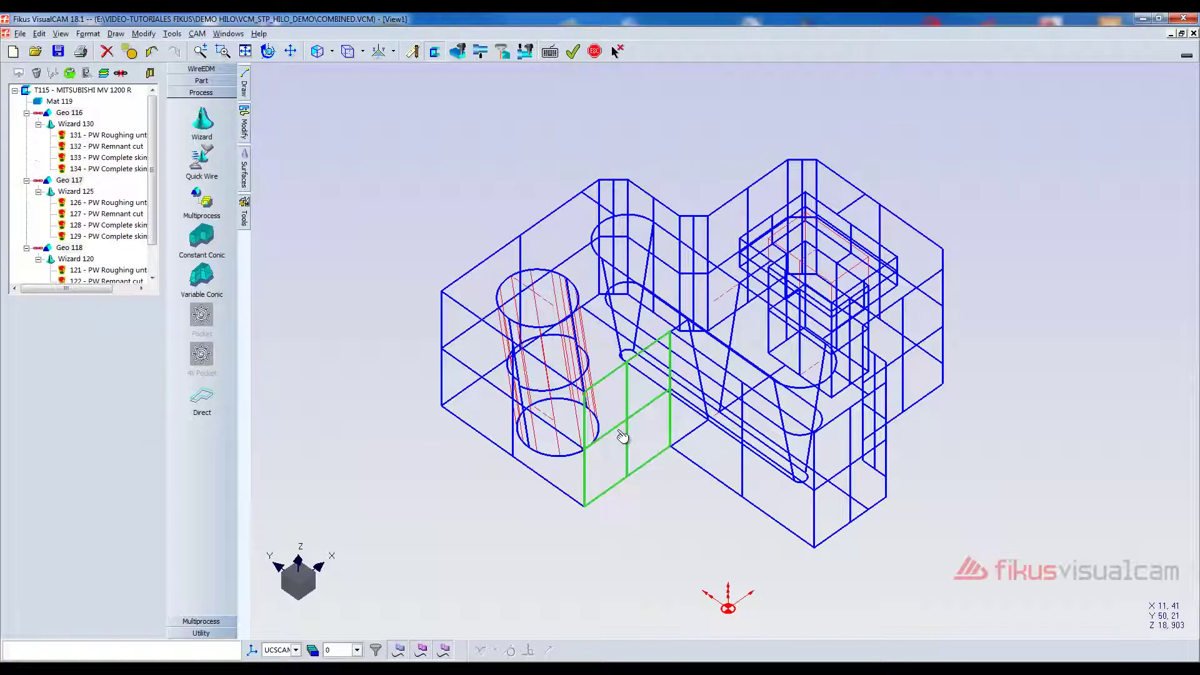
- Calculate all T115 operations and play the stock simulation cutting the hole, slot and pocket
{"action": "right_click", "coordinate": [74, 94]}
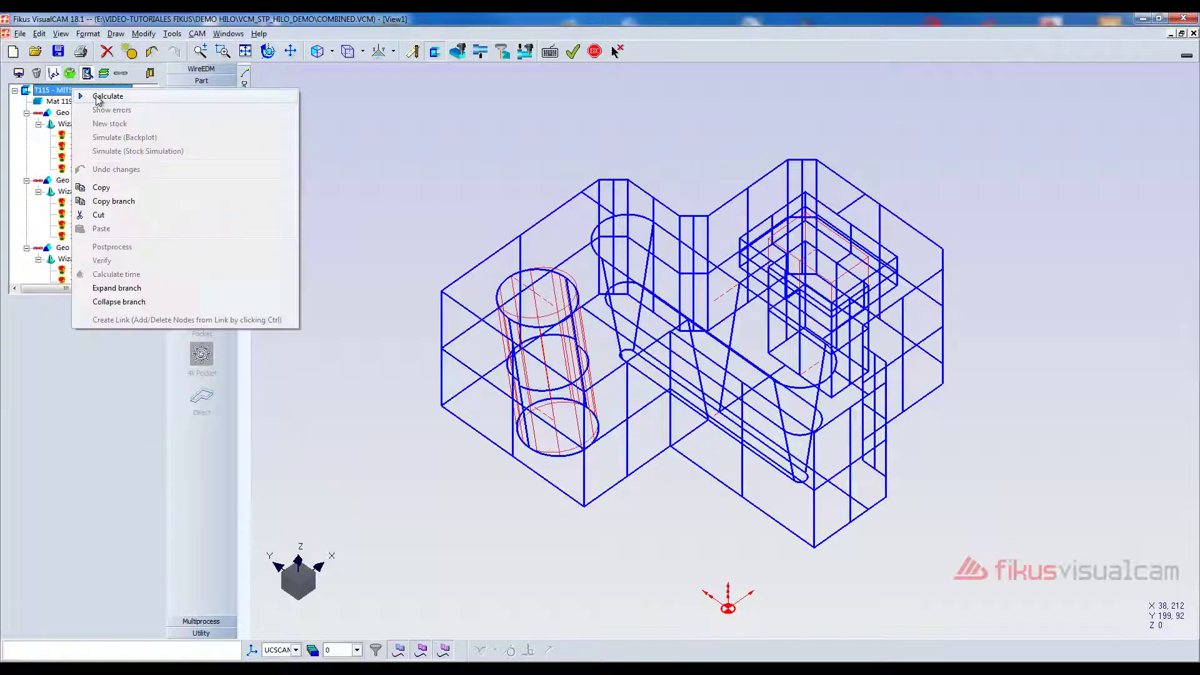
{"action": "left_click", "coordinate": [98, 100]}
{"action": "right_click", "coordinate": [98, 97]}
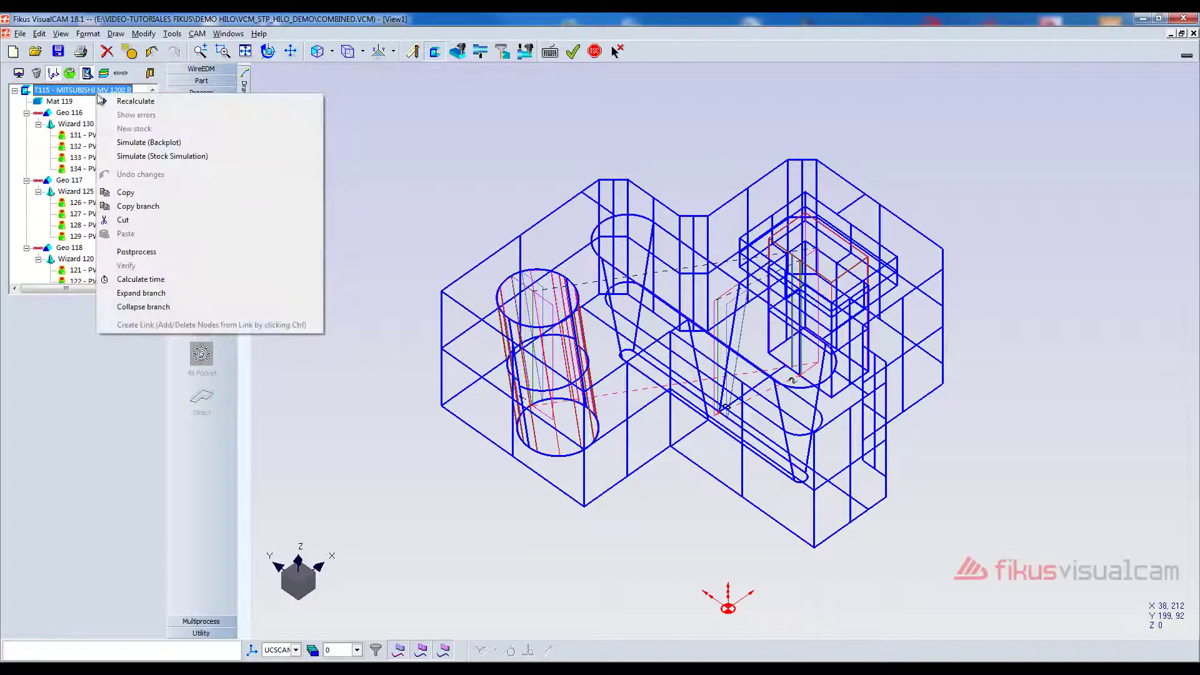
{"action": "left_click", "coordinate": [140, 157]}
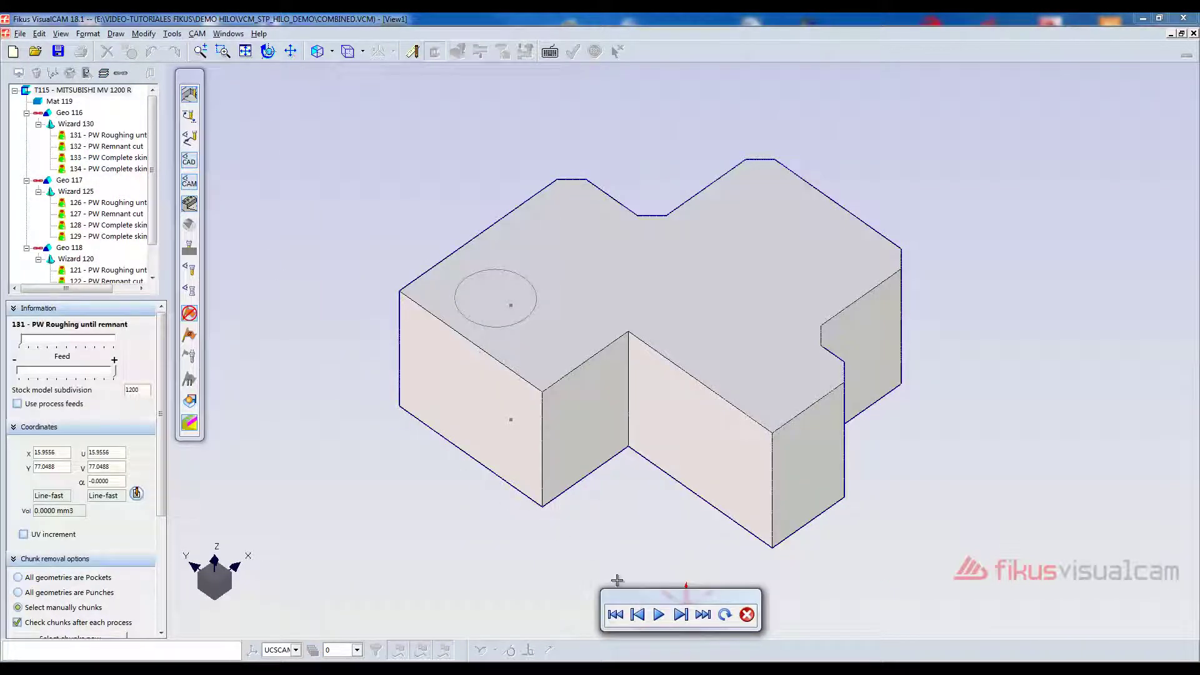
{"action": "left_click", "coordinate": [658, 614]}
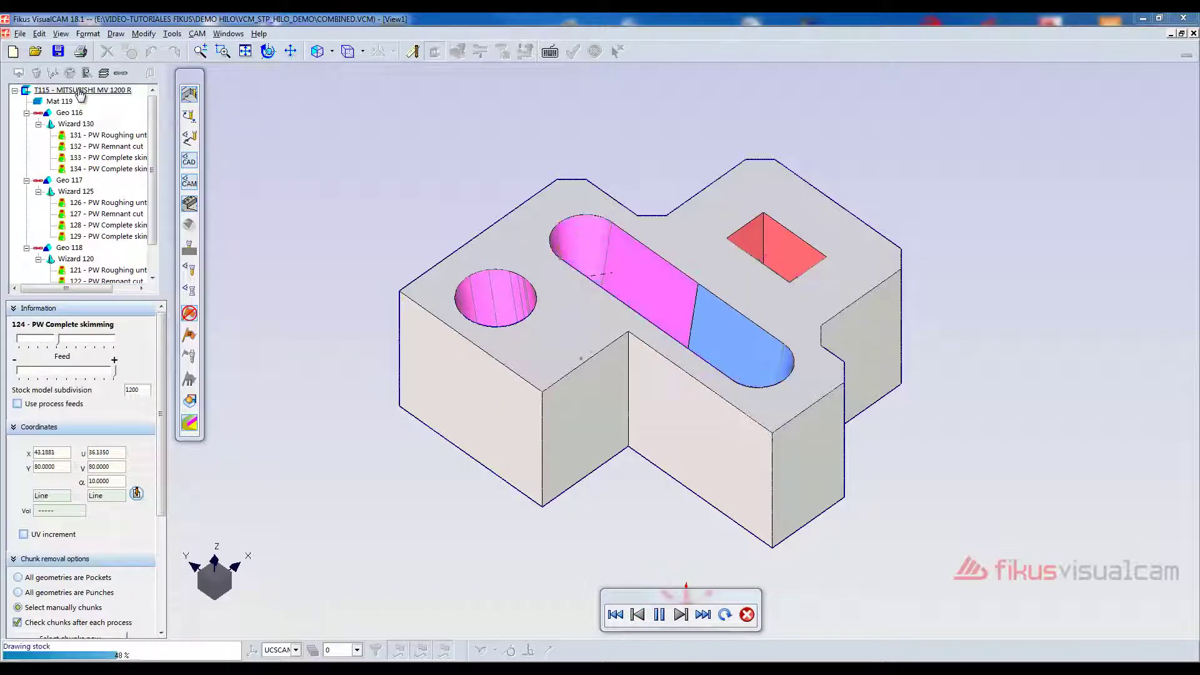
{"action": "left_click", "coordinate": [747, 615]}
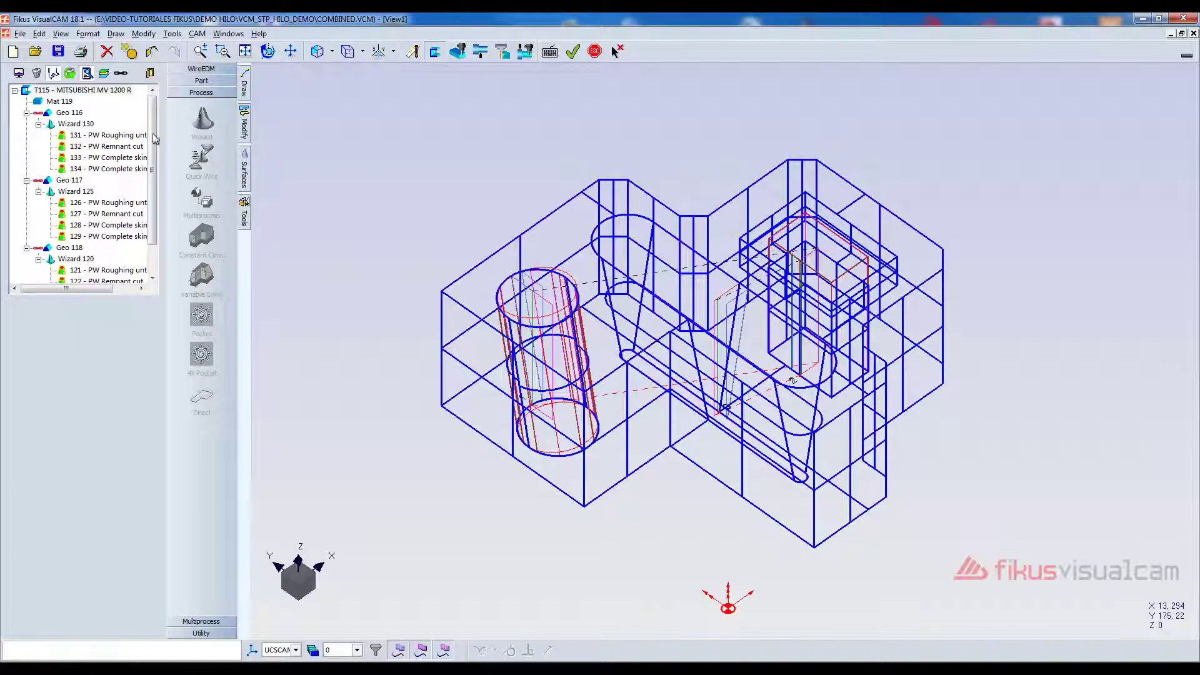
- Group the operations into machining phases, optimize wire threading and cut order, and recalculate
{"action": "left_click", "coordinate": [100, 71]}
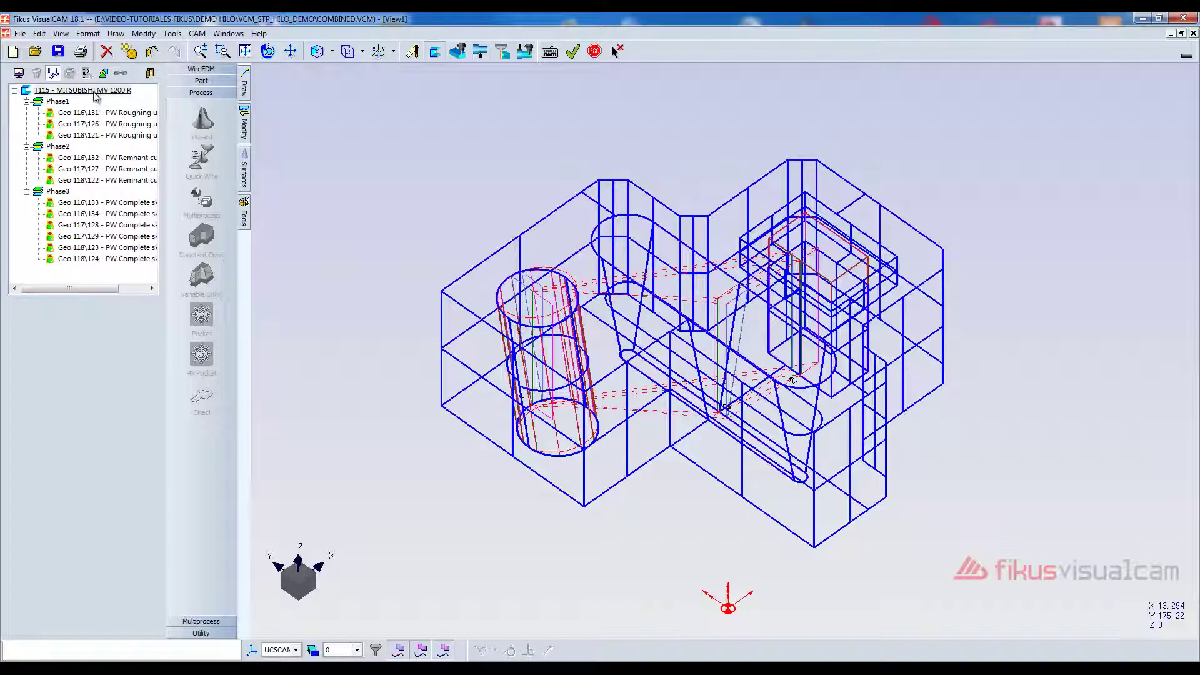
{"action": "right_click", "coordinate": [96, 94]}
{"action": "left_click", "coordinate": [141, 223]}
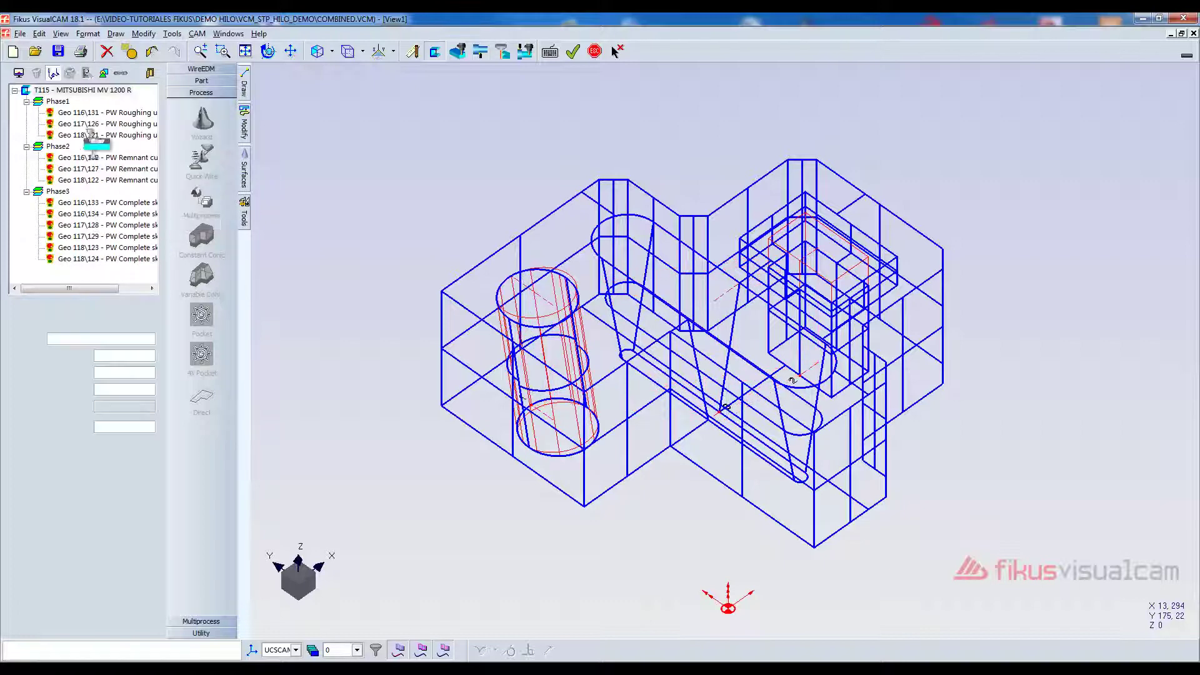
{"action": "right_click", "coordinate": [71, 94]}
{"action": "left_click", "coordinate": [103, 99]}
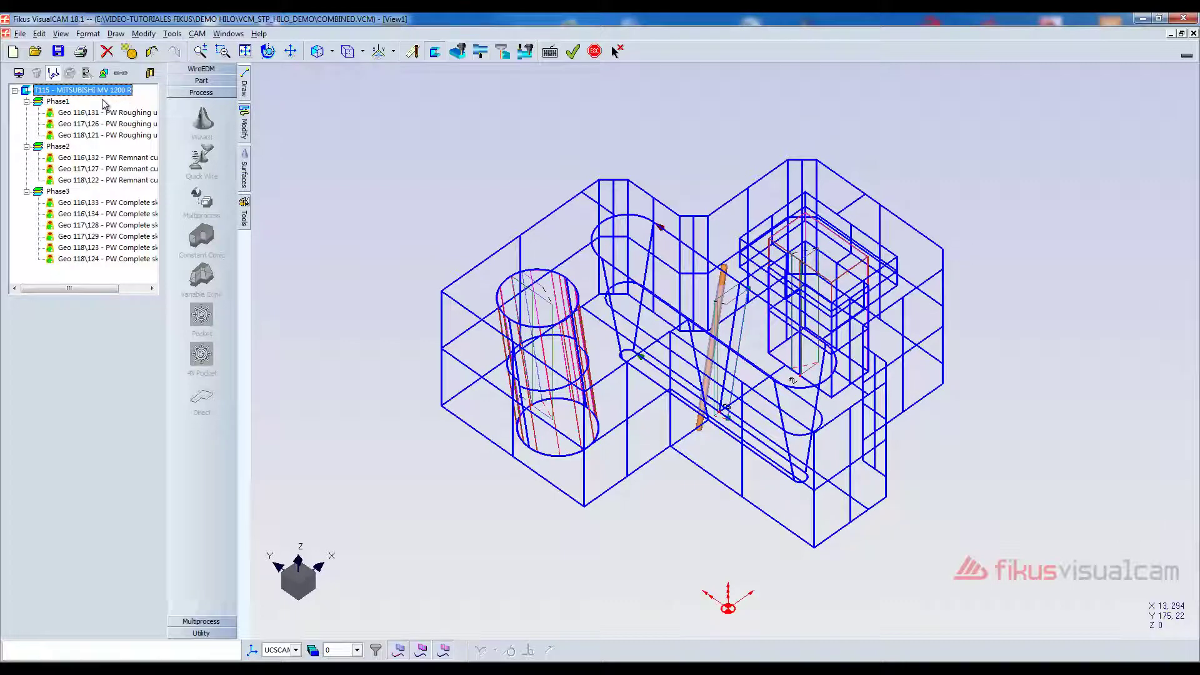
- Run the stock simulation of the phased toolpaths and check the machined stock from above
{"action": "right_click", "coordinate": [104, 96]}
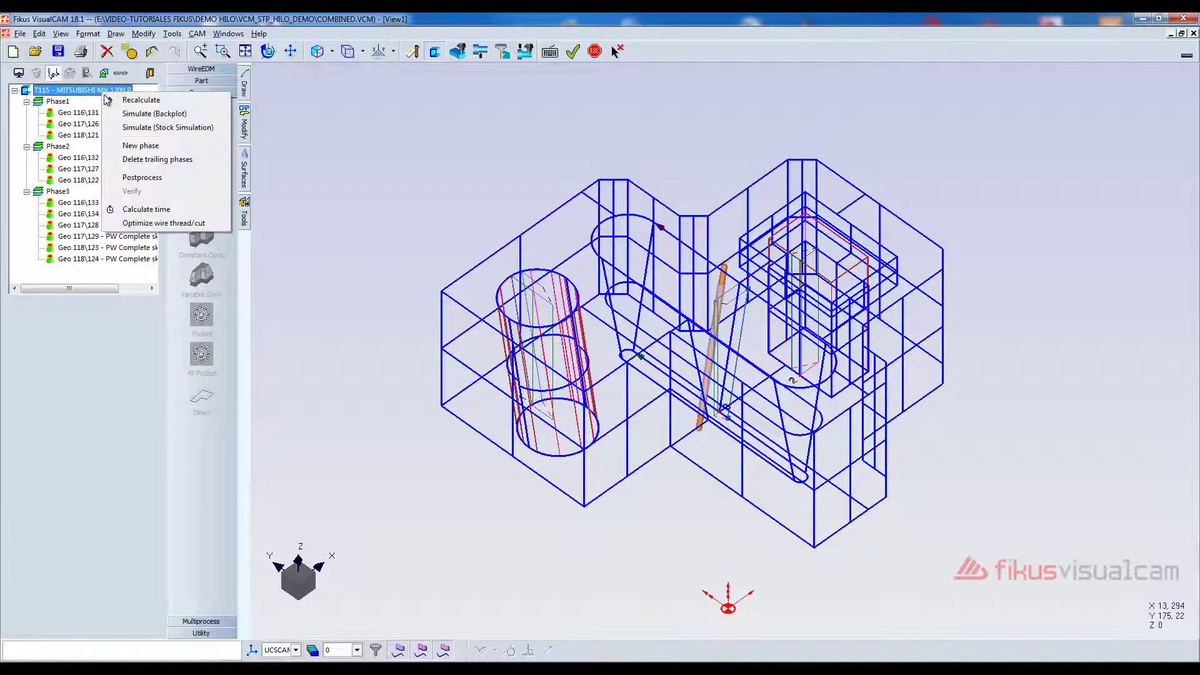
{"action": "left_click", "coordinate": [136, 128]}
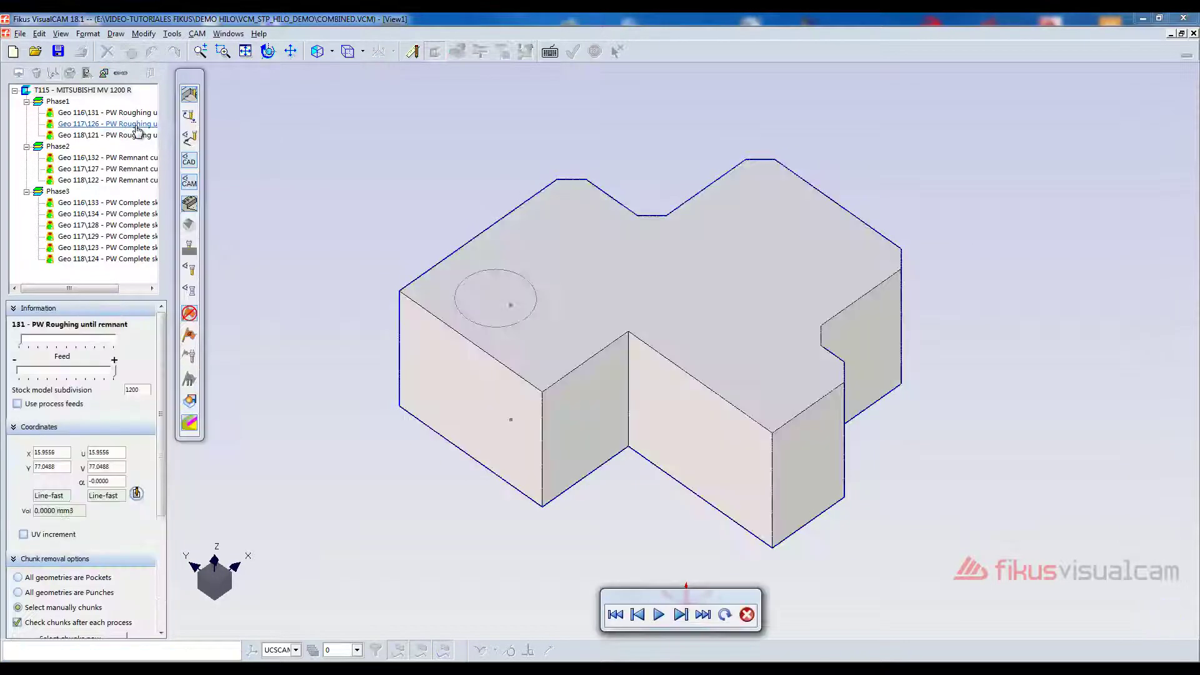
{"action": "left_click", "coordinate": [683, 622]}
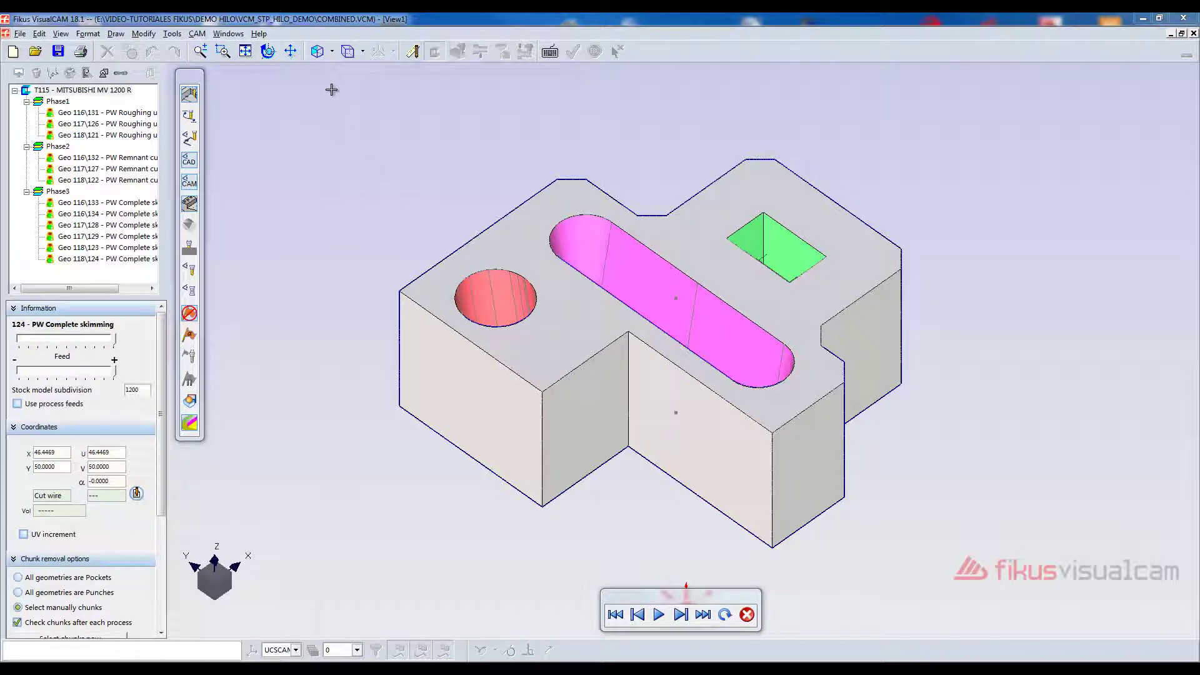
{"action": "left_click", "coordinate": [332, 54]}
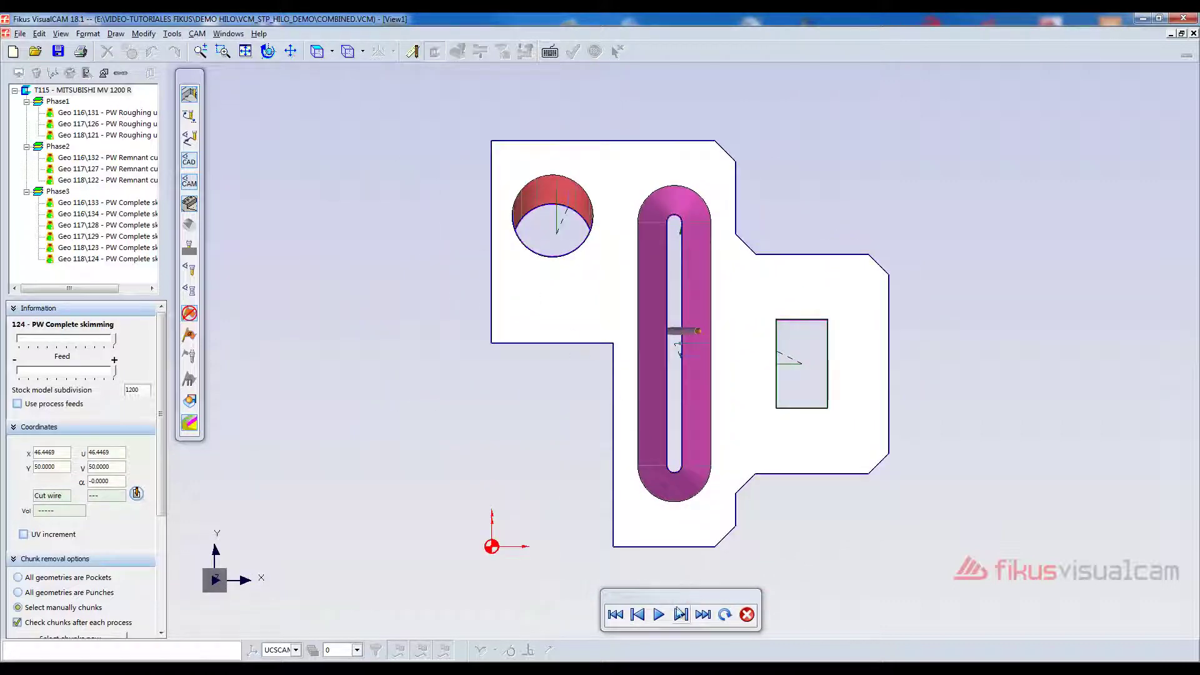
{"action": "left_click", "coordinate": [747, 615]}
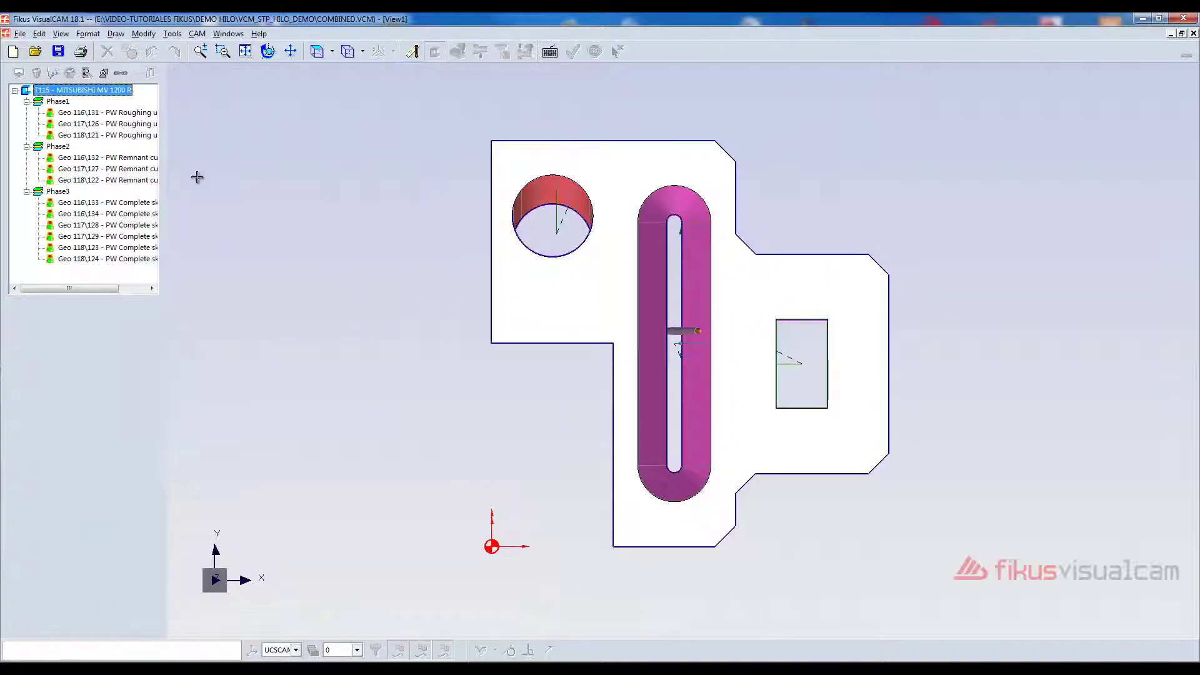
{"action": "right_click", "coordinate": [77, 93]}
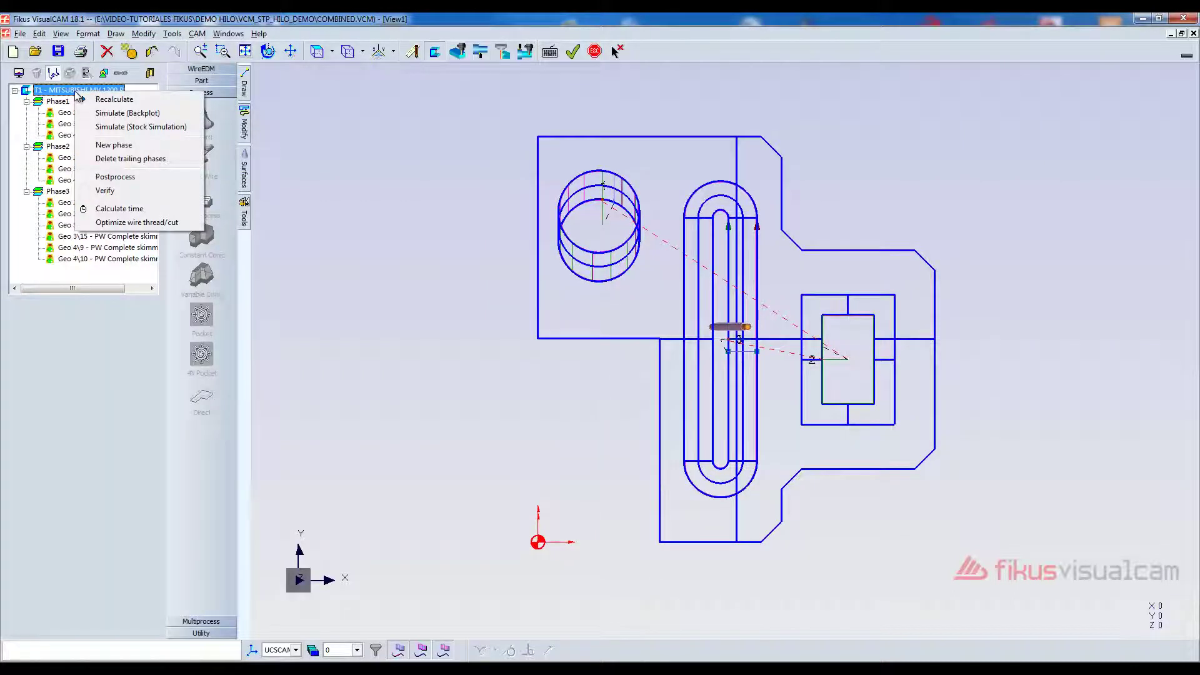
- Postprocess with MITSUBISHI 64 into the 1494-line program T1F1.NC and close the CNC editor
{"action": "left_click", "coordinate": [125, 178]}
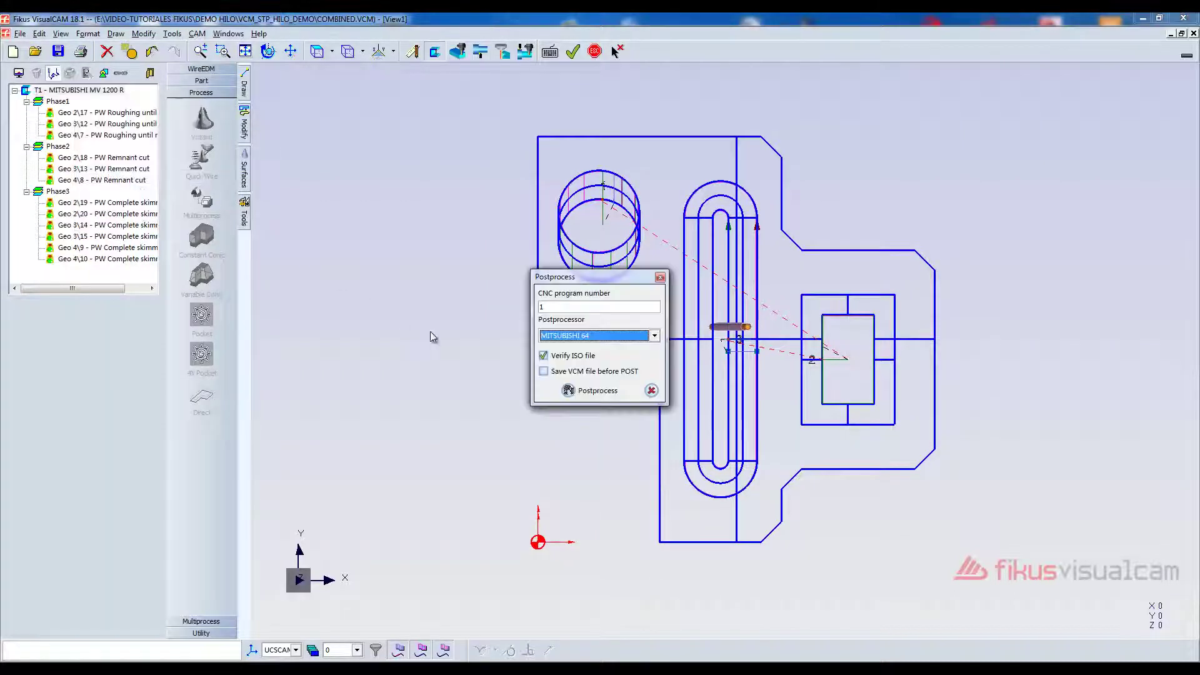
{"action": "left_click", "coordinate": [597, 392]}
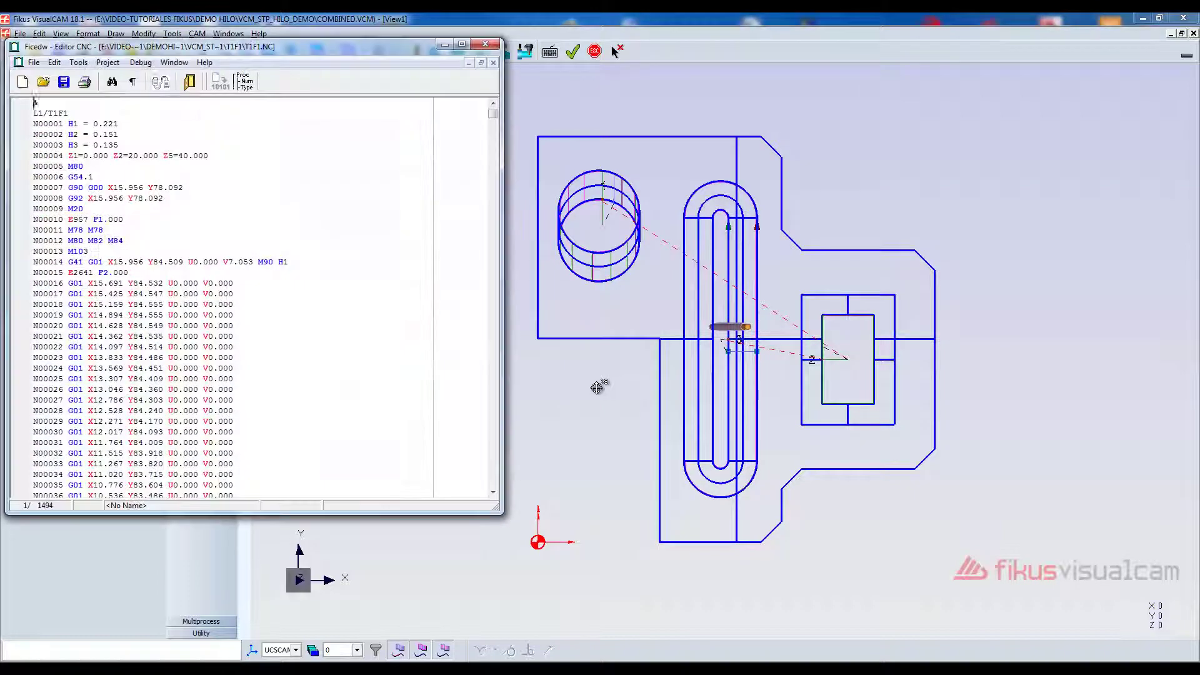
{"action": "mouse_move", "coordinate": [493, 114]}
{"action": "left_mouse_down"}
{"action": "mouse_move", "coordinate": [506, 426]}
{"action": "mouse_move", "coordinate": [508, 87]}
{"action": "left_mouse_up"}
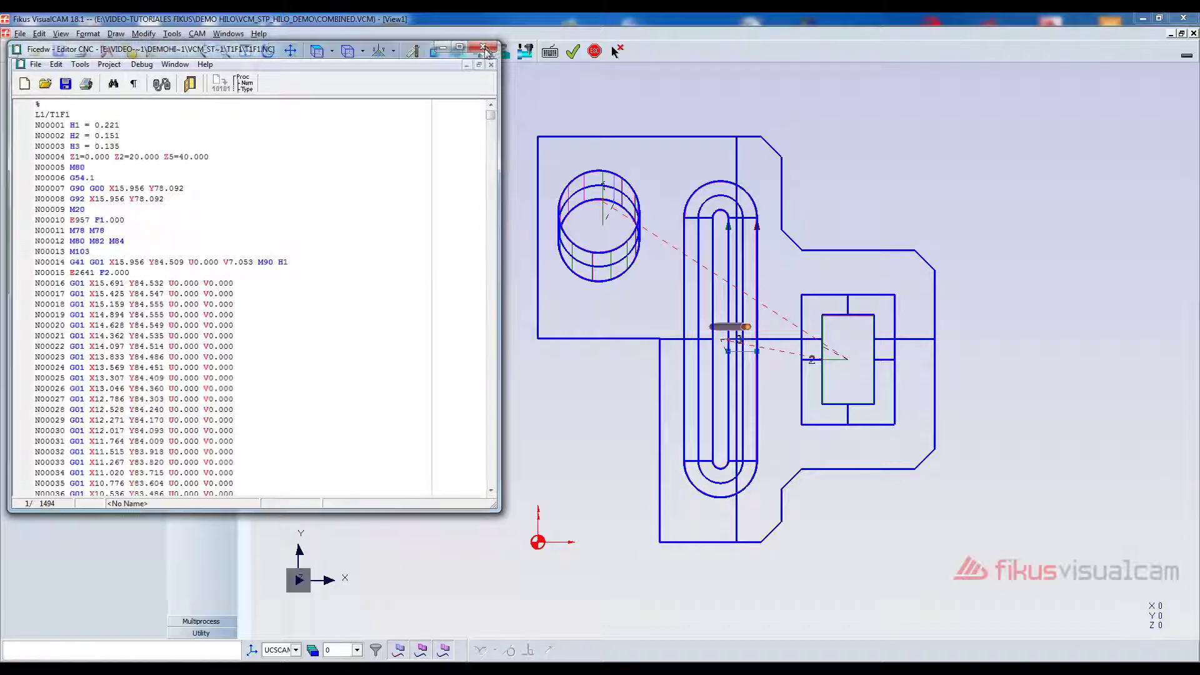
{"action": "left_click", "coordinate": [485, 44]}
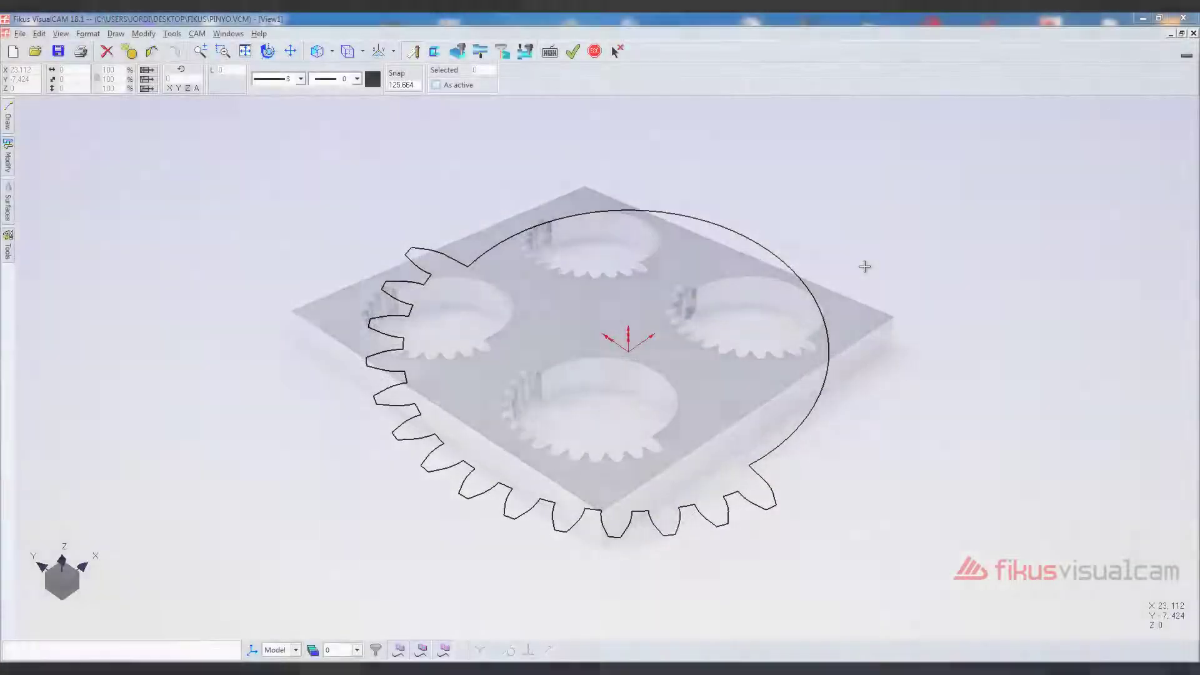
- Create Wire EDM toolpath T146 for the Mitsubishi MV 1200 R and begin XY gear selection
{"action": "left_click", "coordinate": [433, 53]}
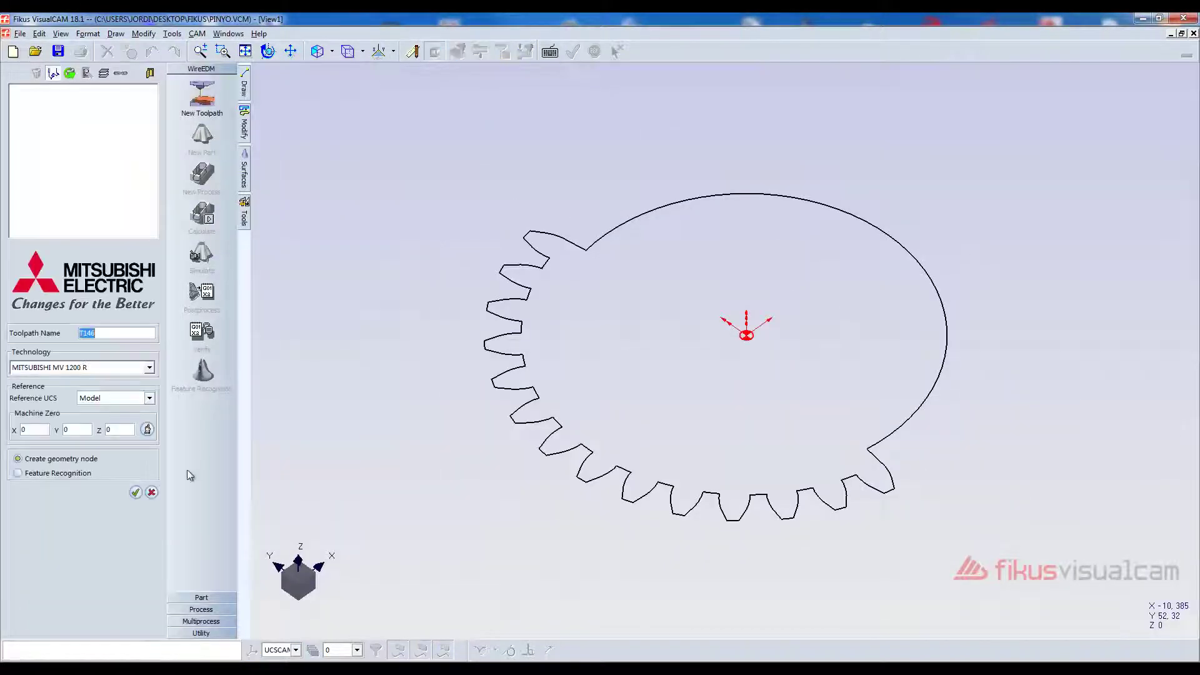
{"action": "left_click", "coordinate": [135, 493]}
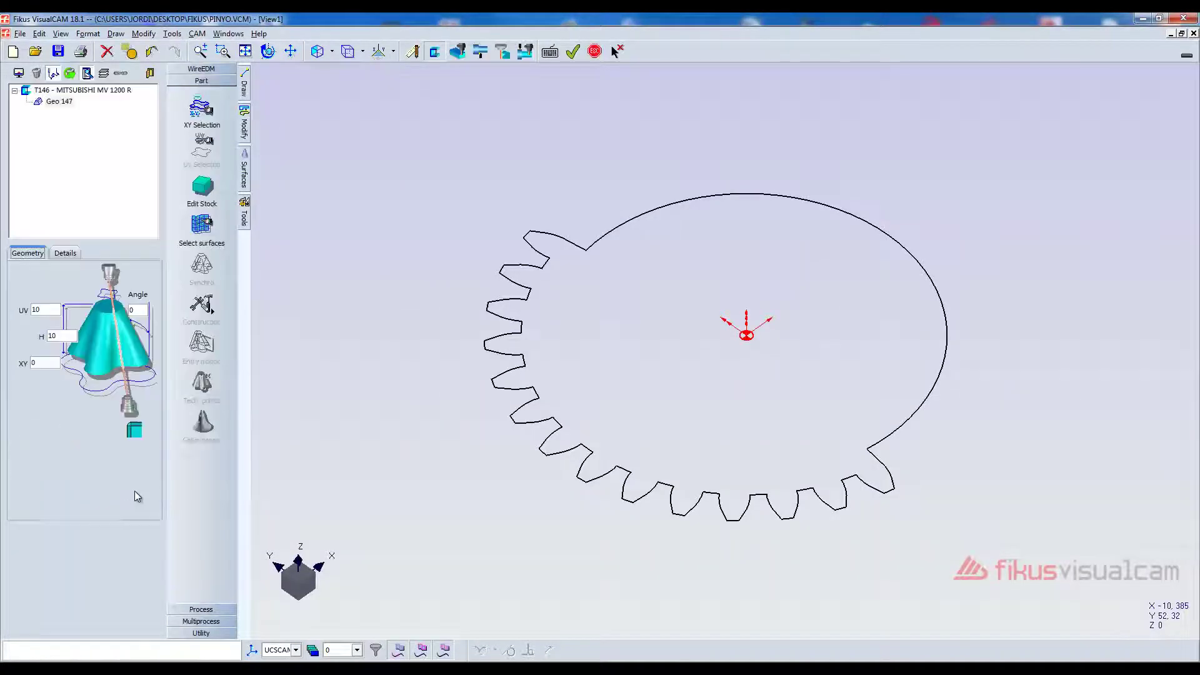
{"action": "left_click", "coordinate": [201, 108]}
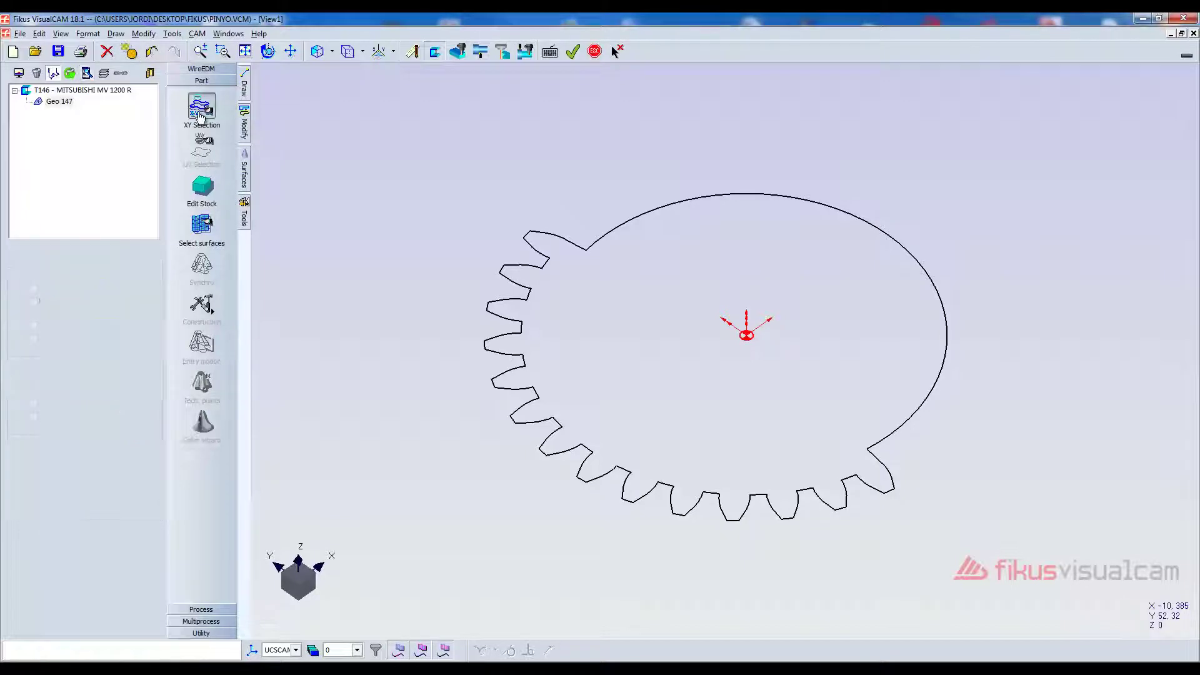
- With Auto Entry Motion and Collar wizard on, select the gear and create its collar geometry
{"action": "left_click", "coordinate": [22, 381]}
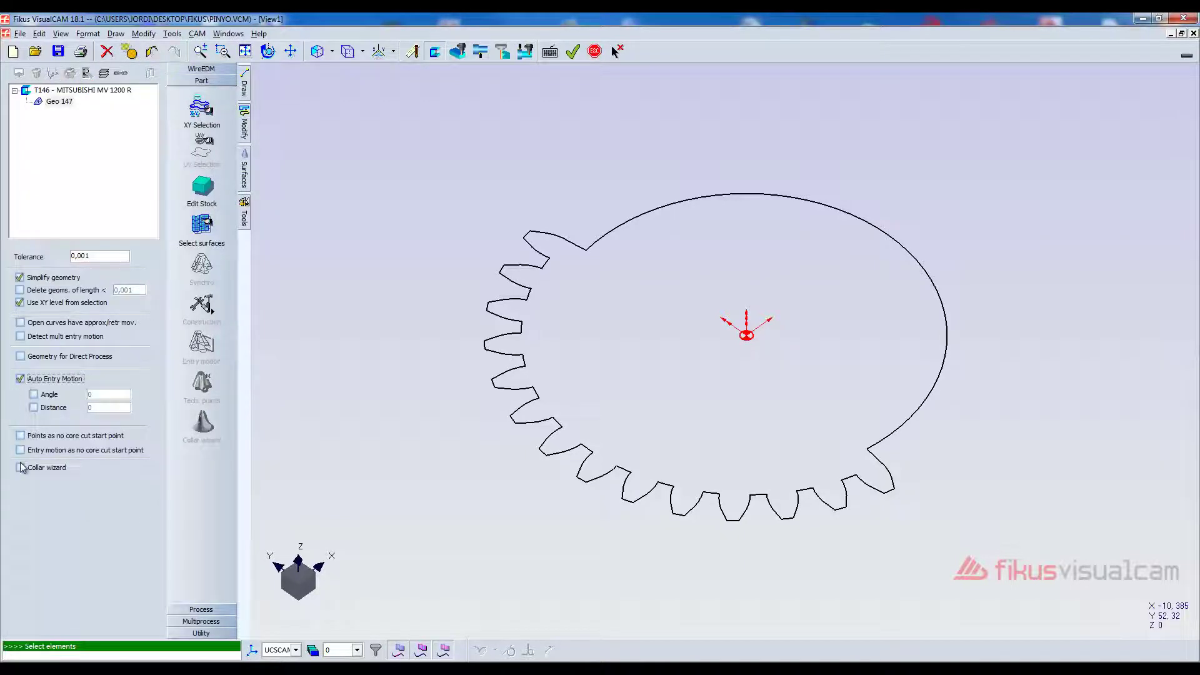
{"action": "left_click", "coordinate": [23, 469]}
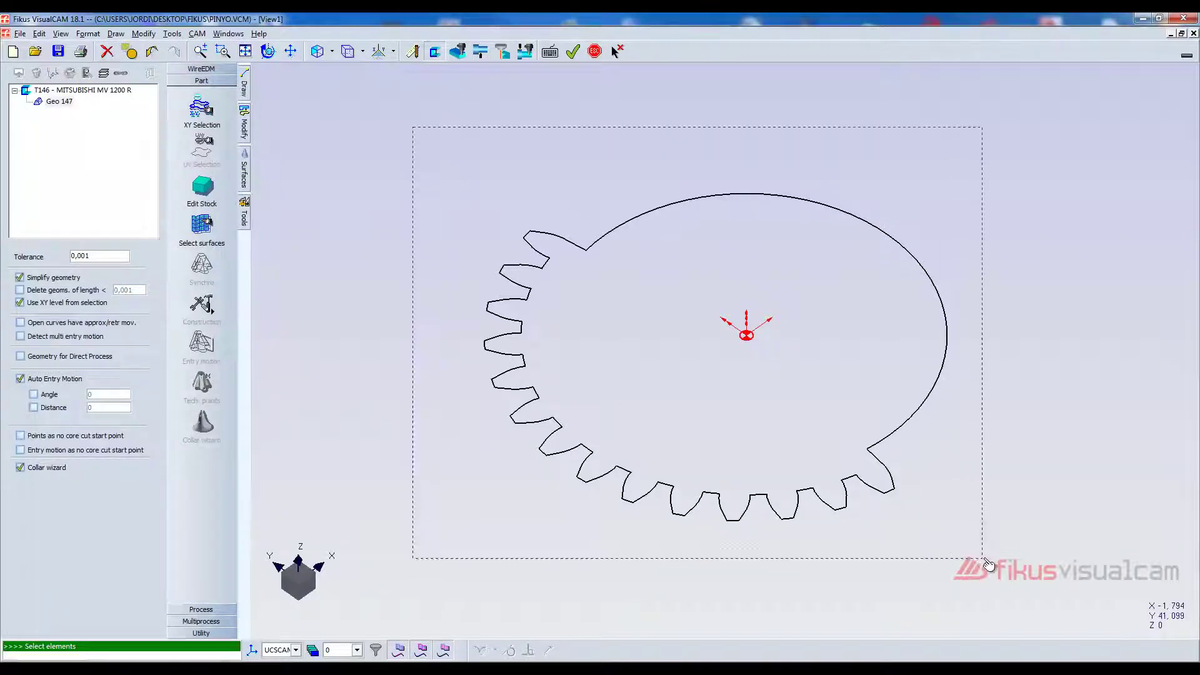
{"action": "left_click", "coordinate": [951, 557]}
{"action": "right_click", "coordinate": [1043, 513]}
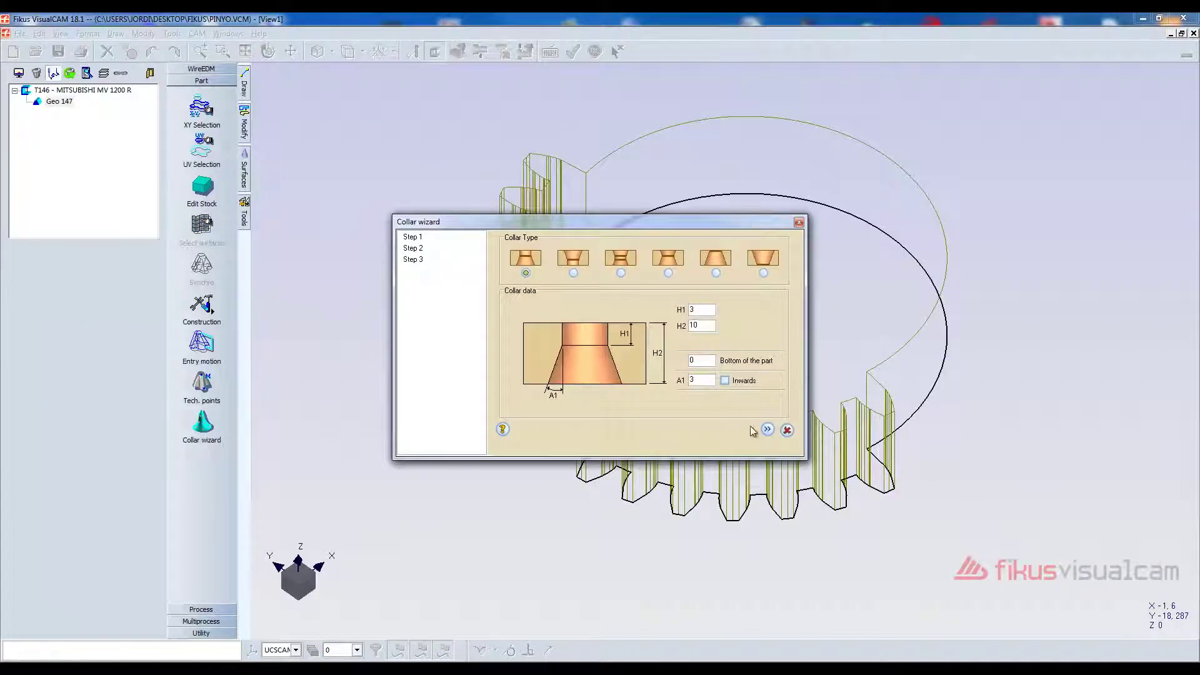
{"action": "left_click", "coordinate": [766, 430]}
{"action": "left_click", "coordinate": [767, 430]}
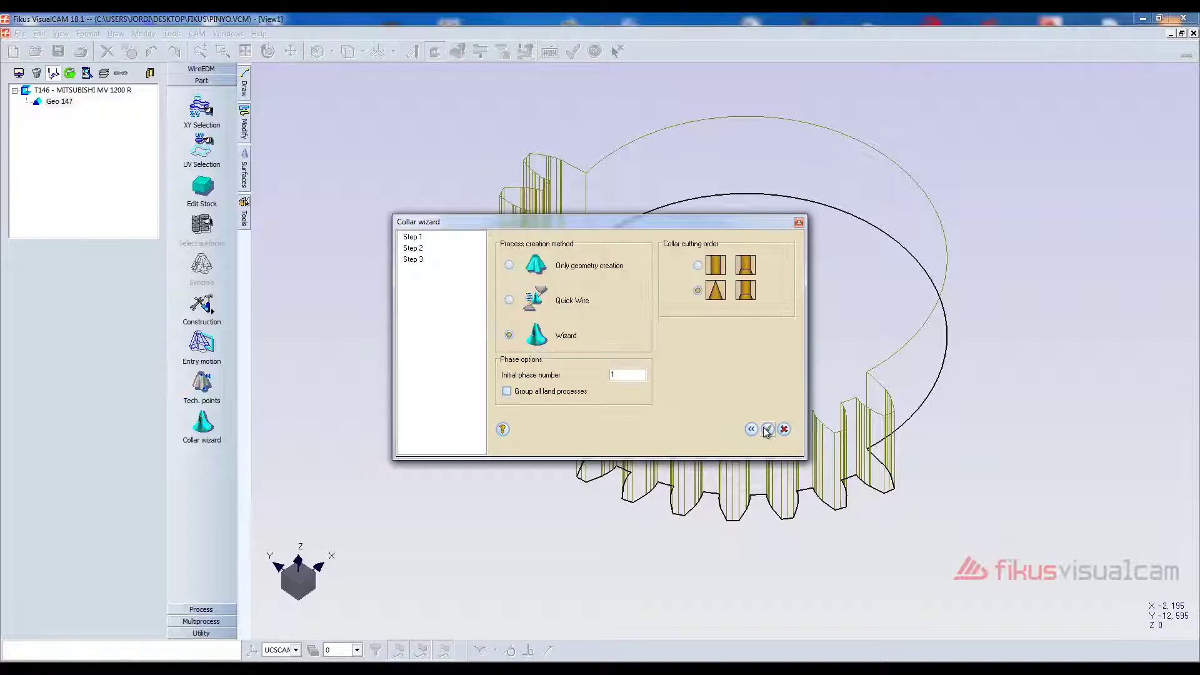
{"action": "left_click", "coordinate": [766, 430]}
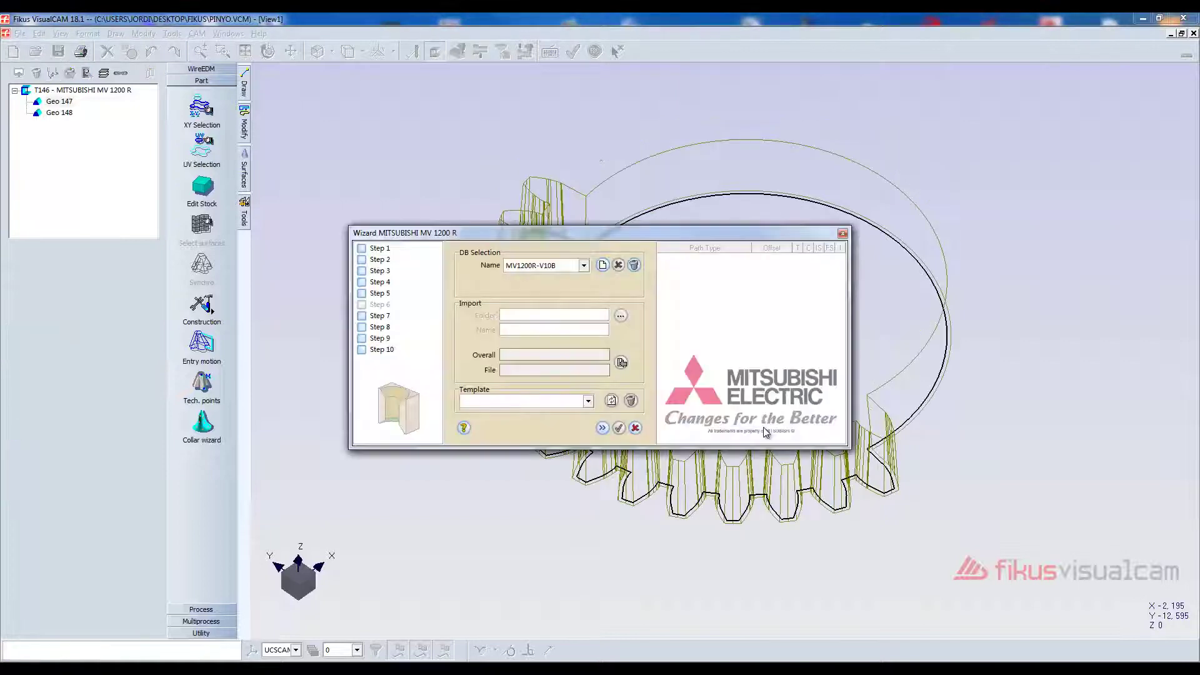
- Create a complete roughing wizard for the gear with roughness 18 and a single cut
{"action": "left_click", "coordinate": [603, 429]}
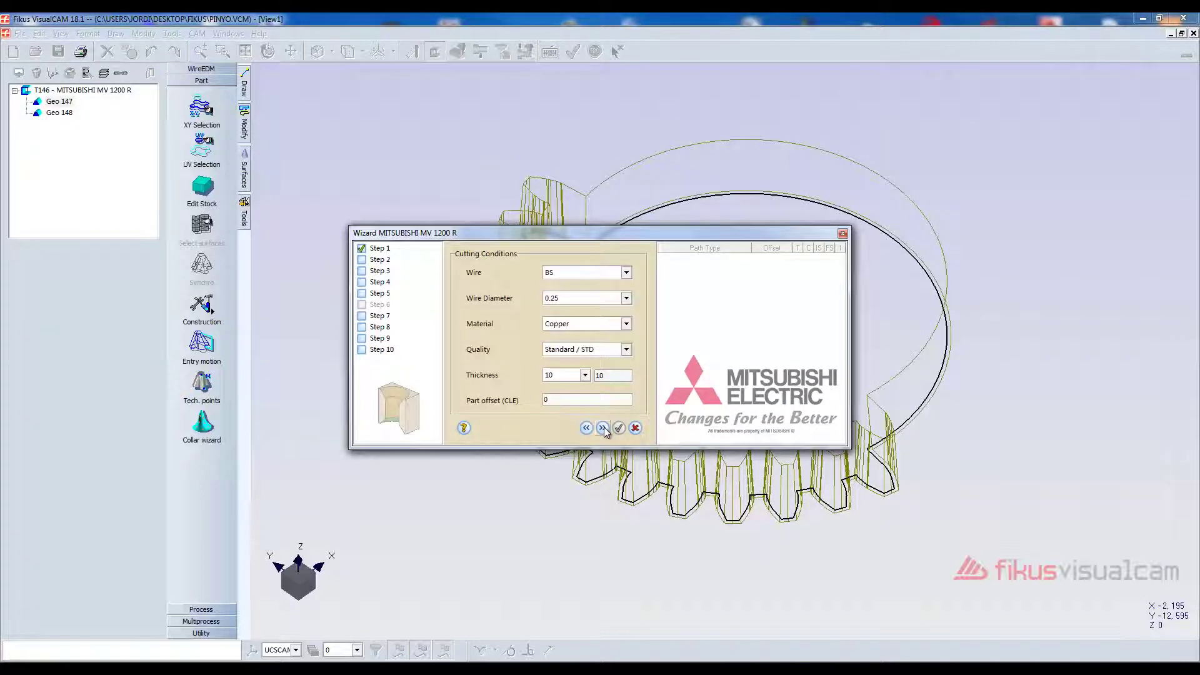
{"action": "left_click", "coordinate": [603, 429]}
{"action": "left_click", "coordinate": [590, 272]}
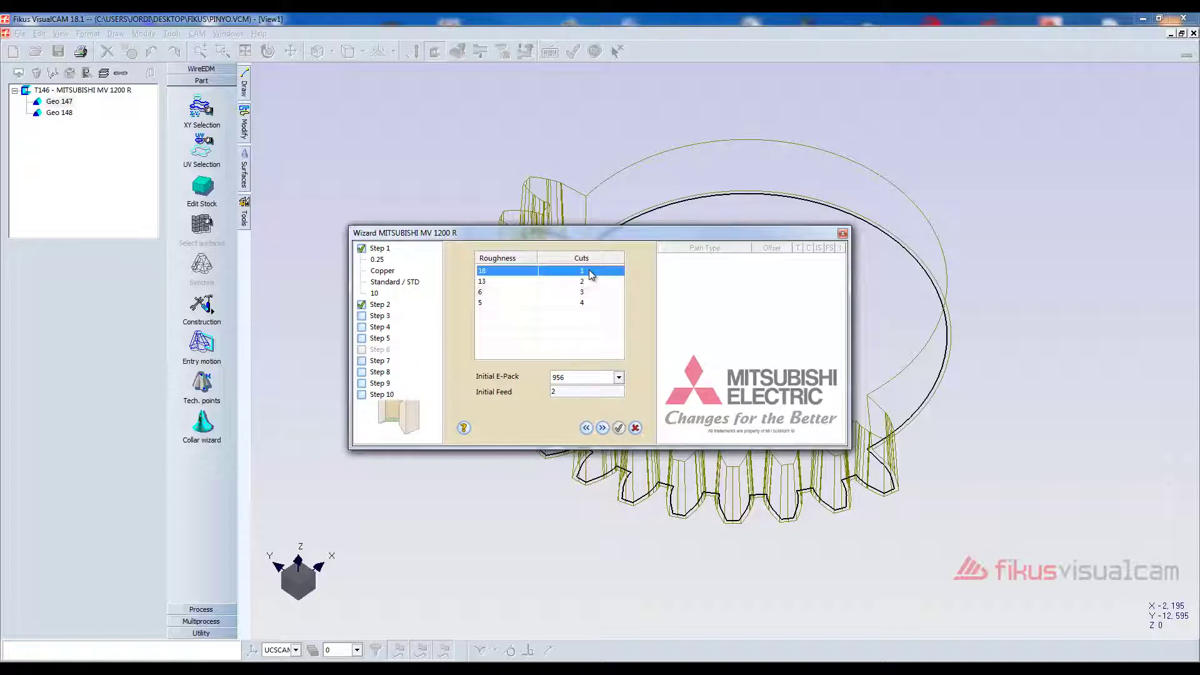
{"action": "left_click", "coordinate": [604, 428]}
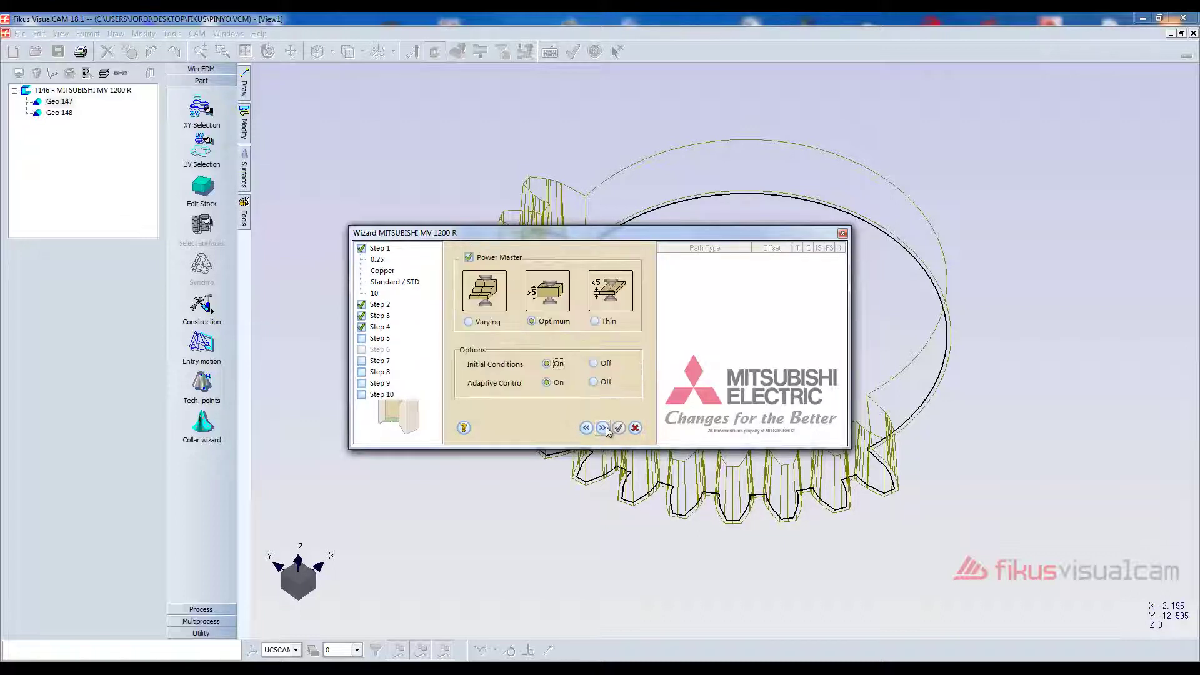
{"action": "left_click", "coordinate": [604, 428]}
{"action": "left_click", "coordinate": [604, 429]}
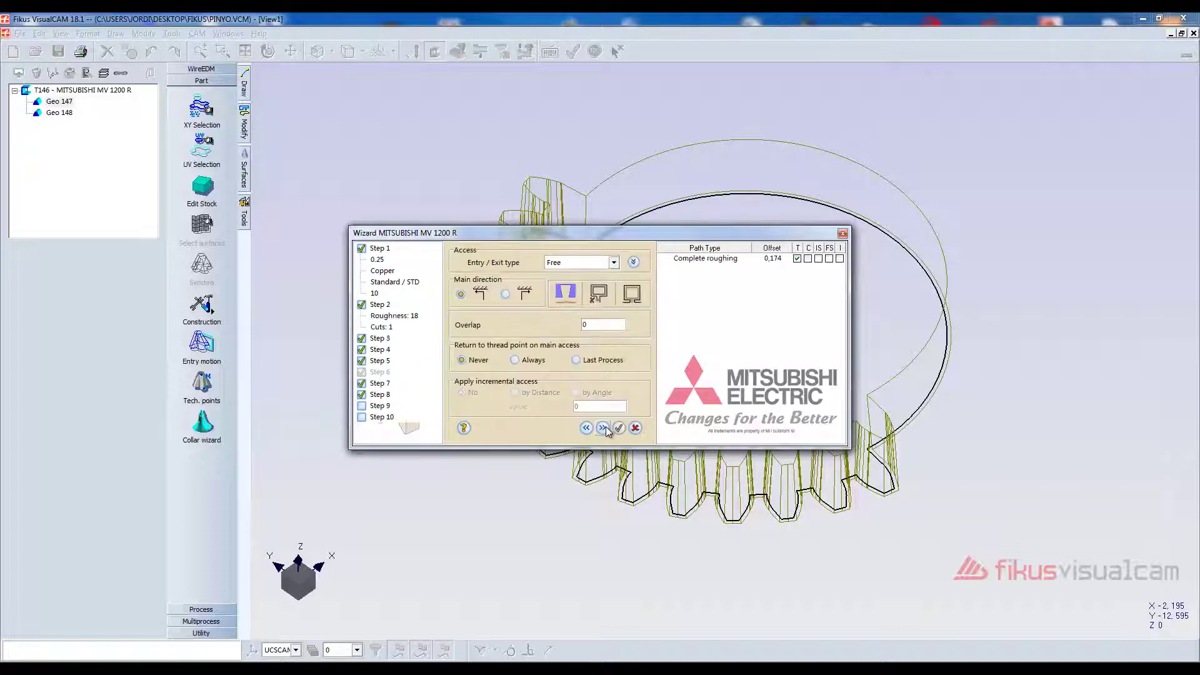
{"action": "left_click", "coordinate": [604, 429]}
{"action": "left_click", "coordinate": [618, 428]}
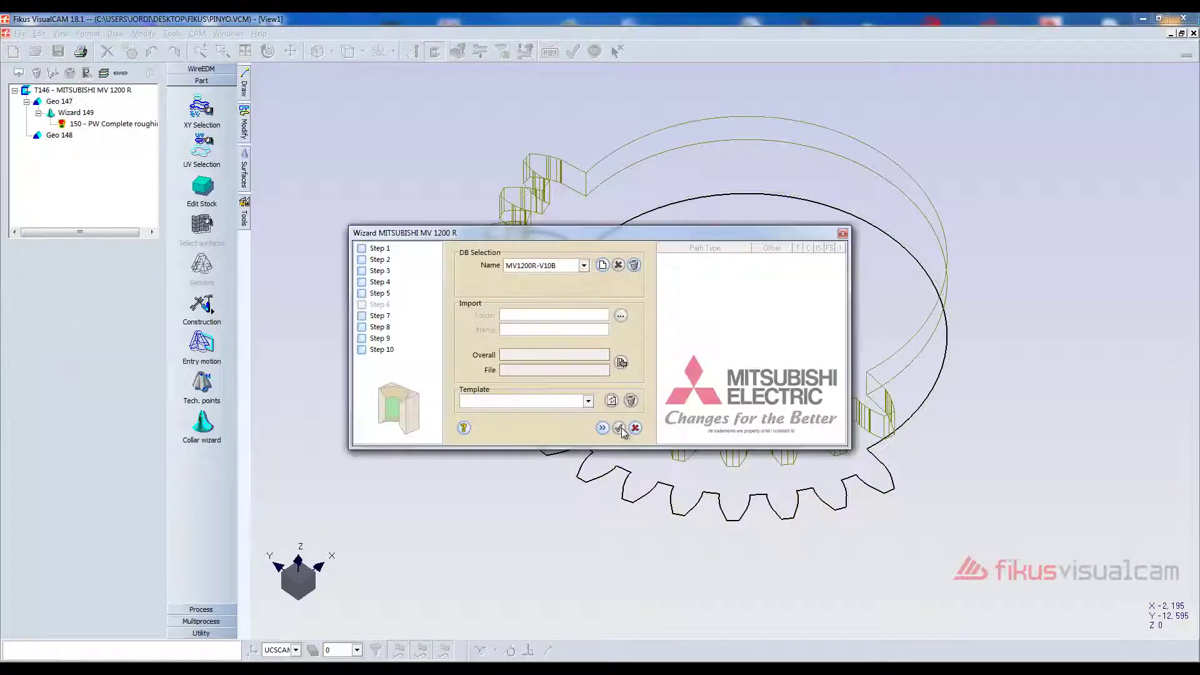
- Create a collar wizard with roughness 6 and three cuts: roughing plus two skimmings
{"action": "left_click", "coordinate": [604, 429]}
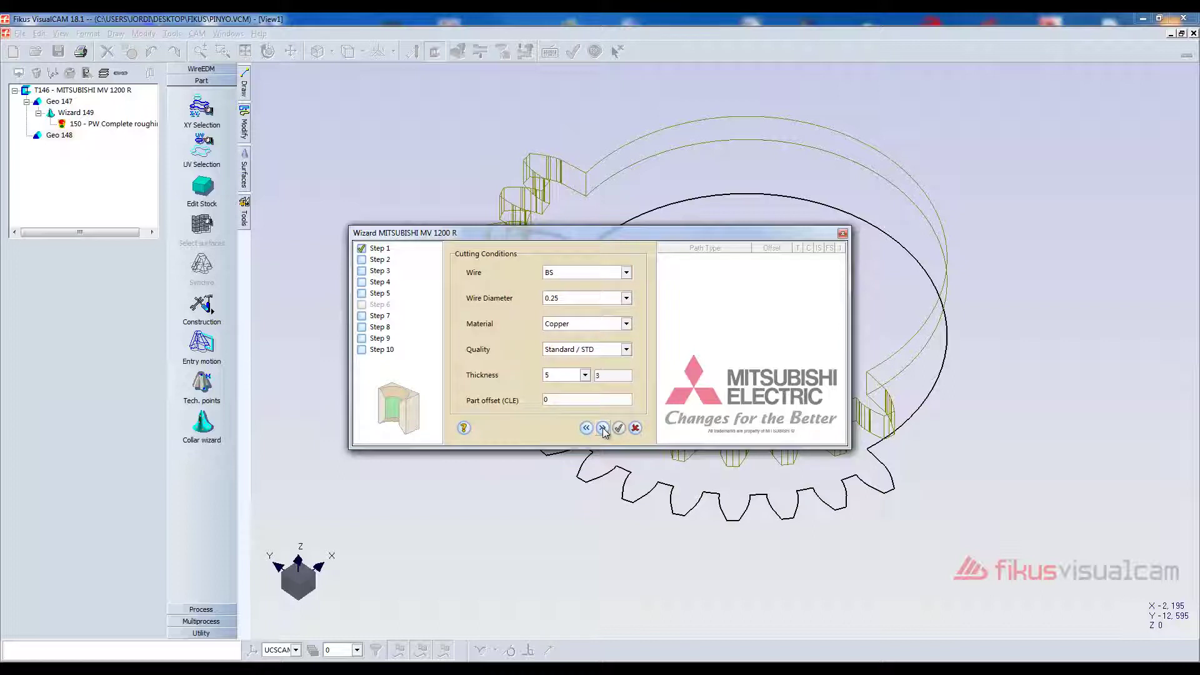
{"action": "left_click", "coordinate": [603, 429]}
{"action": "left_click", "coordinate": [595, 294]}
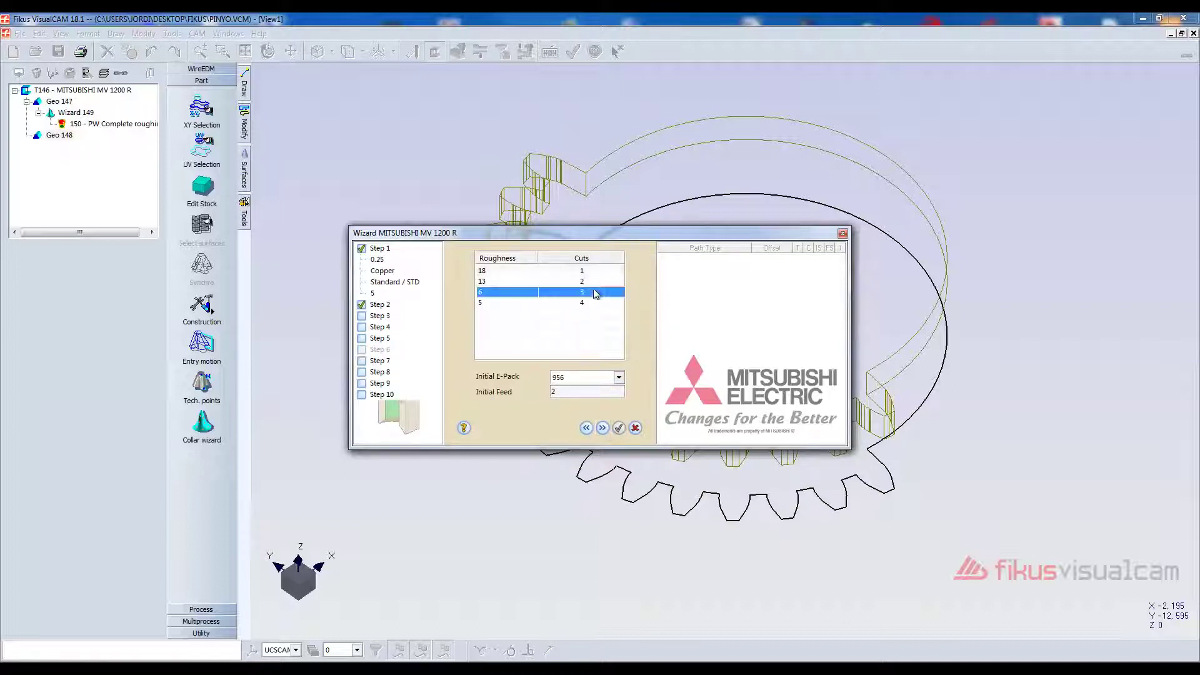
{"action": "left_click", "coordinate": [603, 429]}
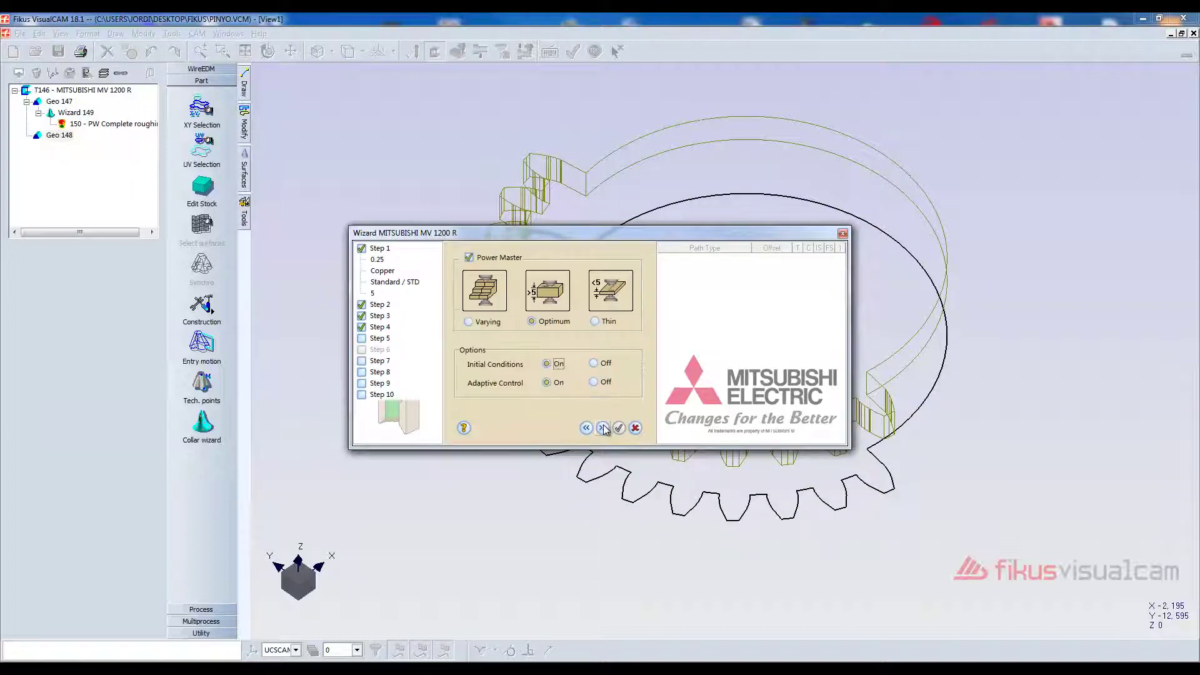
{"action": "left_click", "coordinate": [603, 429]}
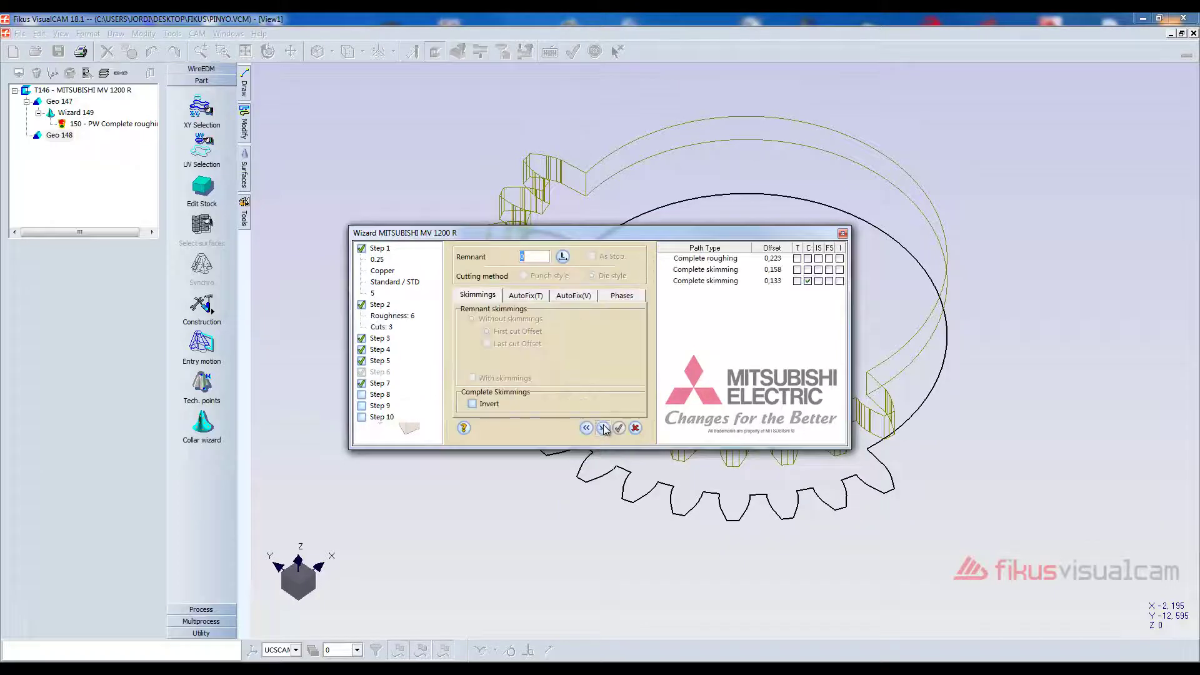
{"action": "left_click", "coordinate": [603, 429]}
{"action": "left_click", "coordinate": [619, 429]}
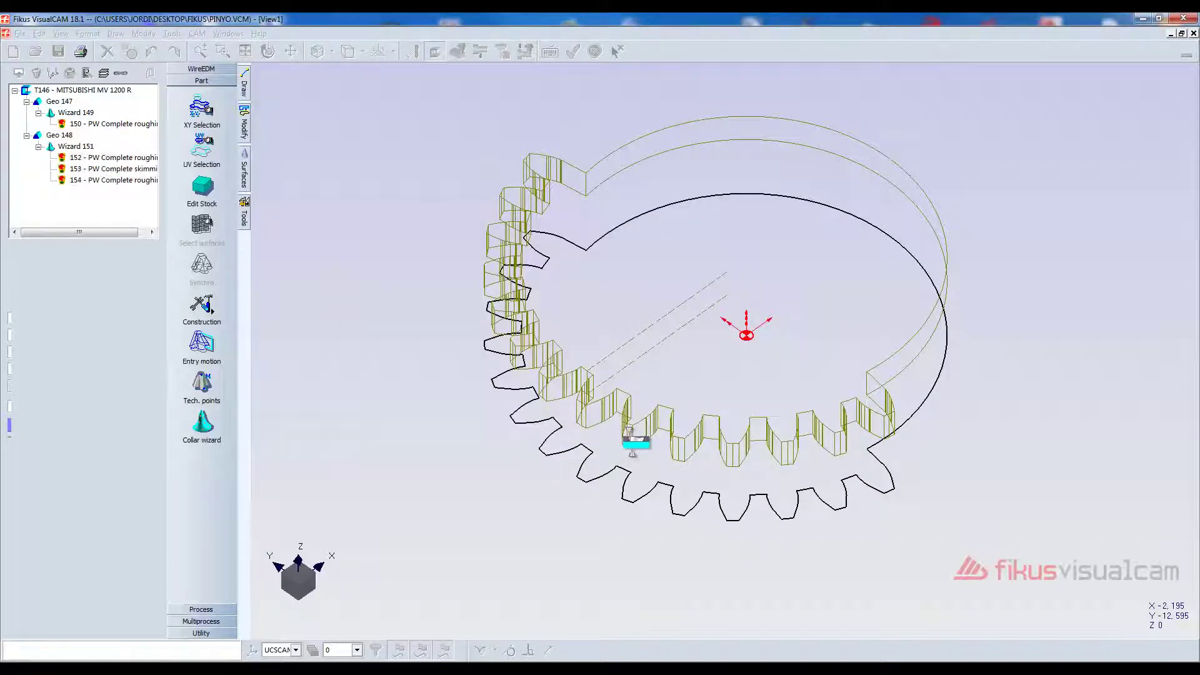
- Calculate the T146 toolpaths and simulate the gear cut on stock with all geometries as pockets
{"action": "right_click", "coordinate": [104, 95]}
{"action": "left_click", "coordinate": [134, 101]}
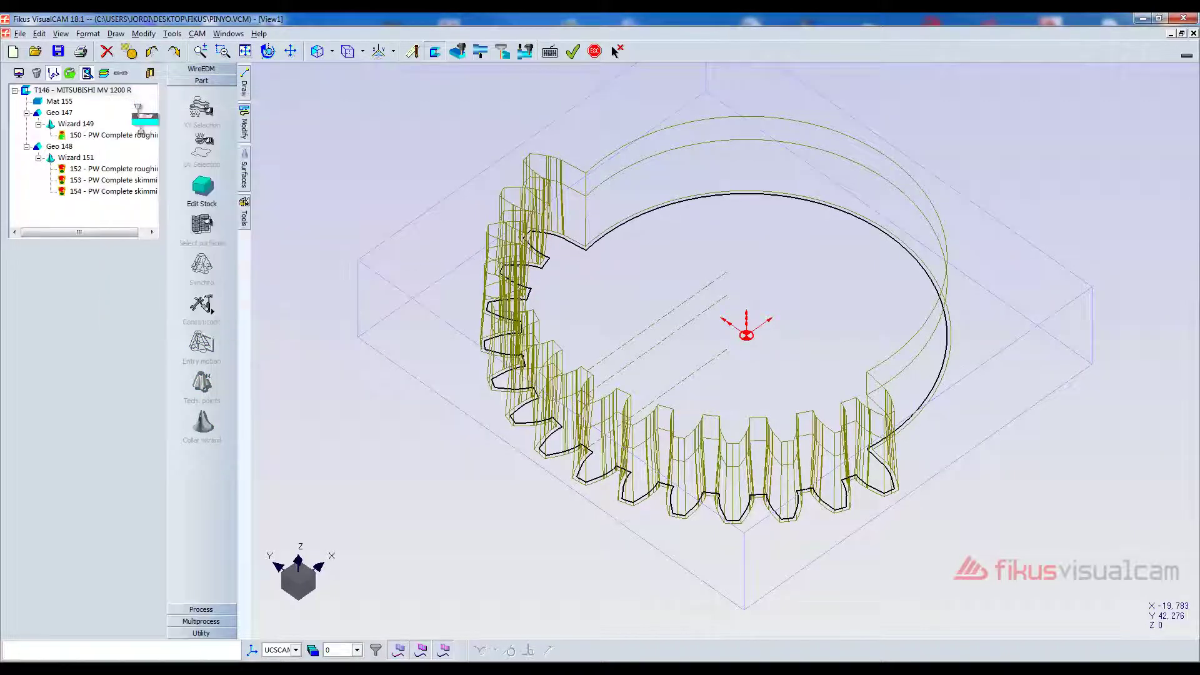
{"action": "right_click", "coordinate": [121, 95]}
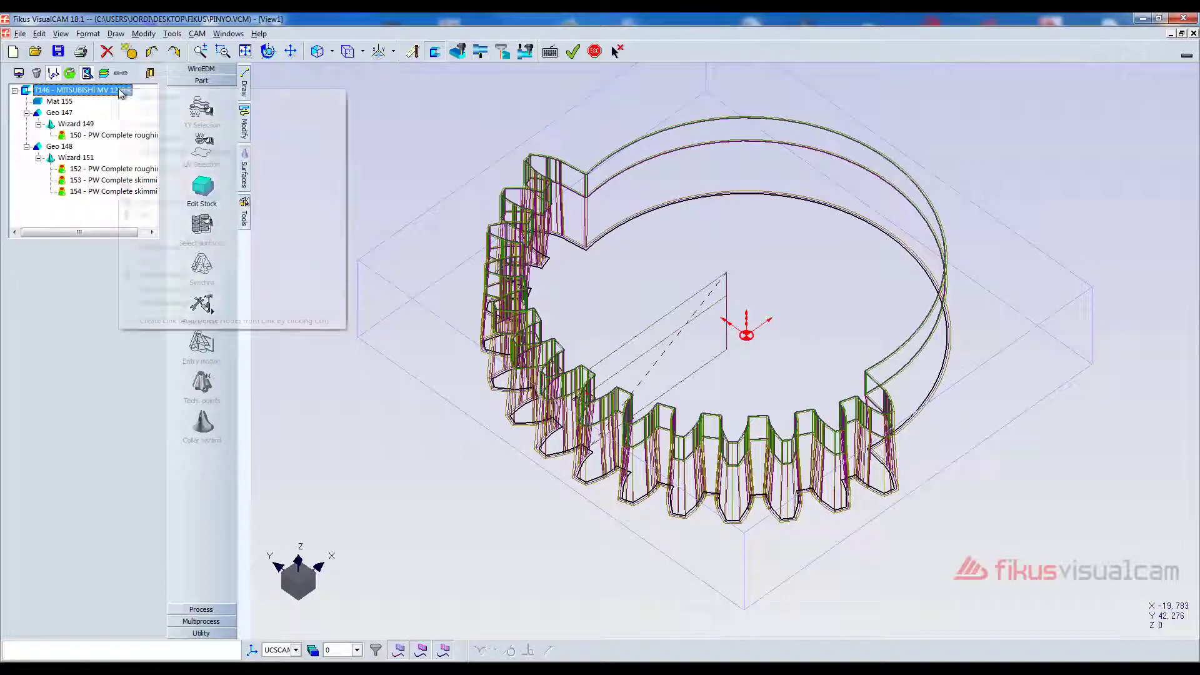
{"action": "left_click", "coordinate": [156, 153]}
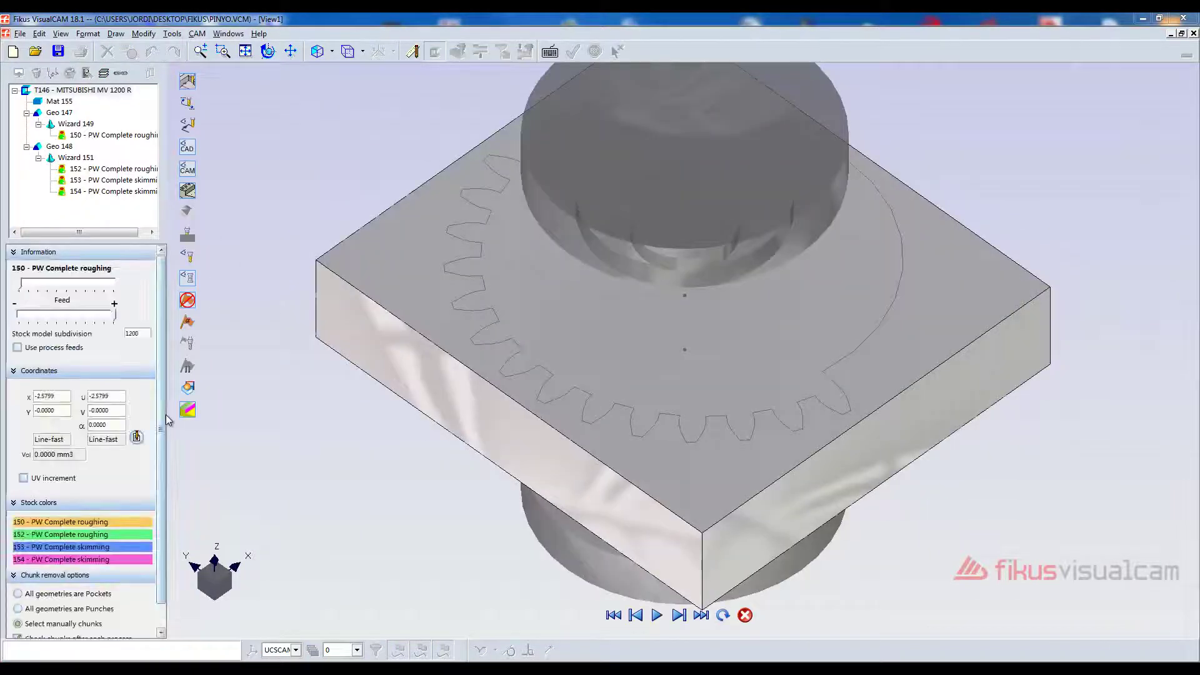
{"action": "left_click_drag", "start_coordinate": [162, 415], "coordinate": [168, 508]}
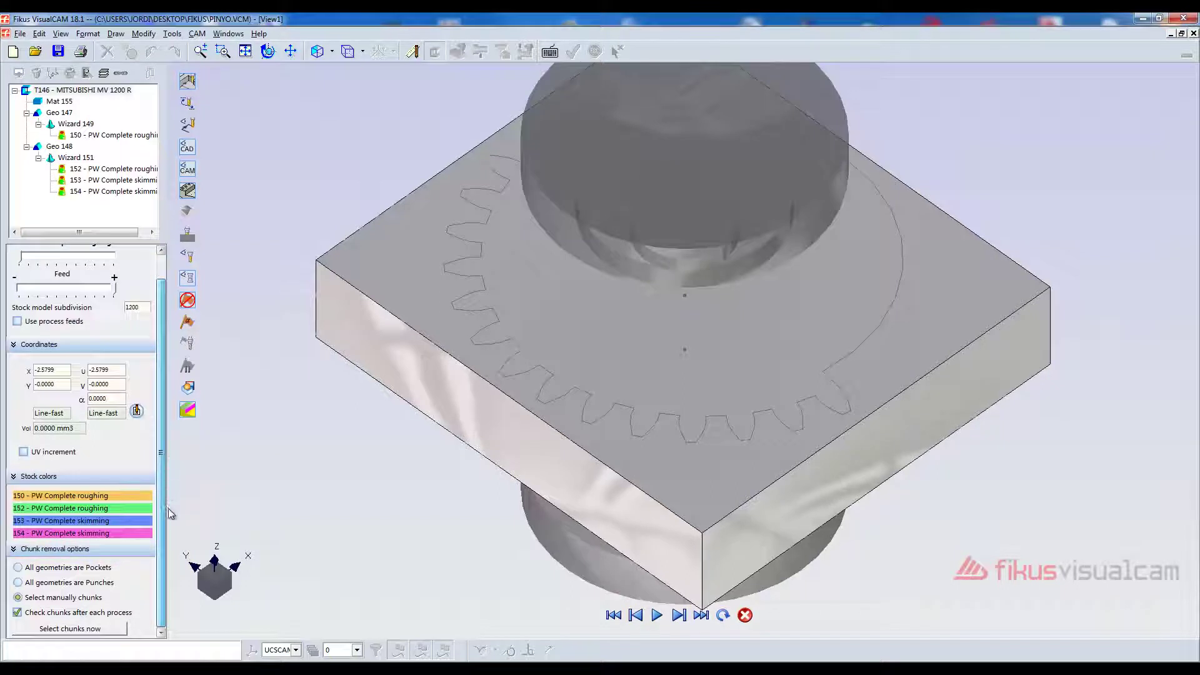
{"action": "left_click", "coordinate": [94, 567]}
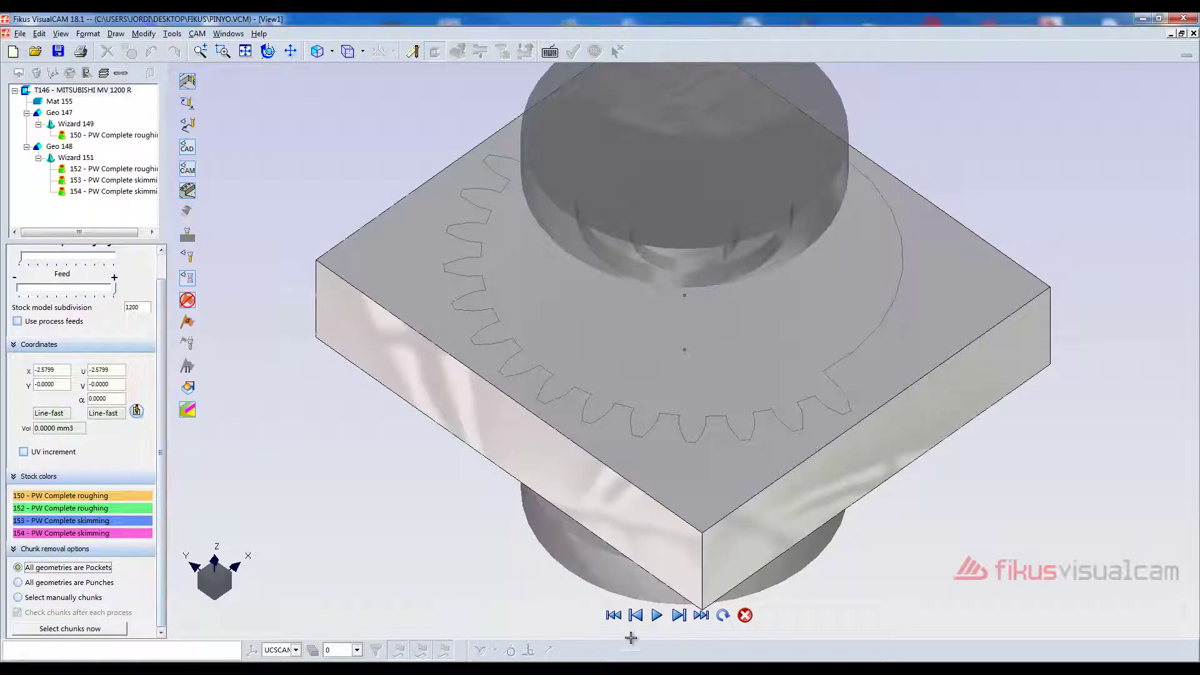
{"action": "left_click", "coordinate": [657, 616]}
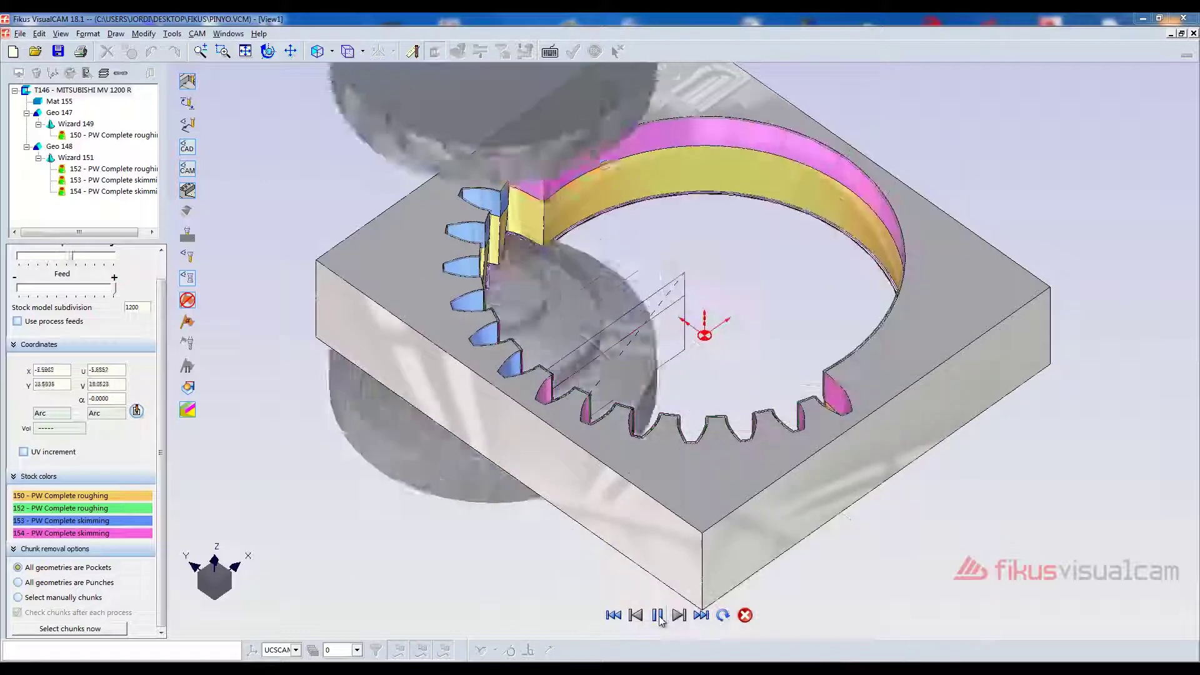
{"action": "left_click", "coordinate": [745, 616]}
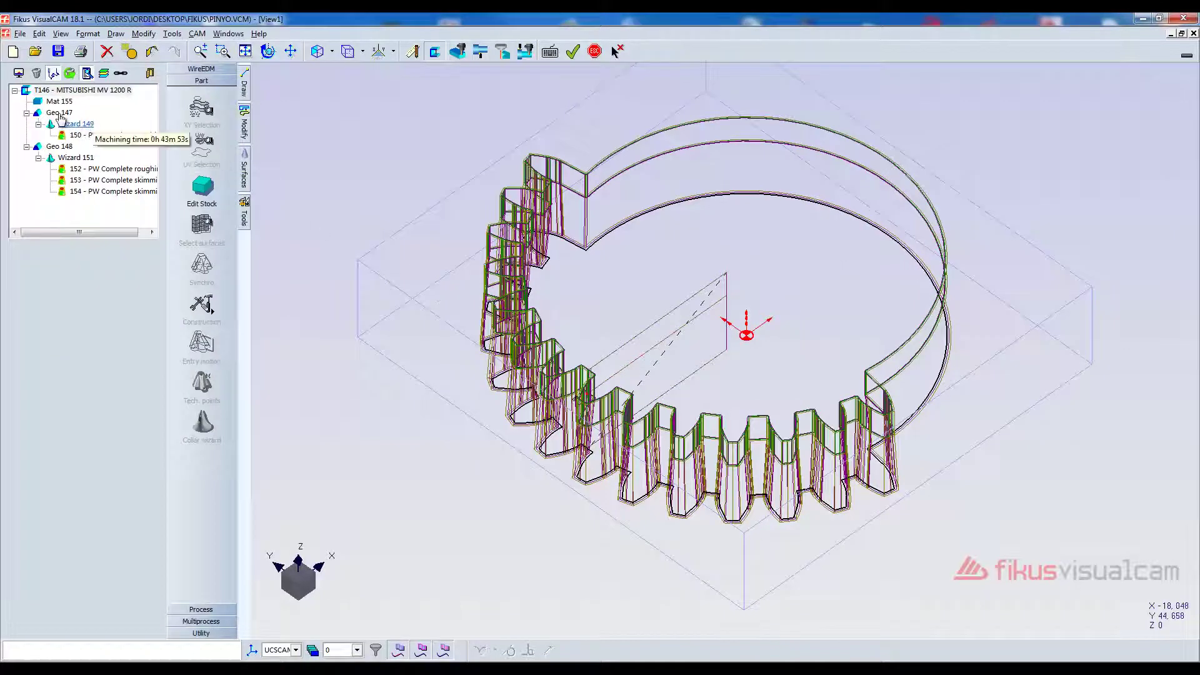
- Array Geo 147 into 2 rows and 2 columns, 60 apart in both directions
{"action": "left_click", "coordinate": [59, 112]}
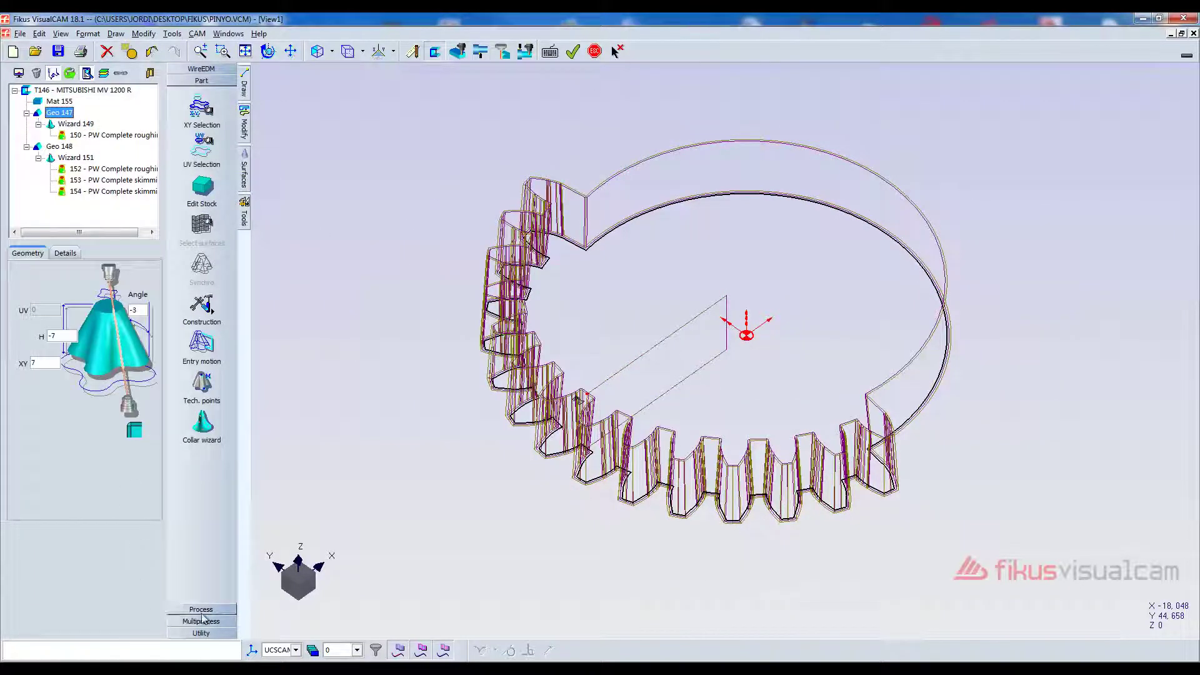
{"action": "left_click", "coordinate": [212, 634]}
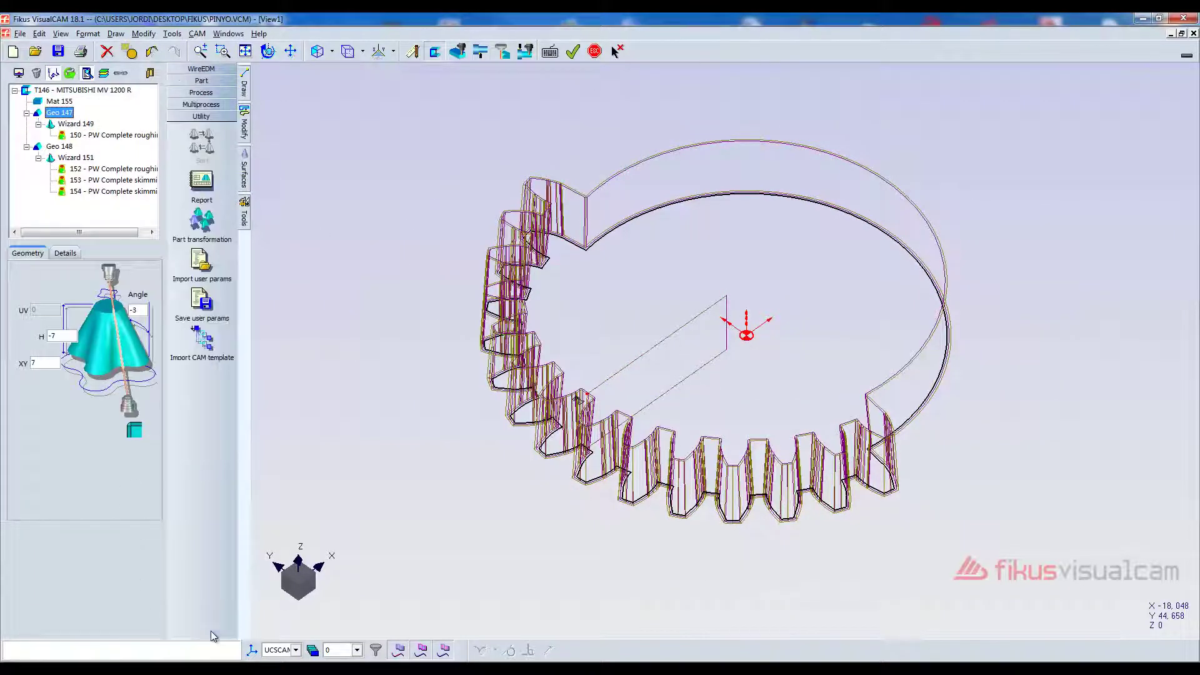
{"action": "left_click", "coordinate": [202, 220]}
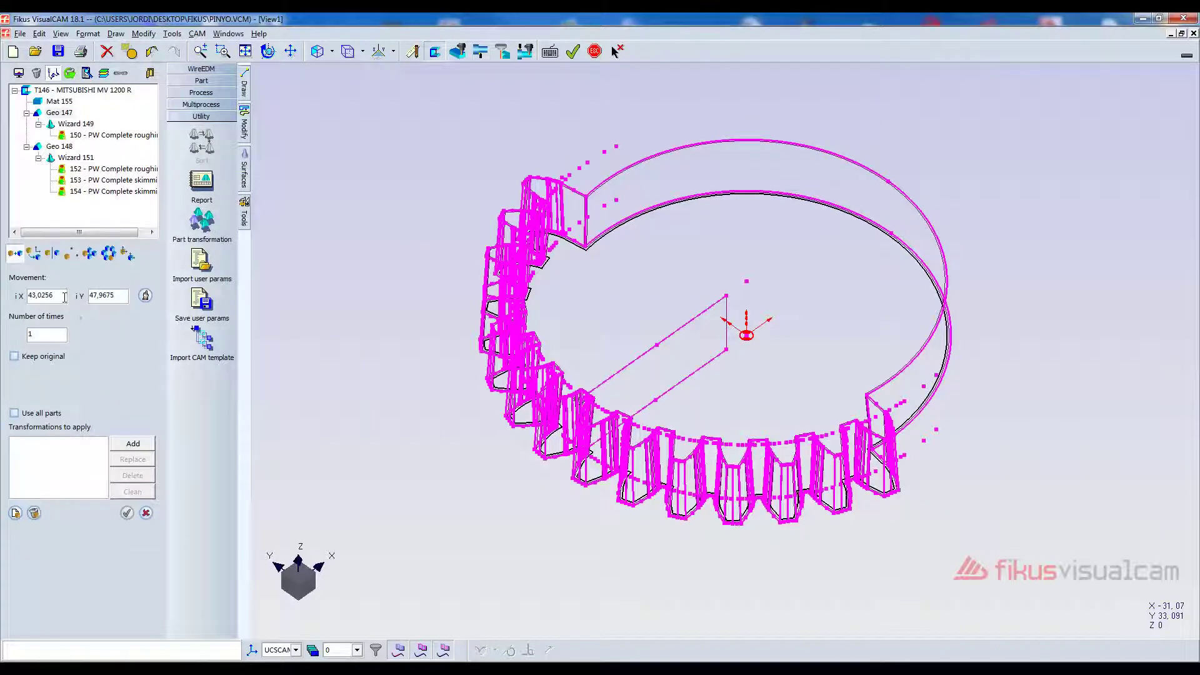
{"action": "left_click", "coordinate": [88, 256]}
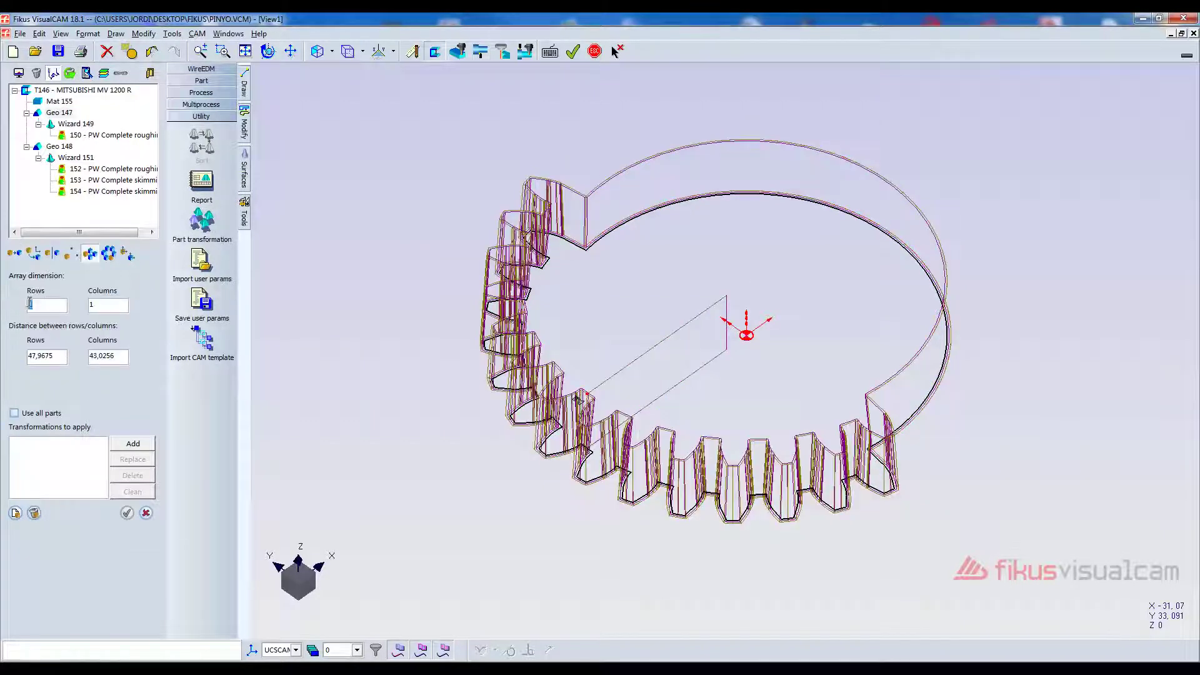
{"action": "type", "text": "2"}
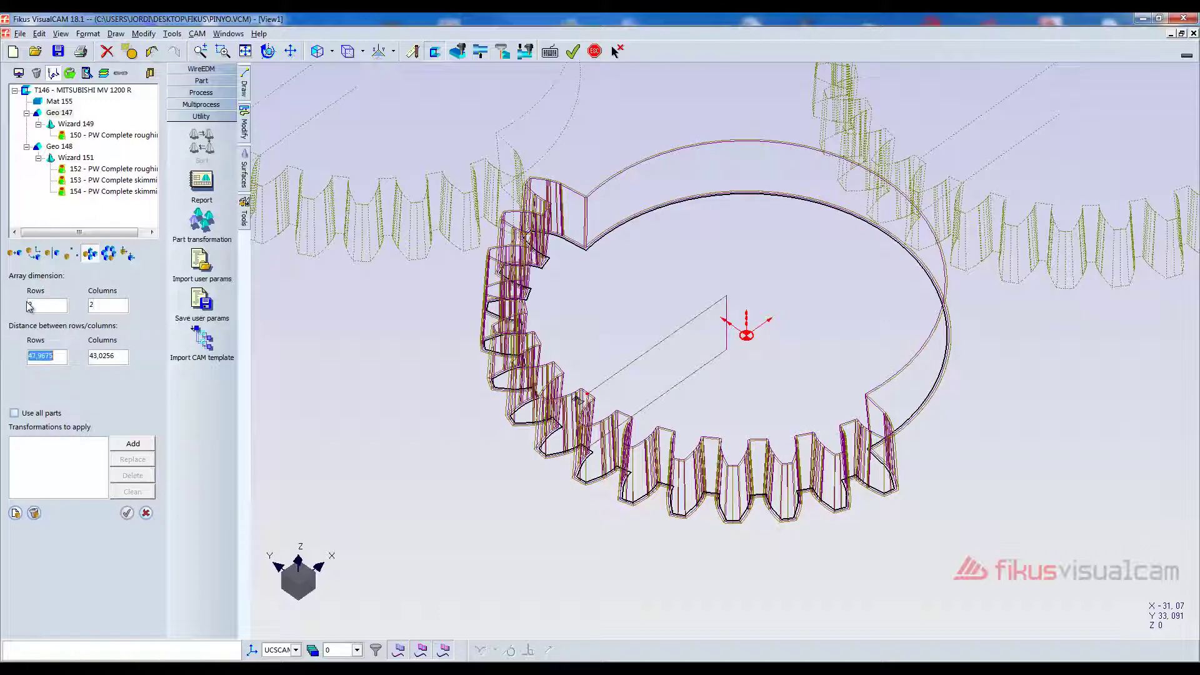
{"action": "type", "text": "60"}
{"action": "key", "text": "Tab"}
{"action": "type", "text": "0"}
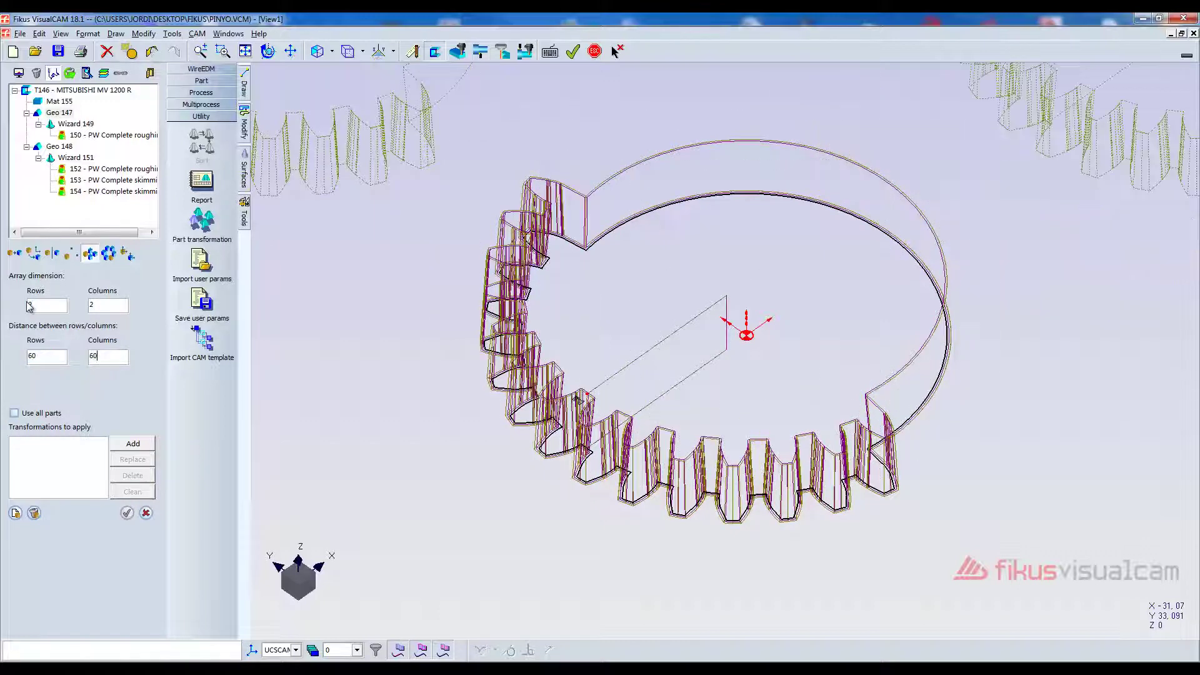
{"action": "left_click", "coordinate": [137, 444]}
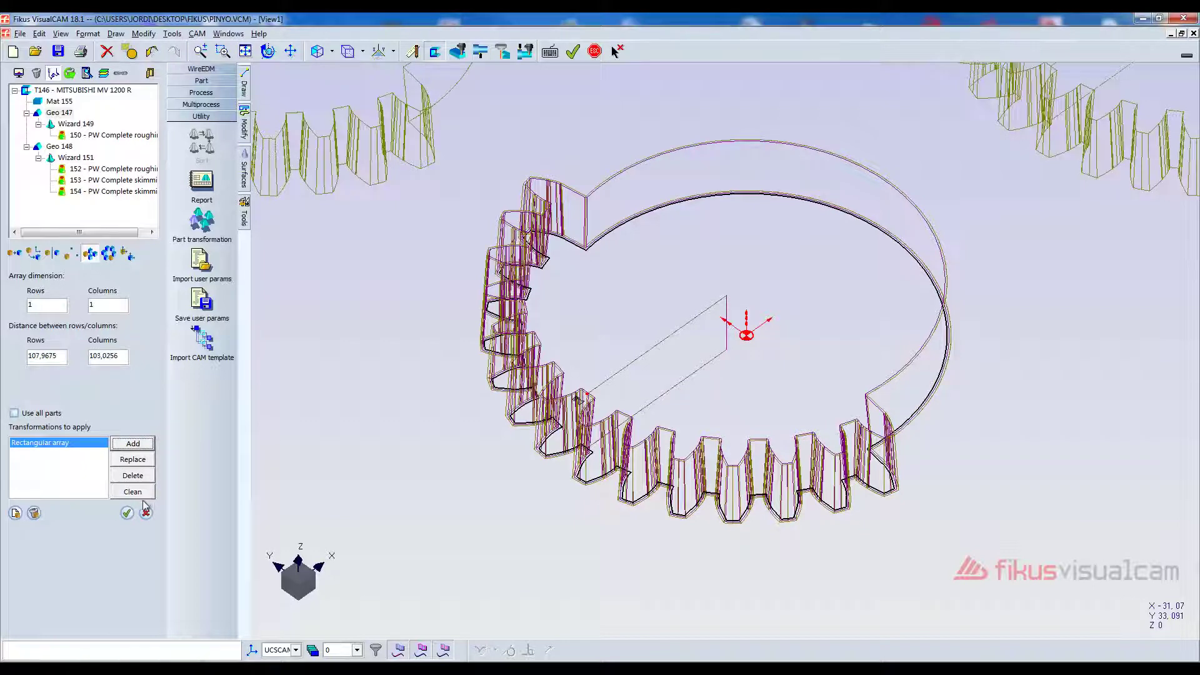
{"action": "left_click", "coordinate": [127, 514]}
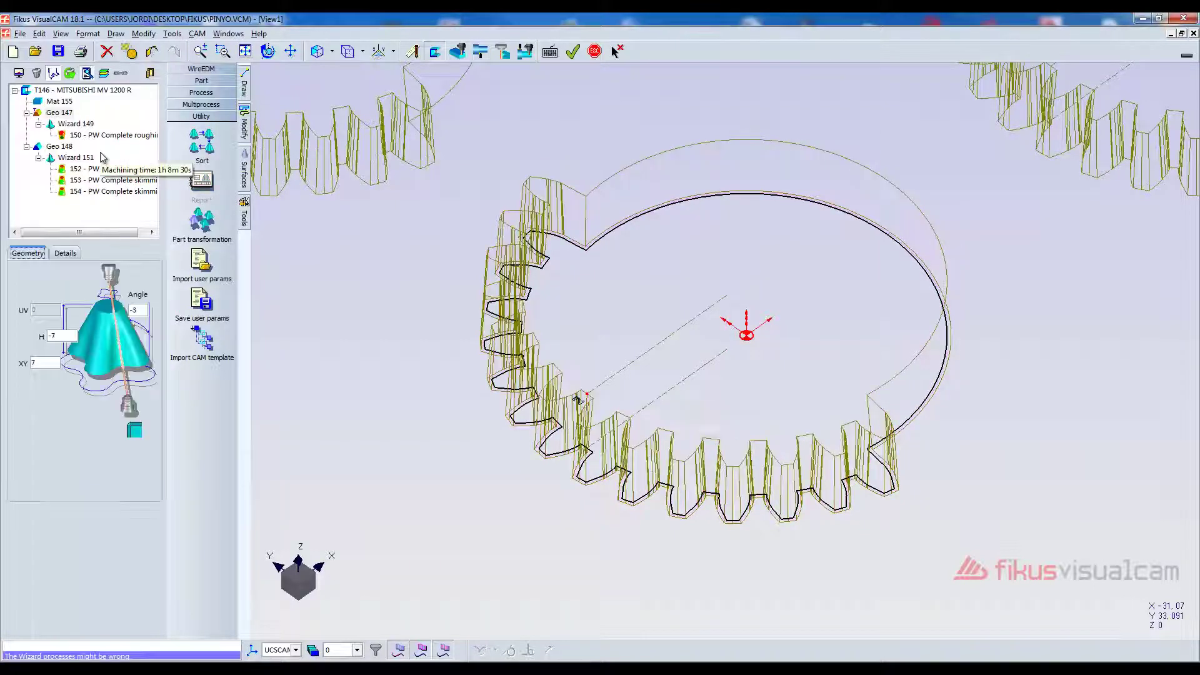
- Array Geo 148 2 × 2 at 60 spacing and zoom to fit all four gears
{"action": "left_click", "coordinate": [58, 148]}
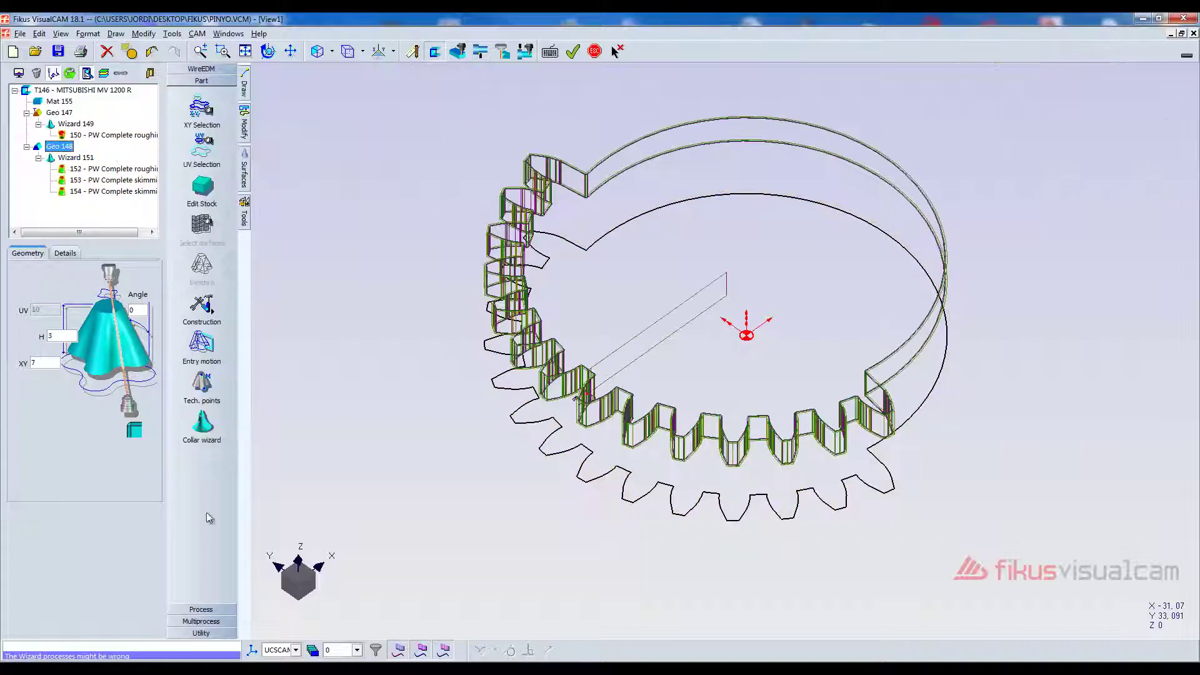
{"action": "left_click", "coordinate": [202, 633]}
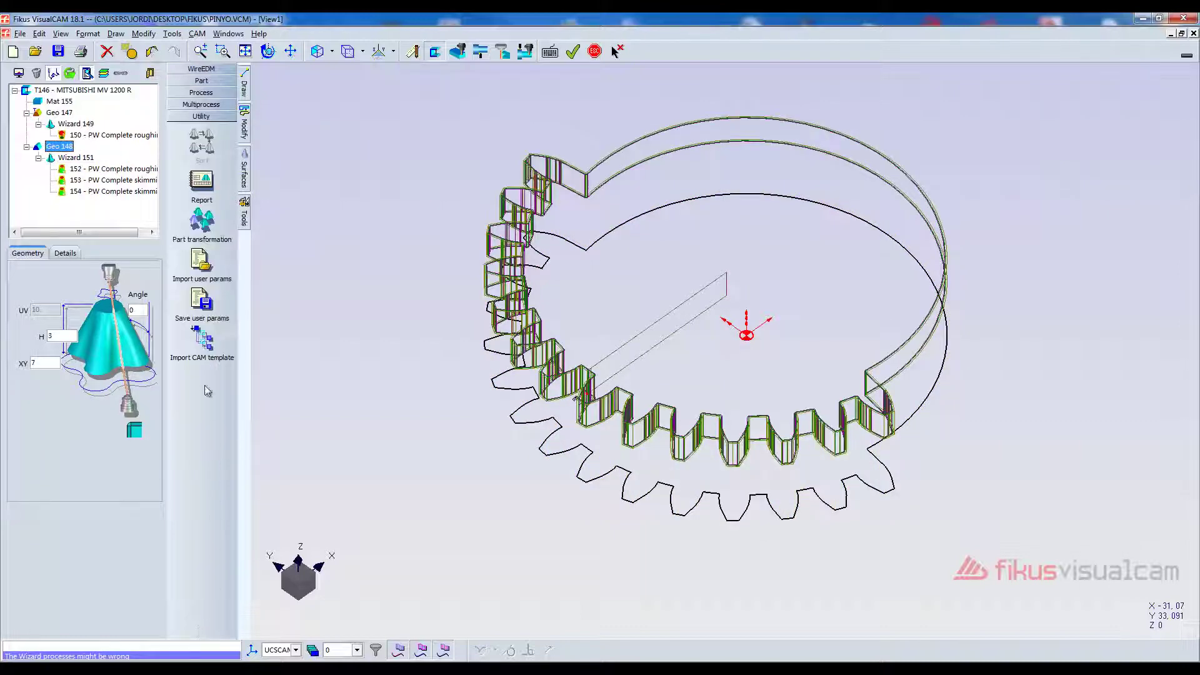
{"action": "left_click", "coordinate": [201, 220]}
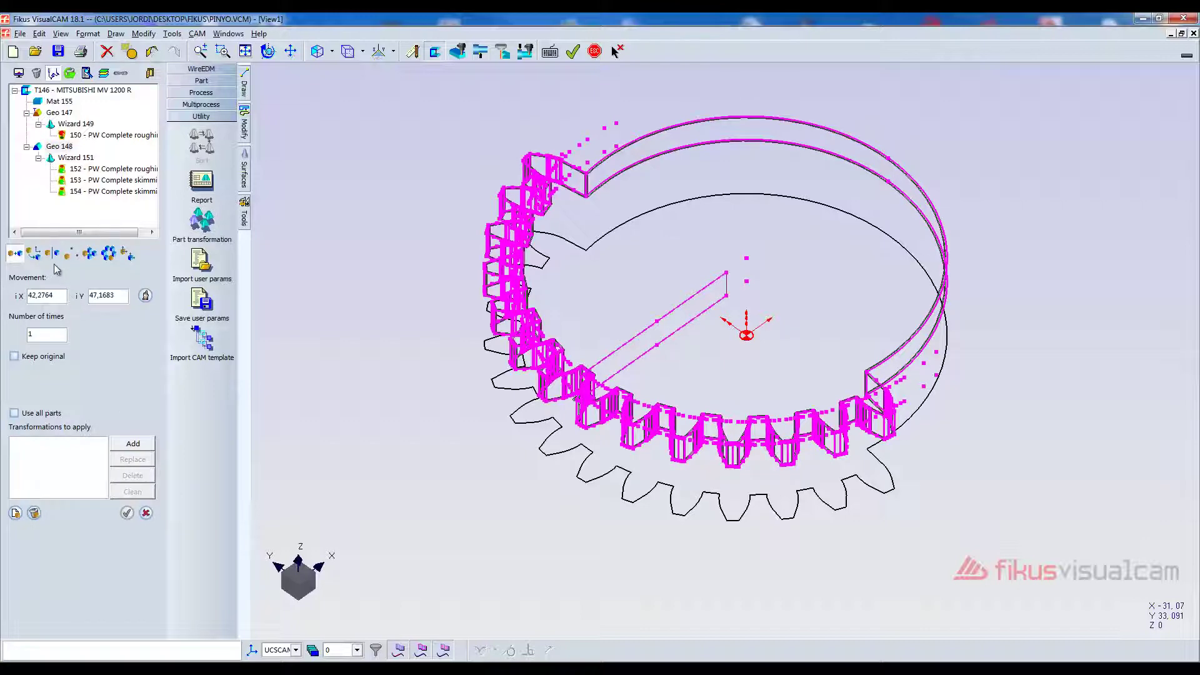
{"action": "left_click", "coordinate": [90, 254]}
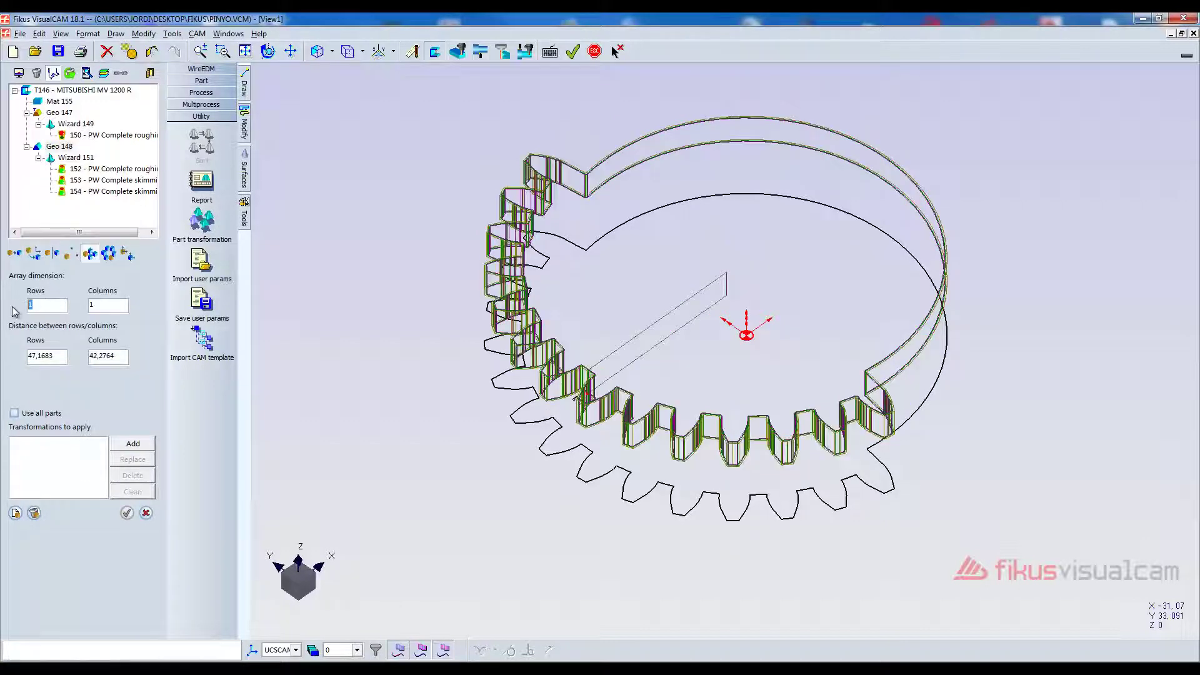
{"action": "key", "text": "Tab"}
{"action": "type", "text": "2"}
{"action": "key", "text": "Tab"}
{"action": "type", "text": "0"}
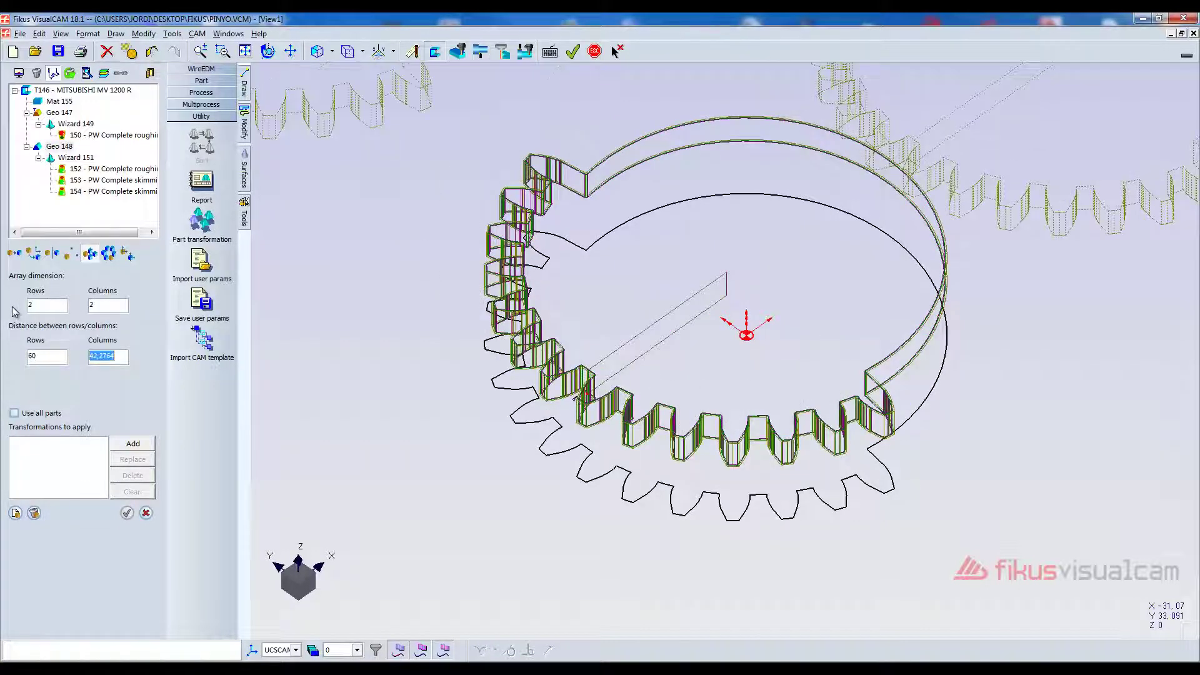
{"action": "key", "text": "Tab"}
{"action": "type", "text": "60"}
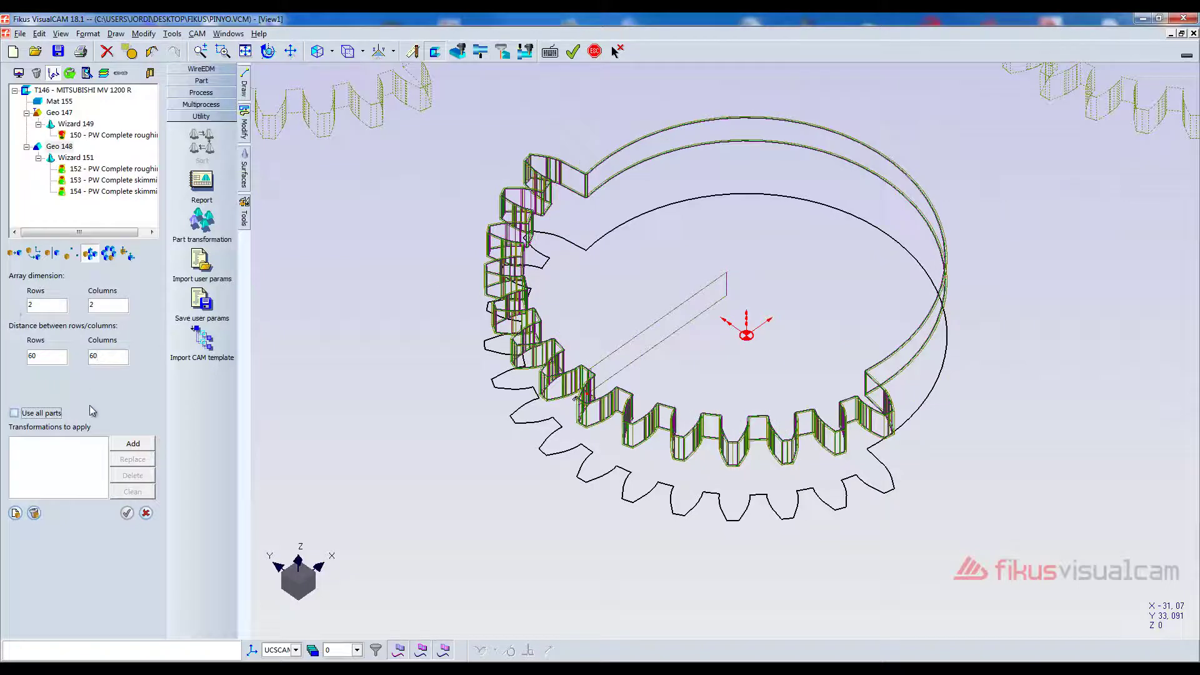
{"action": "left_click", "coordinate": [133, 443]}
{"action": "left_click", "coordinate": [127, 514]}
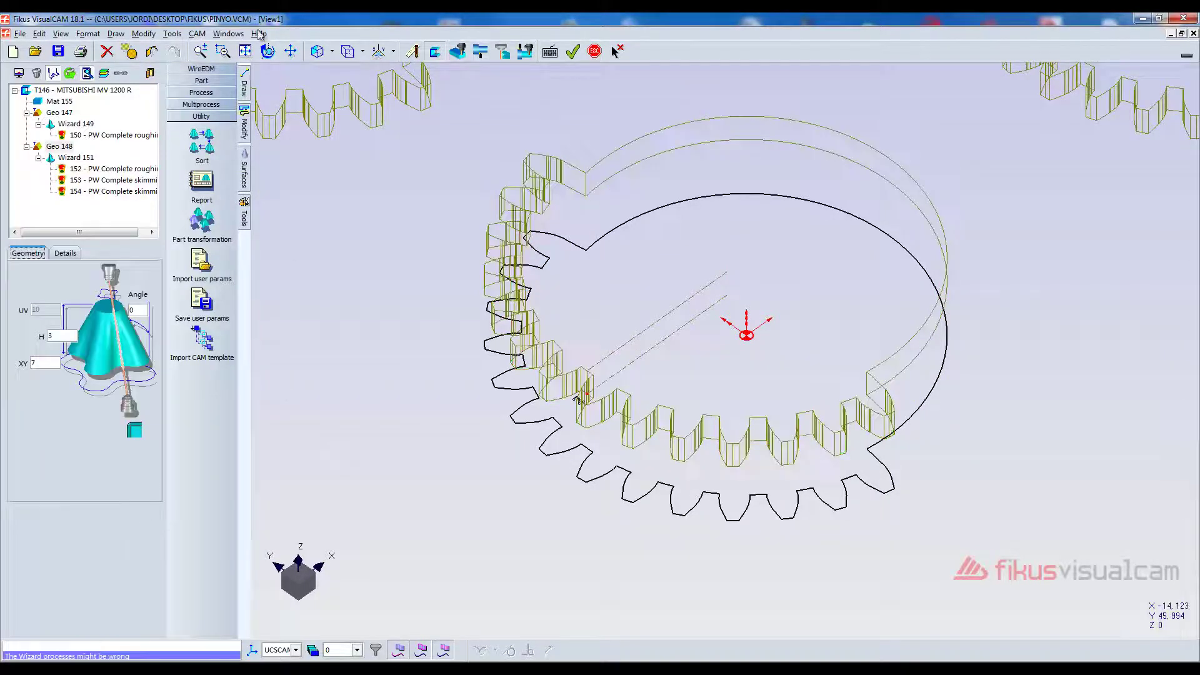
{"action": "left_click", "coordinate": [245, 51]}
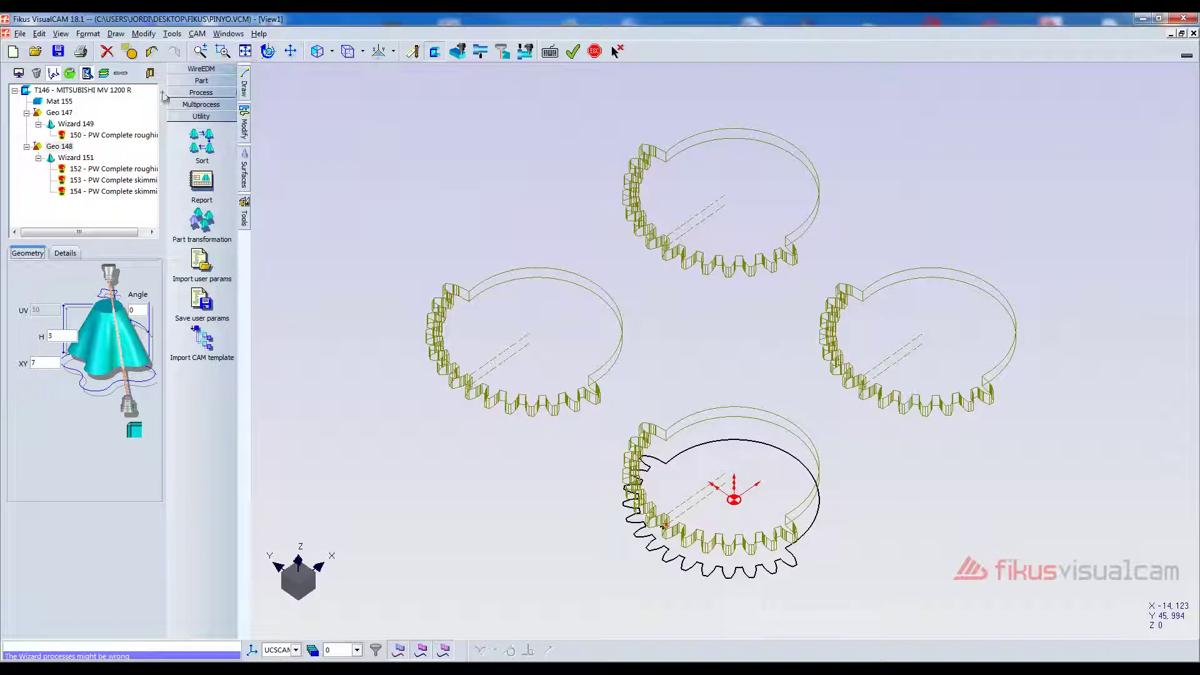
- Order operations by geometry into Phase1–Phase4 and calculate toolpaths with linking moves across all four gears
{"action": "left_click", "coordinate": [104, 73]}
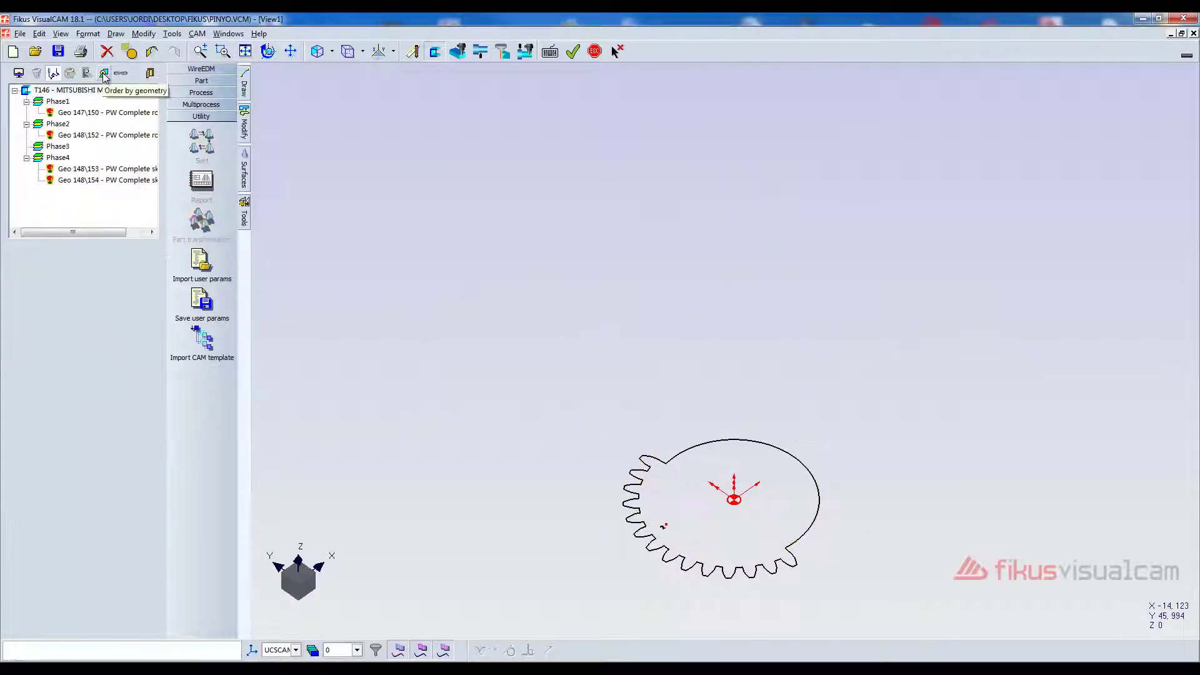
{"action": "right_click", "coordinate": [92, 90]}
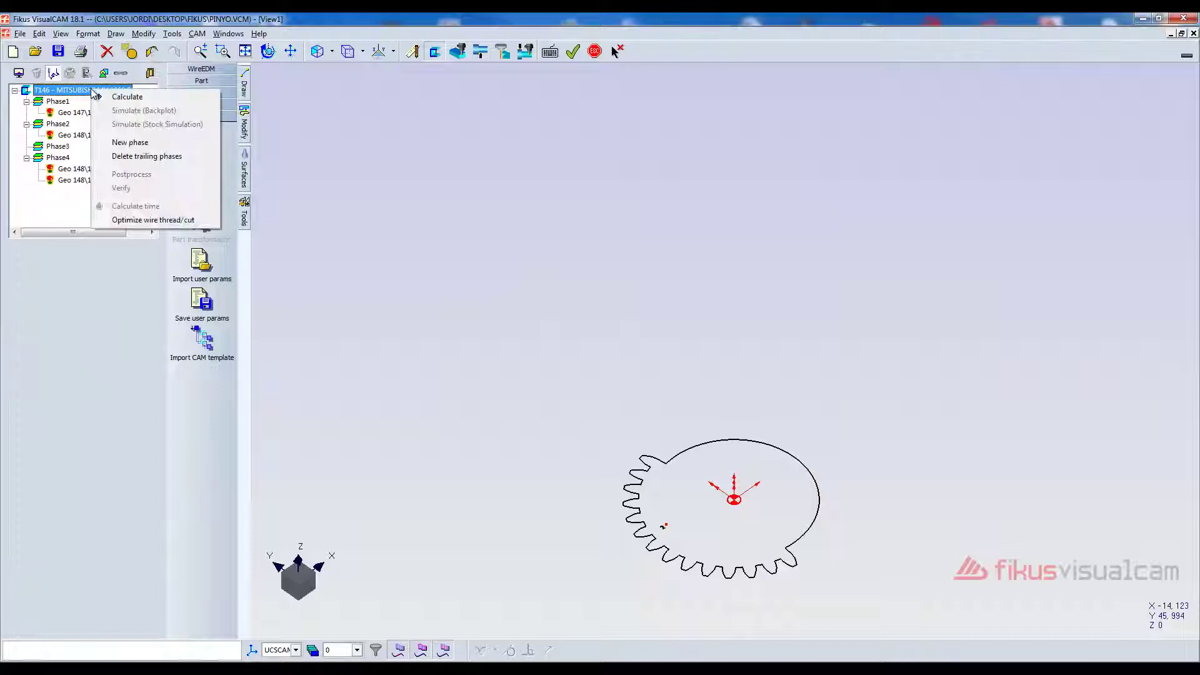
{"action": "left_click", "coordinate": [143, 223]}
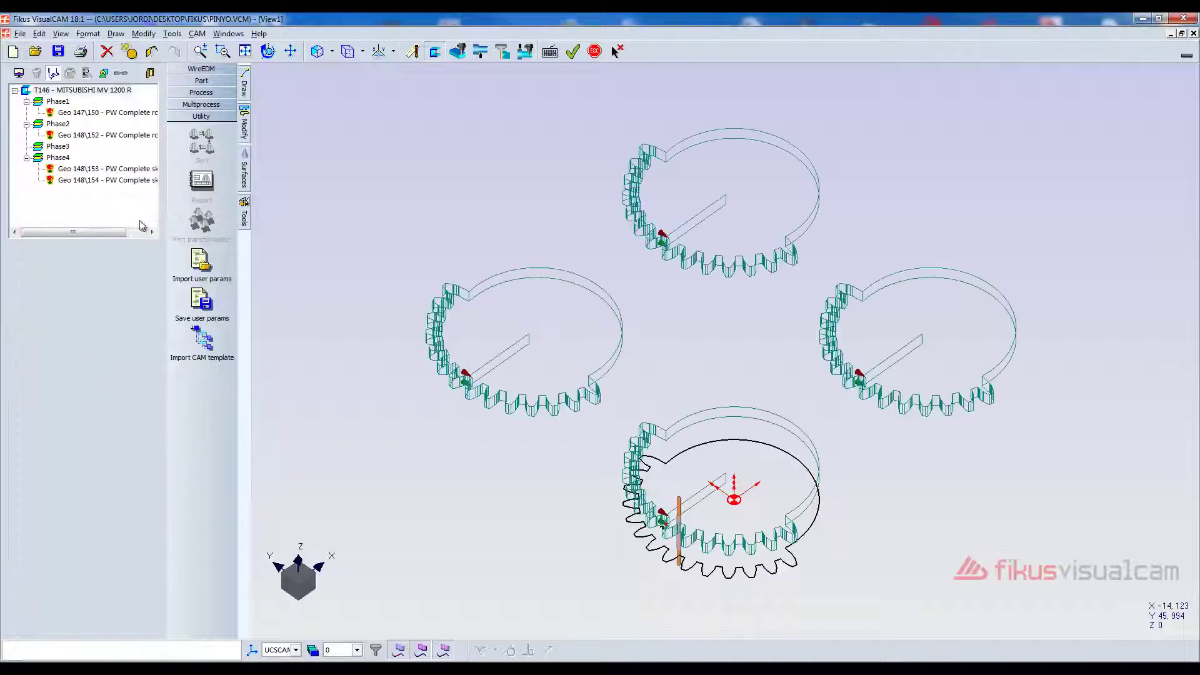
{"action": "right_click", "coordinate": [128, 90]}
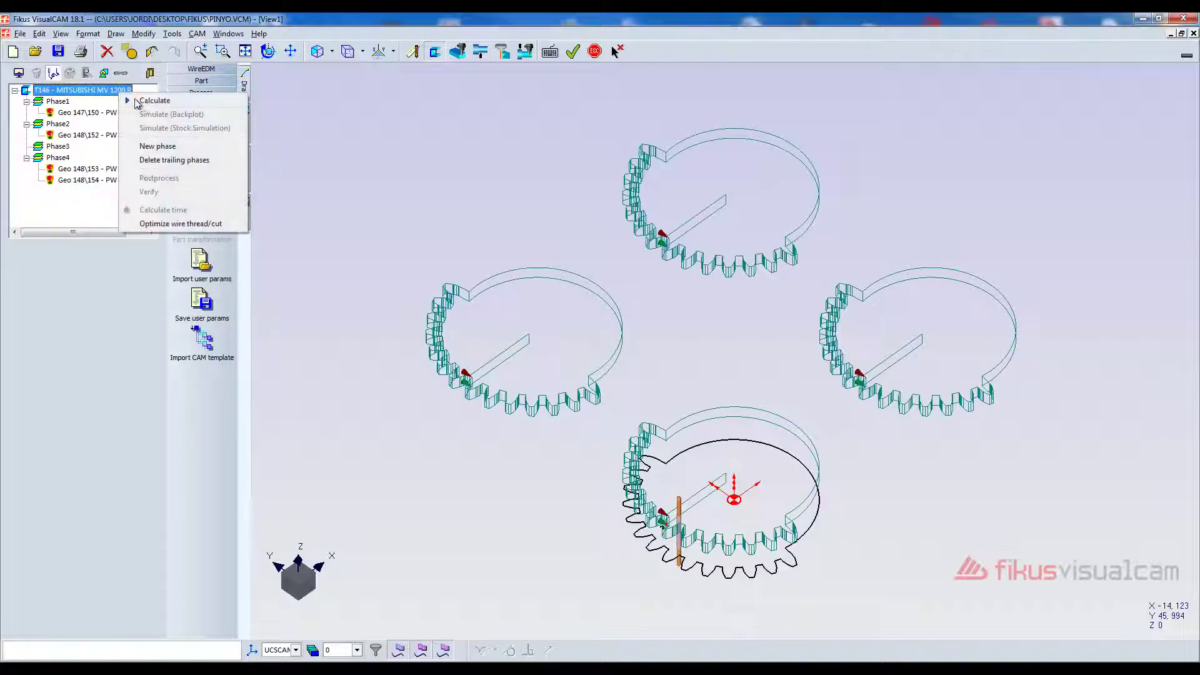
{"action": "left_click", "coordinate": [153, 101]}
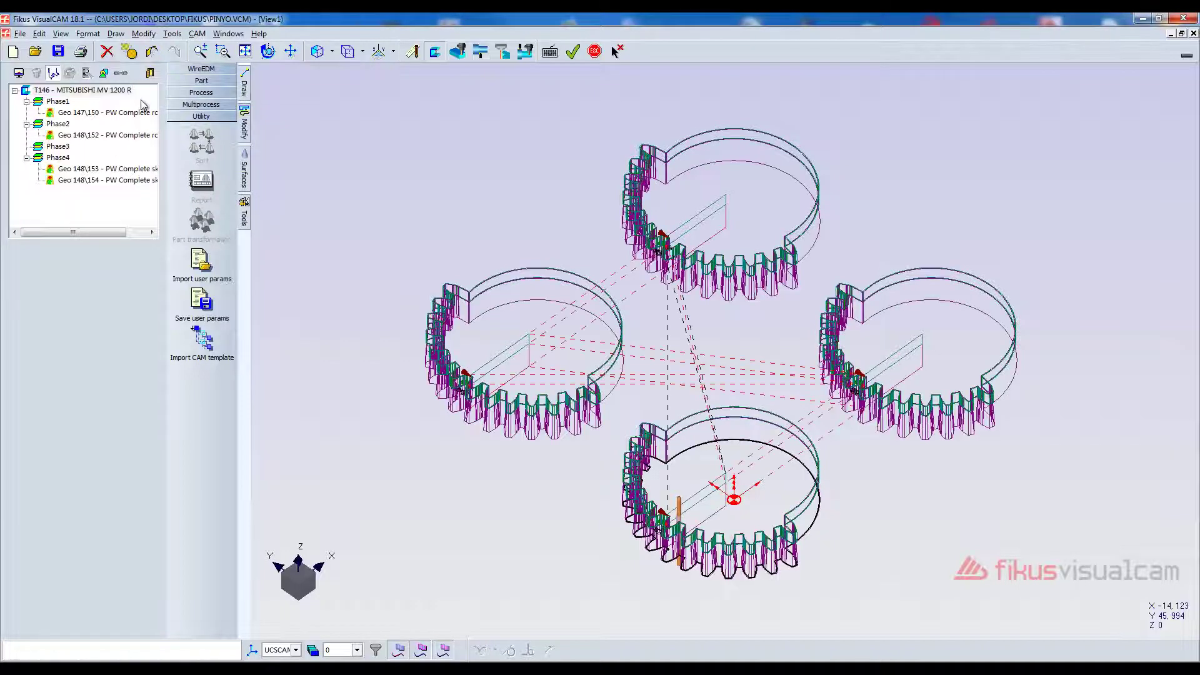
{"action": "right_click", "coordinate": [104, 94]}
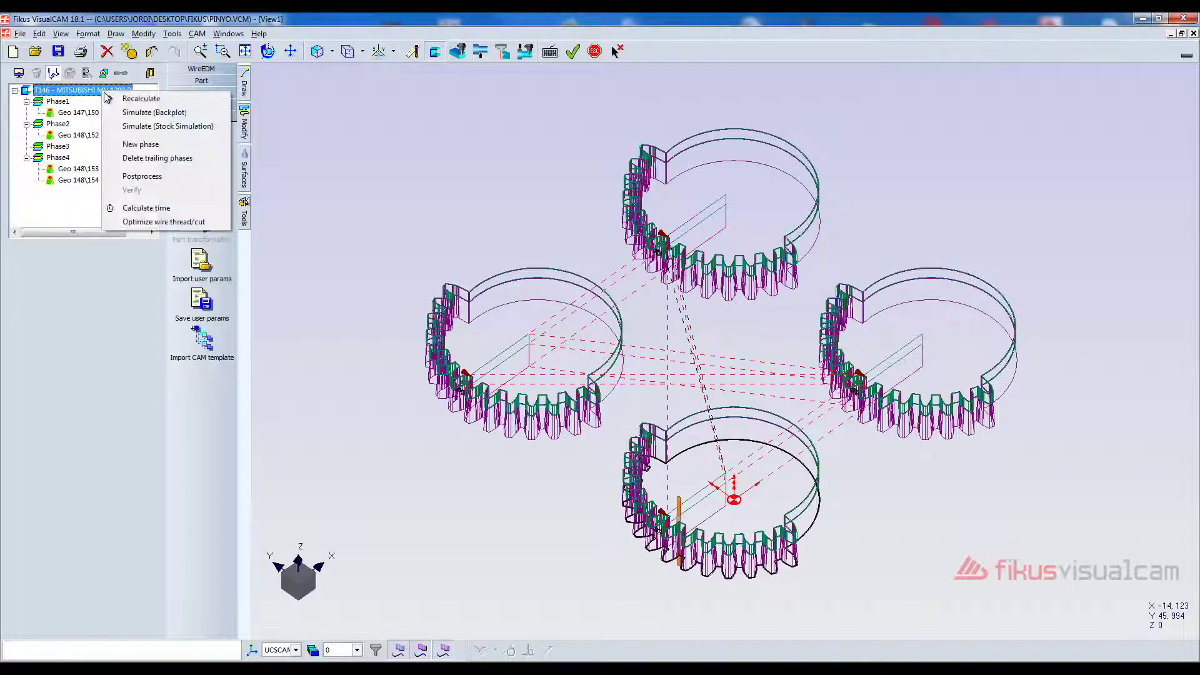
- Run the stock simulation of toolpath T176, cutting all four gears from the plate
{"action": "left_click", "coordinate": [142, 127]}
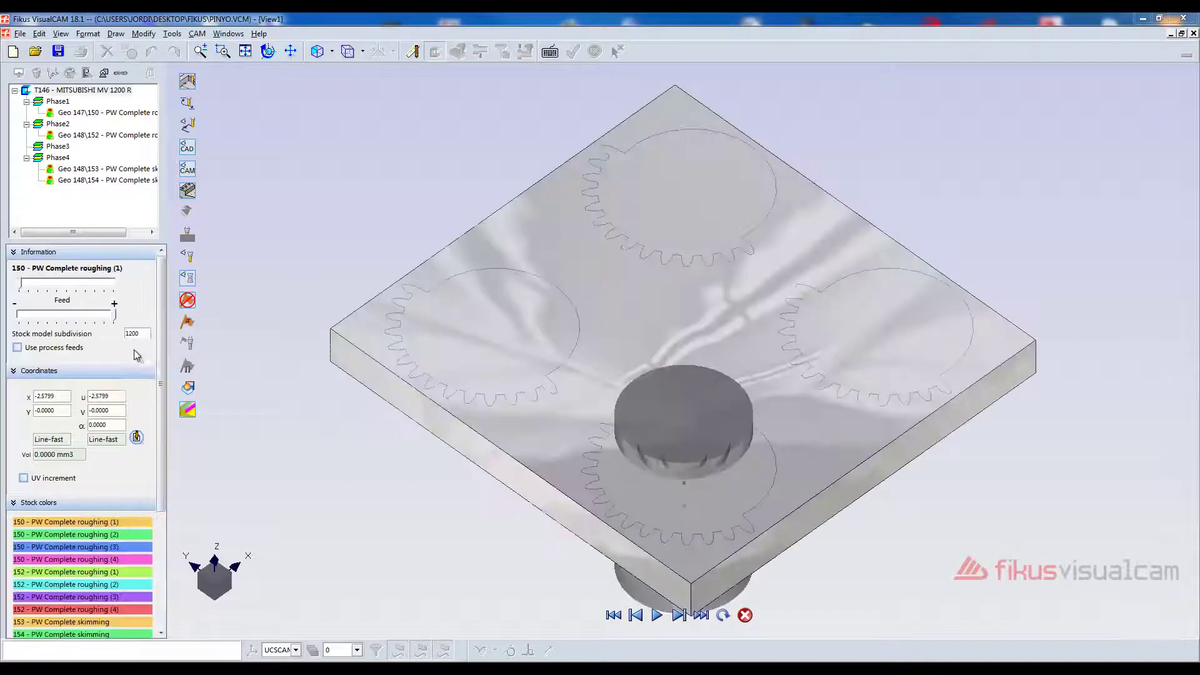
{"action": "left_click_drag", "start_coordinate": [160, 368], "coordinate": [162, 463]}
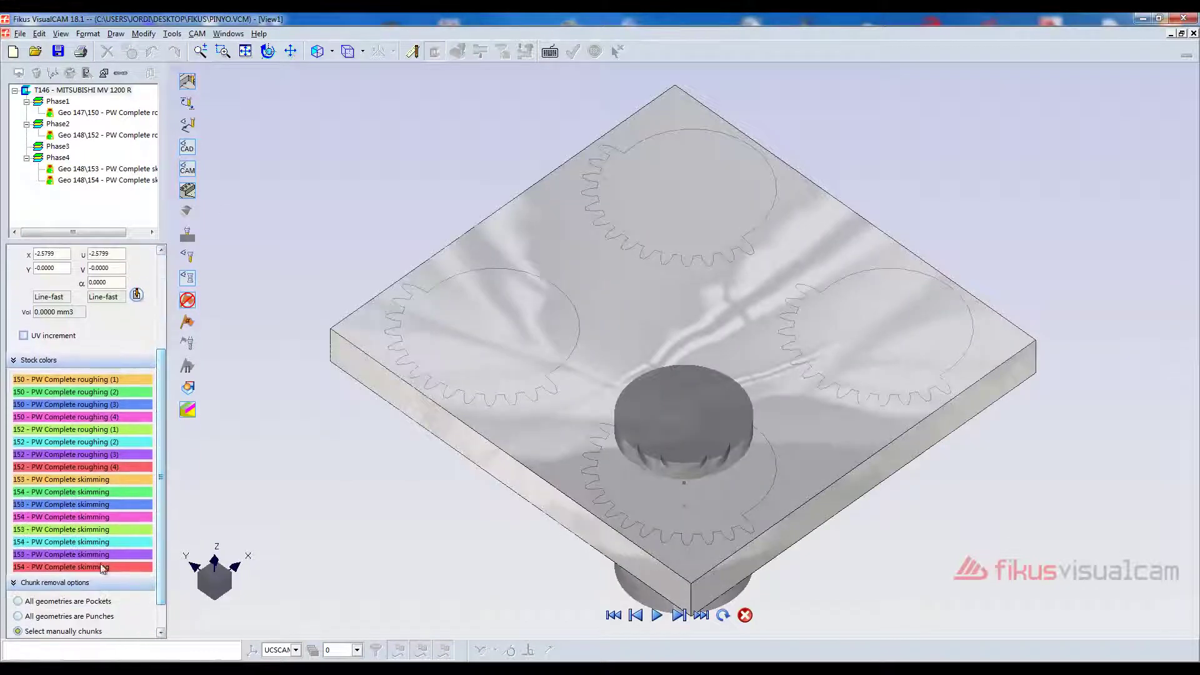
{"action": "left_click", "coordinate": [659, 617]}
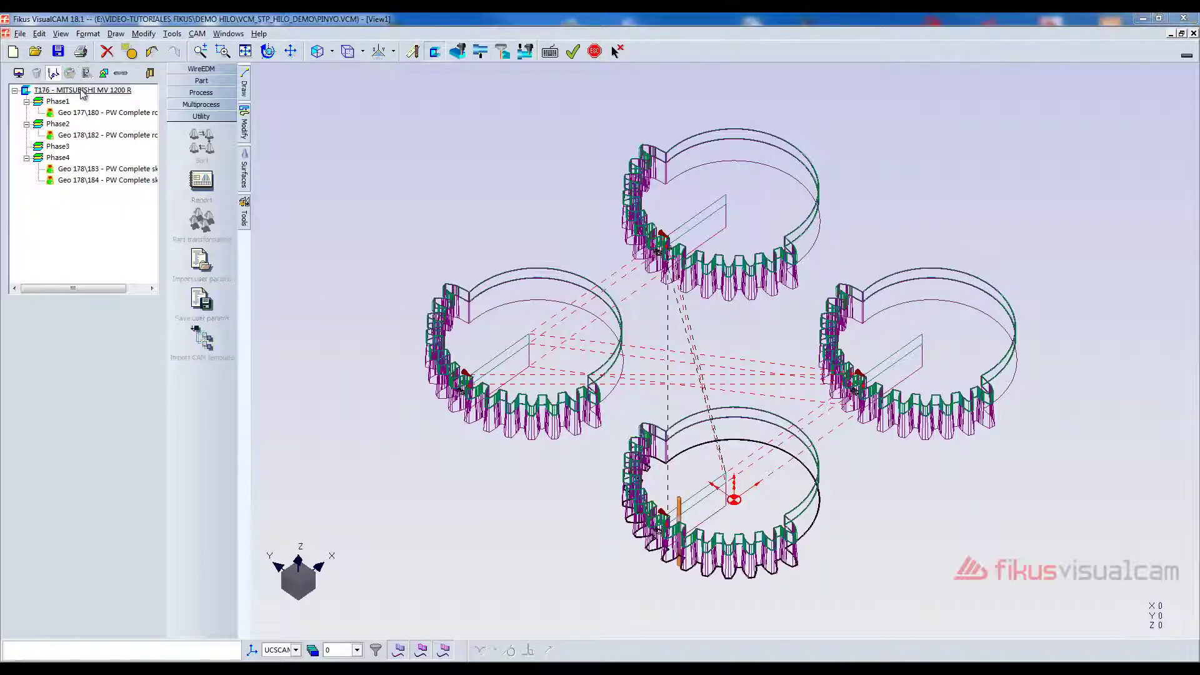
- Postprocess toolpath T176 into the 4658-line NC file T176F1.NC, review it, and close the editor
{"action": "right_click", "coordinate": [82, 92]}
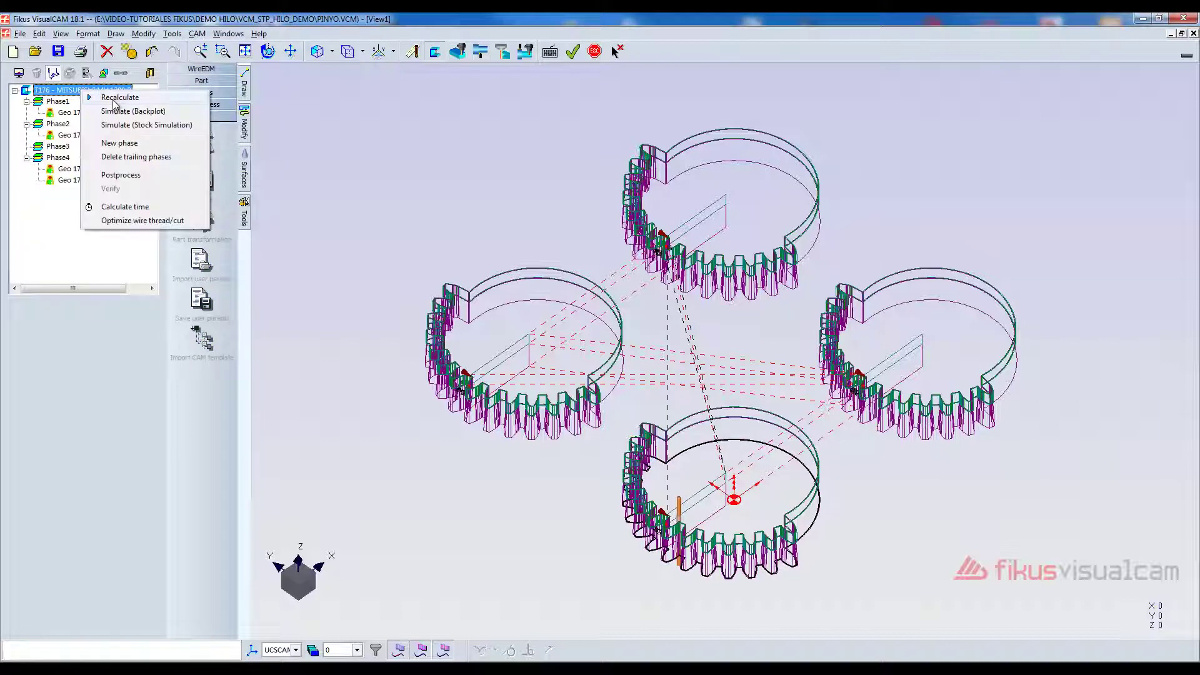
{"action": "left_click", "coordinate": [120, 175]}
{"action": "left_click", "coordinate": [590, 392]}
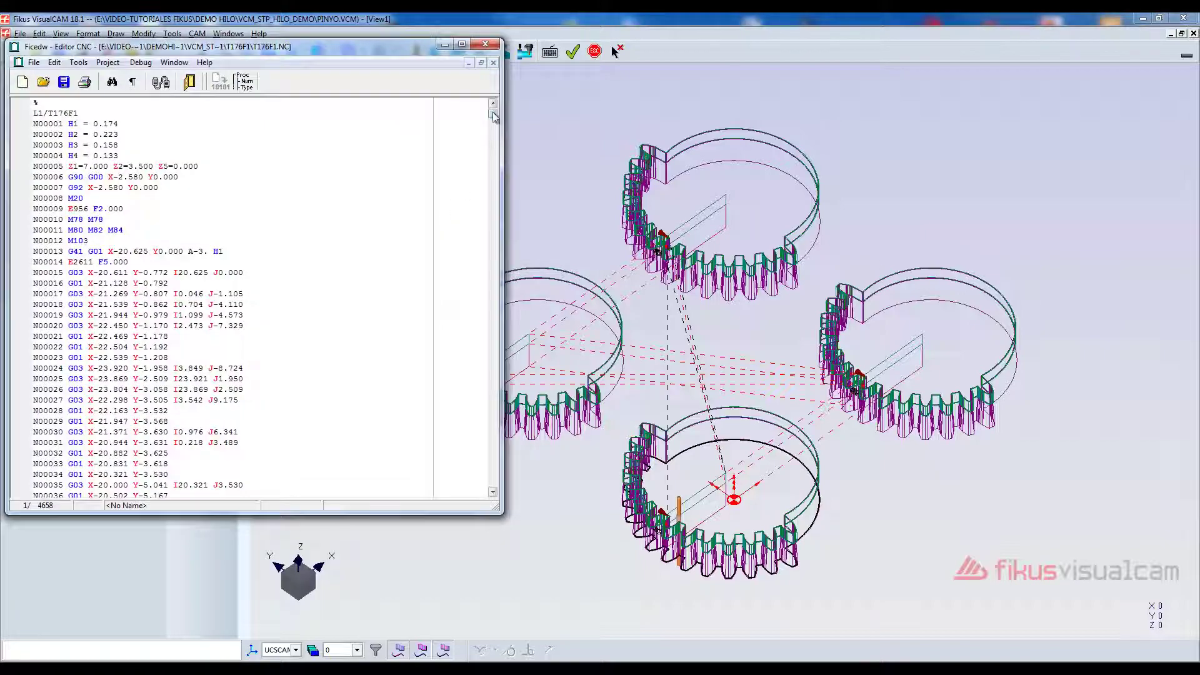
{"action": "mouse_move", "coordinate": [494, 117]}
{"action": "left_mouse_down"}
{"action": "mouse_move", "coordinate": [493, 473]}
{"action": "mouse_move", "coordinate": [493, 87]}
{"action": "left_mouse_up"}
{"action": "left_click", "coordinate": [486, 47]}
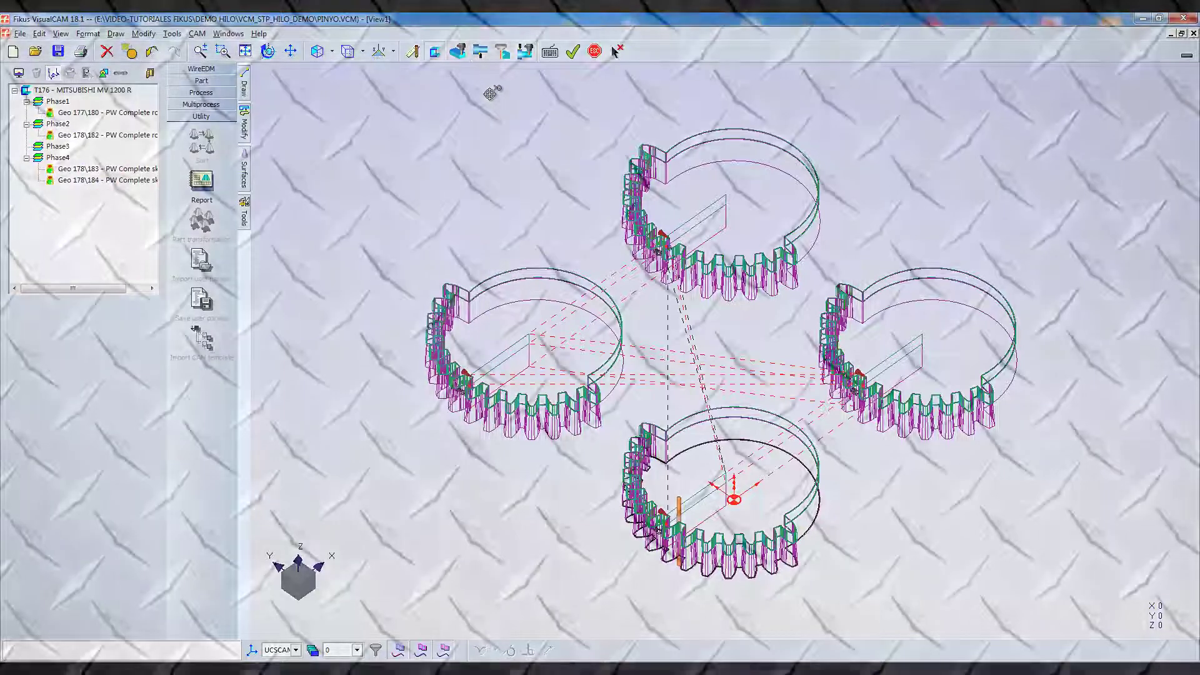